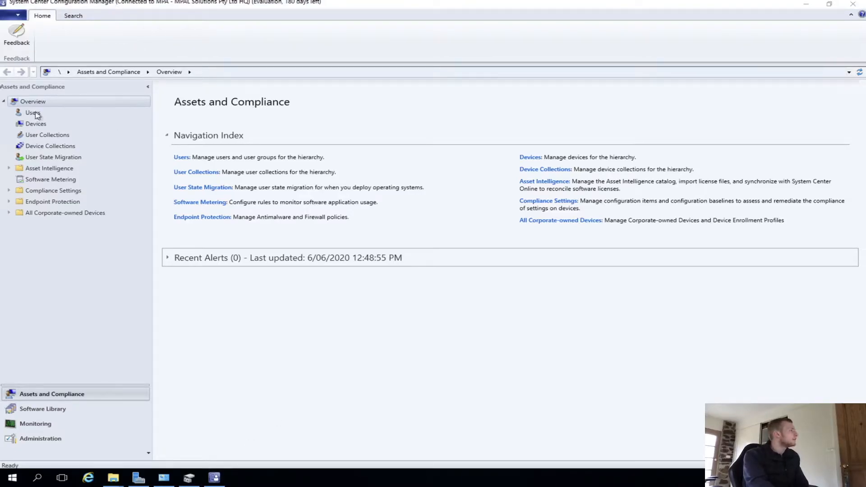
- End the Microsoft.ConfigurationManagement task in Task Manager to close the console
right_click(315, 478)
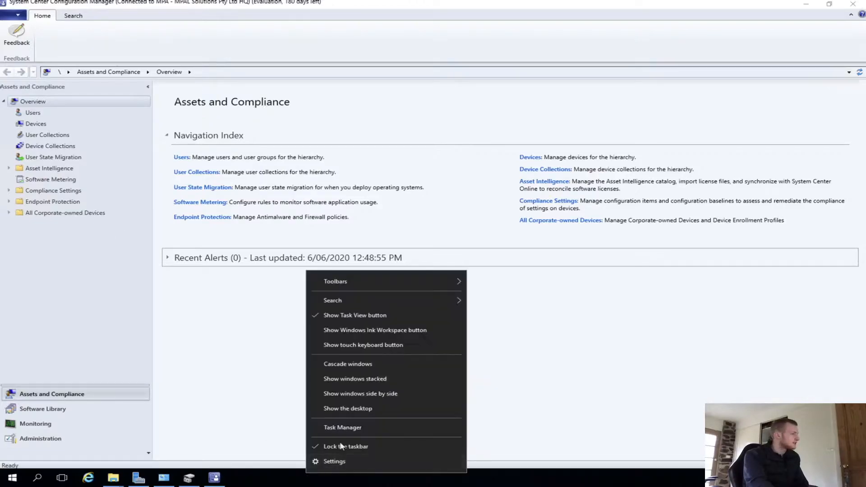
click(335, 428)
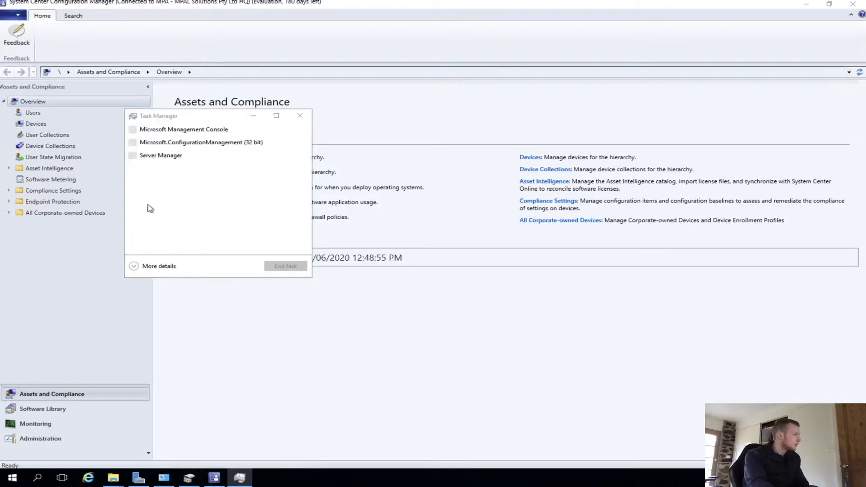
click(180, 144)
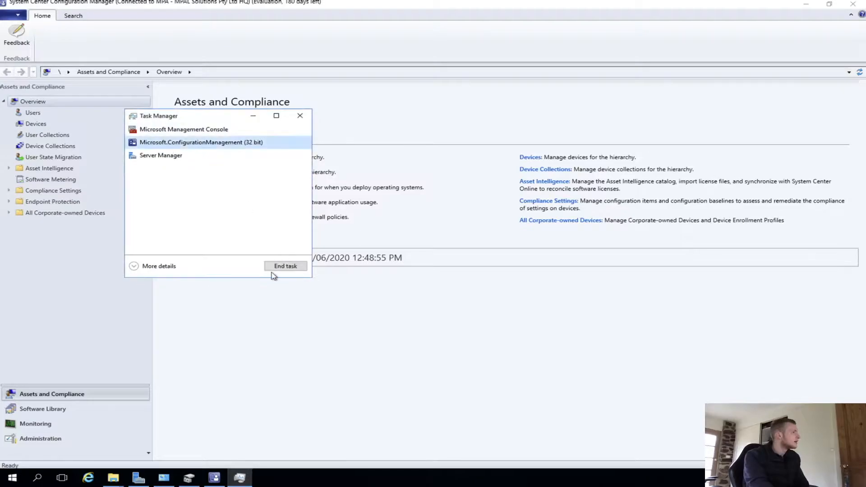
click(285, 266)
- Close Task Manager, reopen the Configuration Manager console and acknowledge the update notification
key(super)
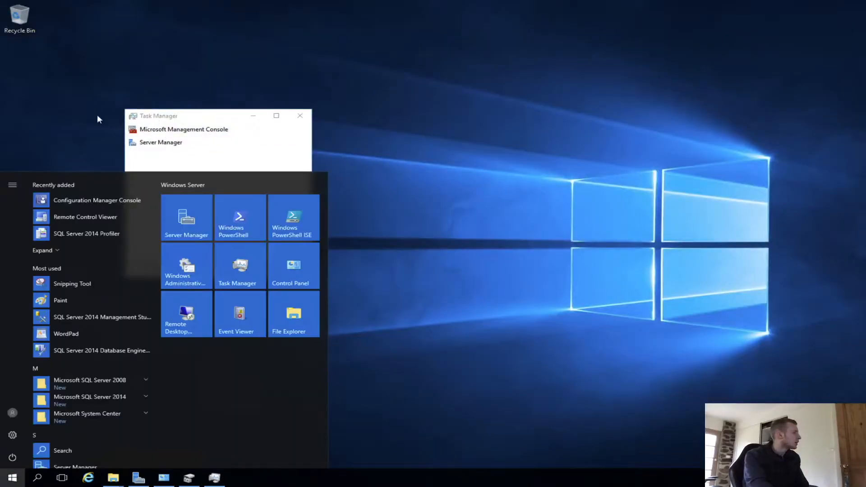
click(300, 116)
click(300, 116)
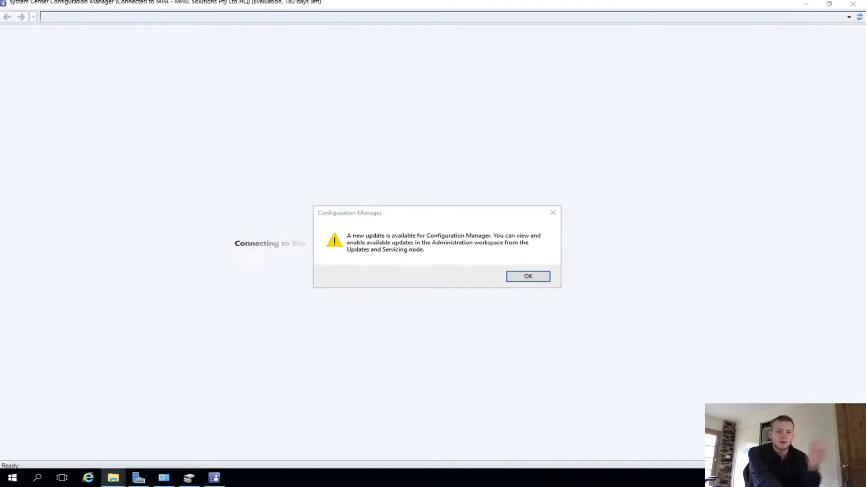
click(526, 276)
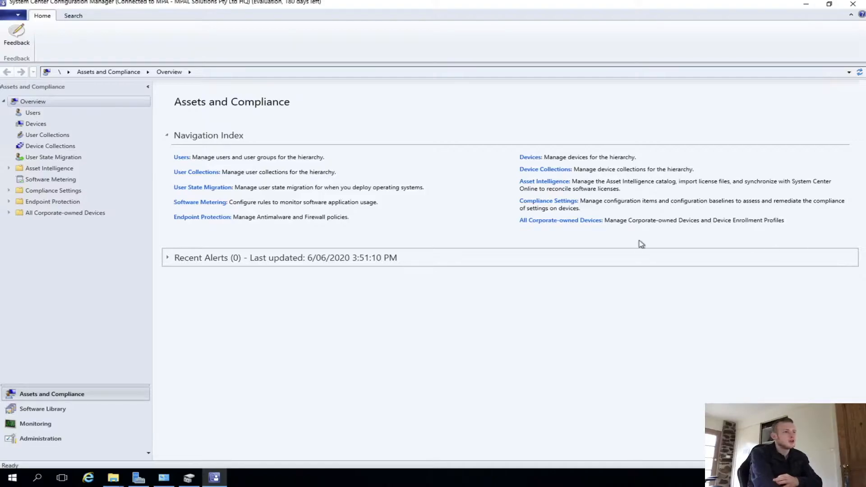
- Enable Active Directory Forest Discovery under Administration's Discovery Methods, apply it and run full discovery as soon as possible
click(39, 438)
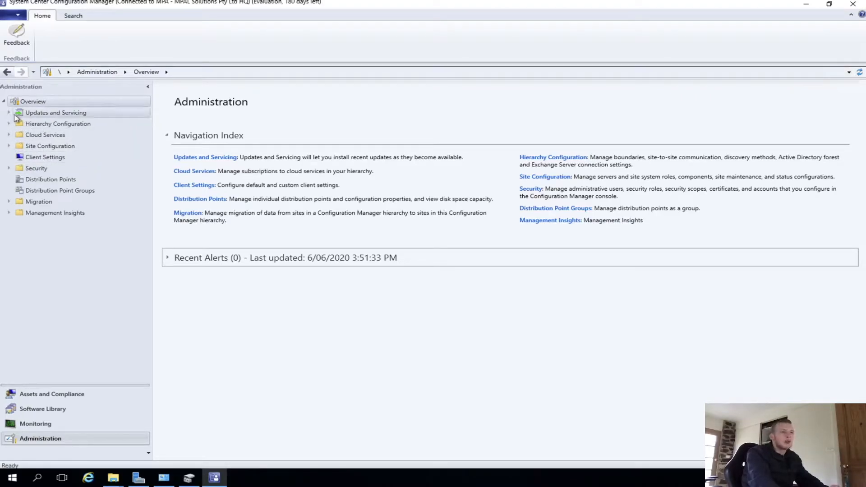
click(9, 125)
click(41, 136)
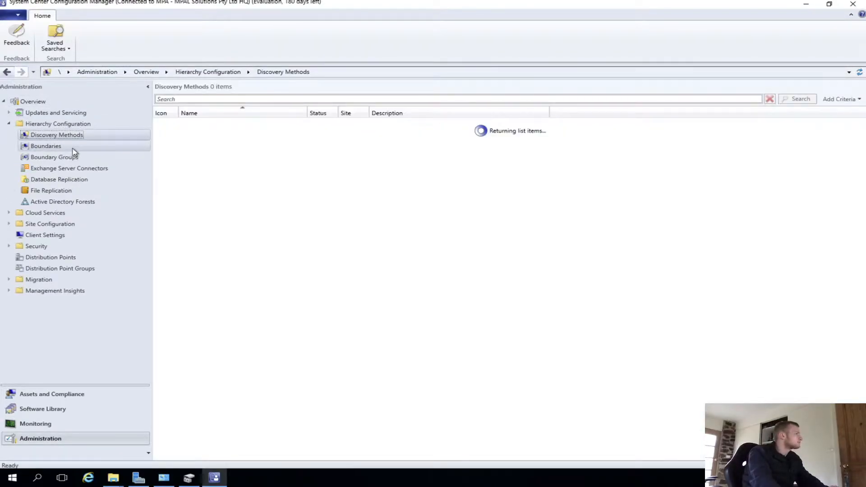
click(232, 123)
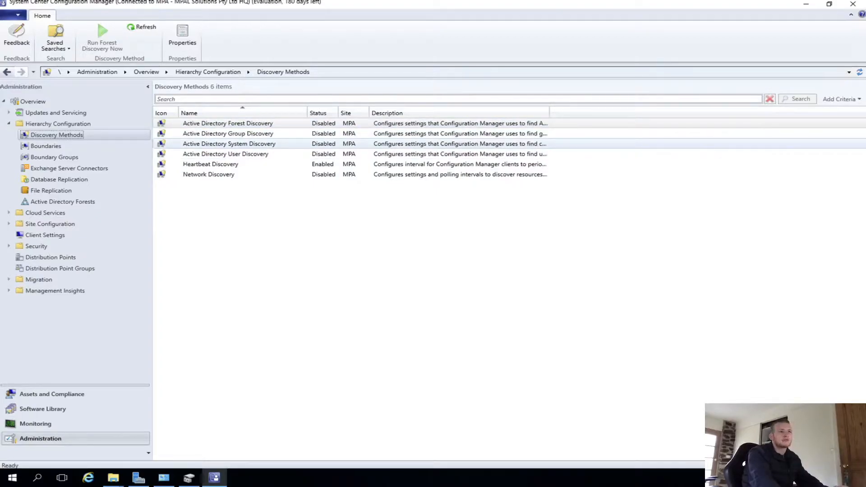
double_click(305, 125)
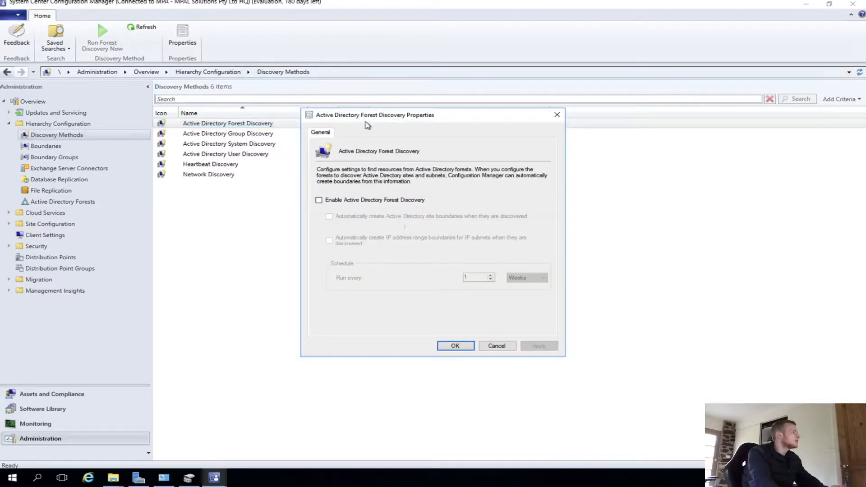
drag(396, 117, 471, 121)
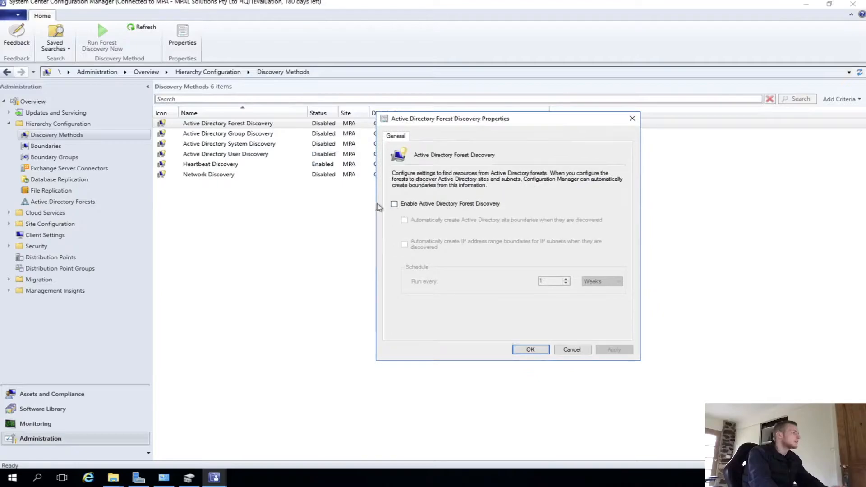
click(455, 207)
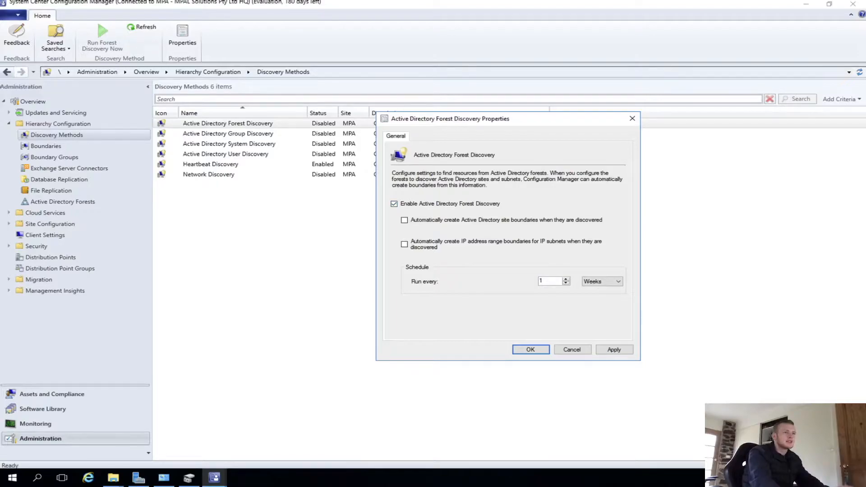
click(612, 350)
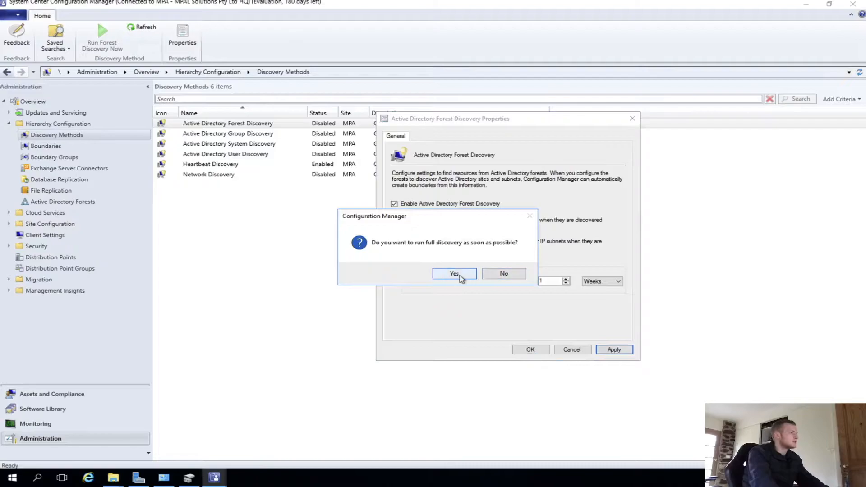
click(454, 274)
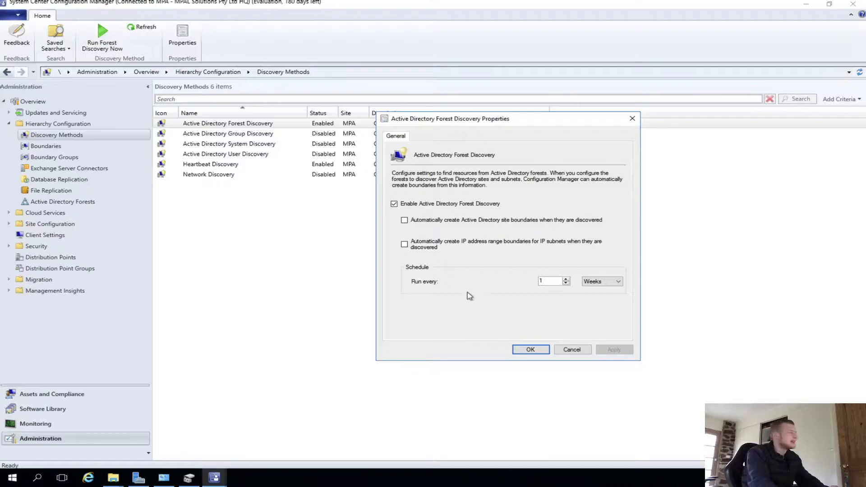
- Turn on automatic creation of Active Directory site boundaries and IP address range boundaries, then apply and close
click(404, 220)
click(404, 244)
click(614, 350)
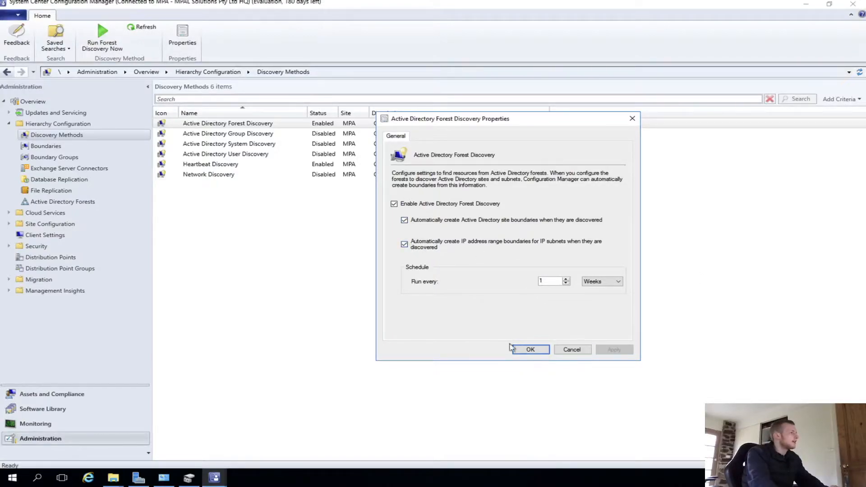
click(528, 350)
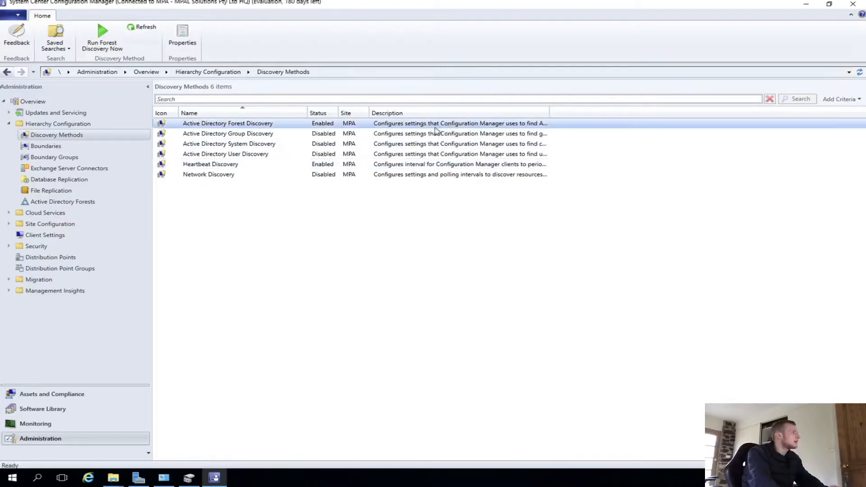
- Open Active Directory Group Discovery properties and enable Active Directory Group Discovery
click(295, 134)
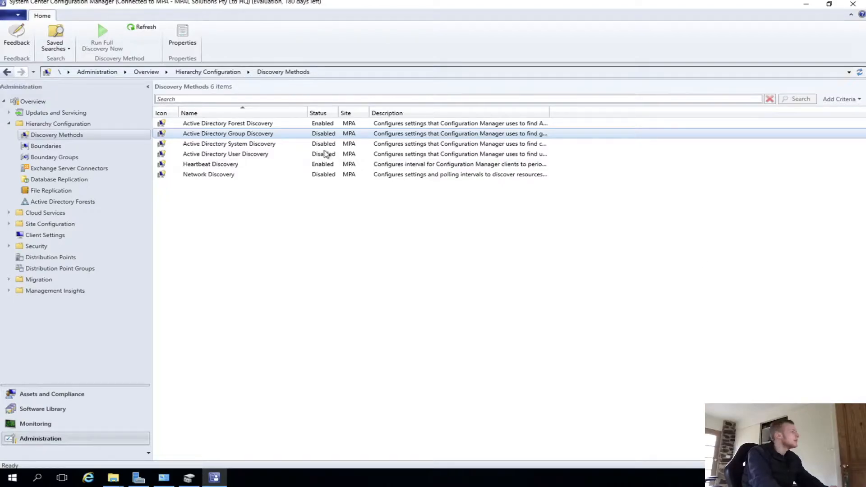
double_click(239, 133)
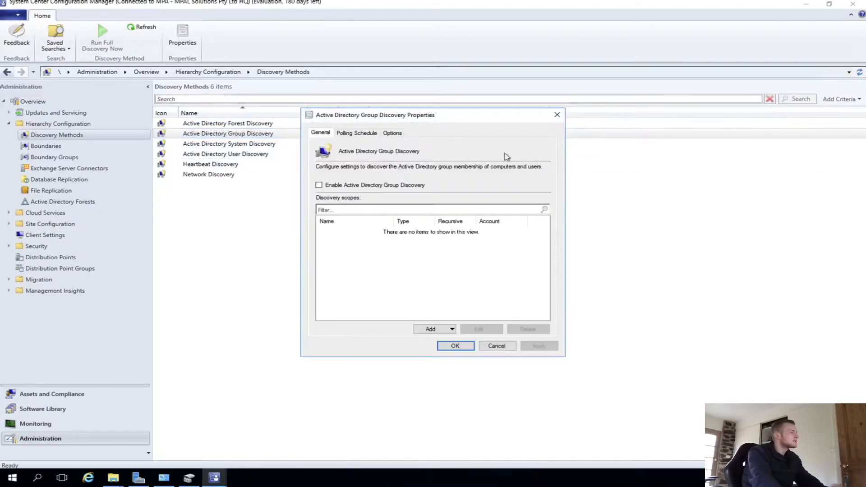
click(354, 186)
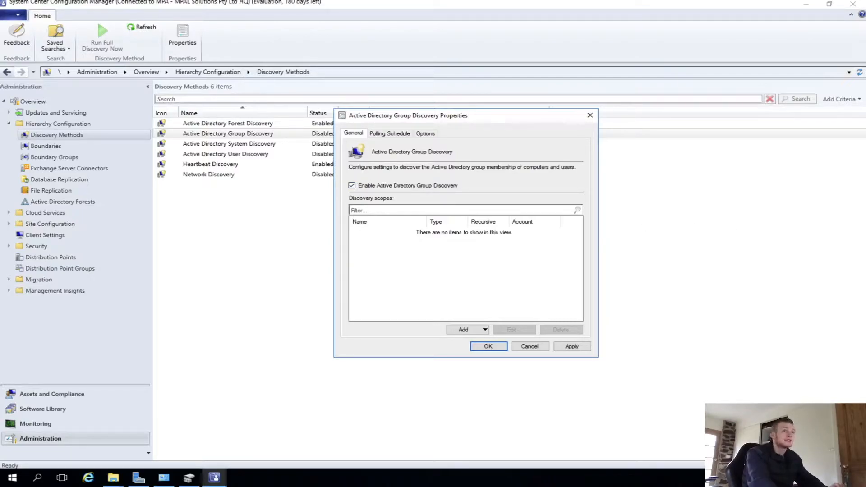
click(481, 331)
- Add a discovery scope location named Rockwood Main OU pointing to the rockwood.mynetgear.com MAIN OU container
click(469, 351)
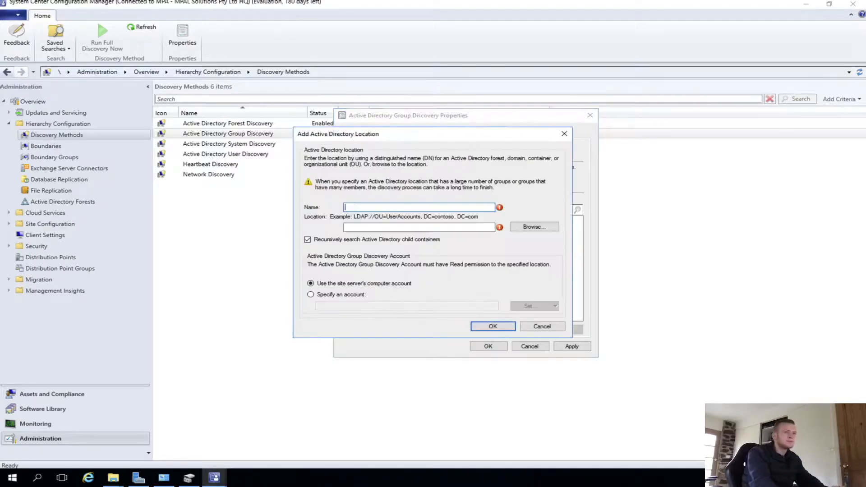
click(533, 227)
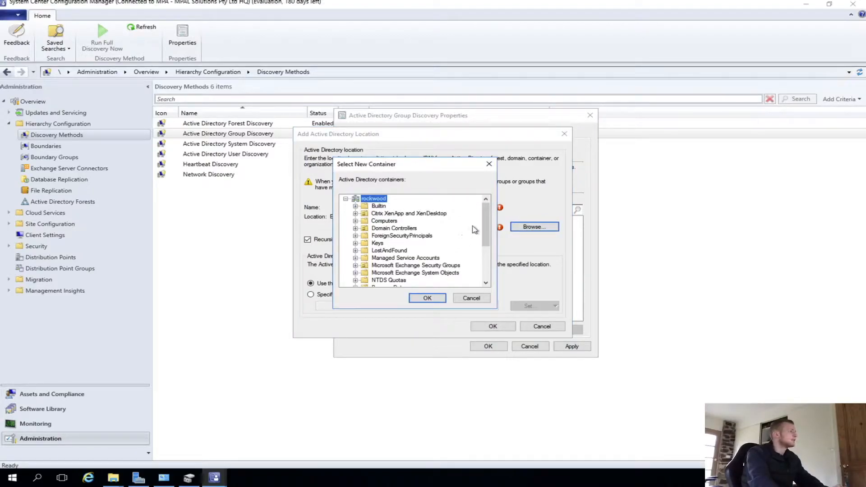
drag(480, 225, 481, 236)
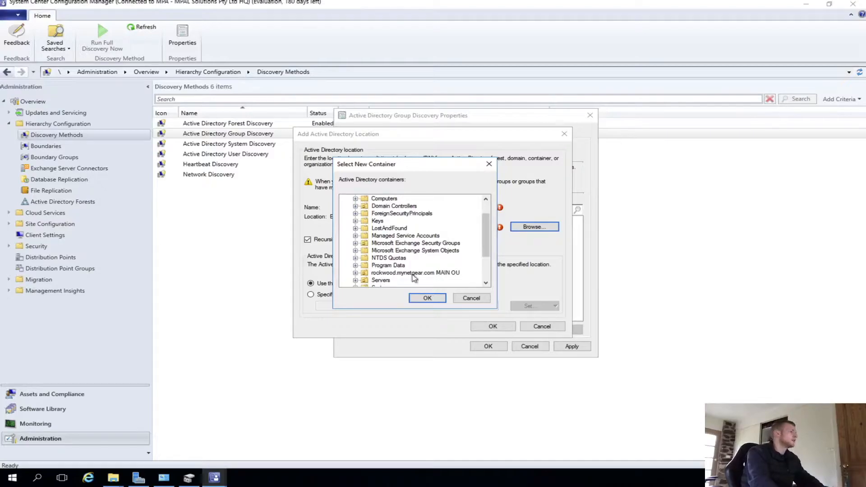
click(412, 273)
click(403, 206)
text(Rockwood Main OU)
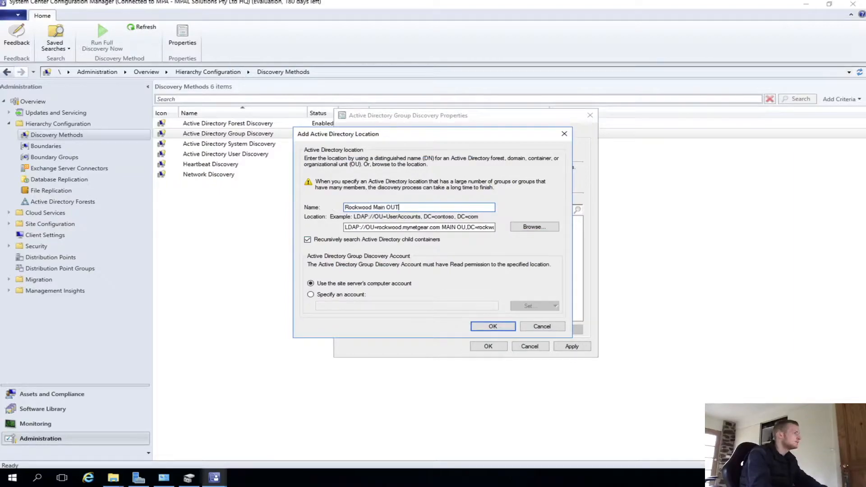
click(491, 325)
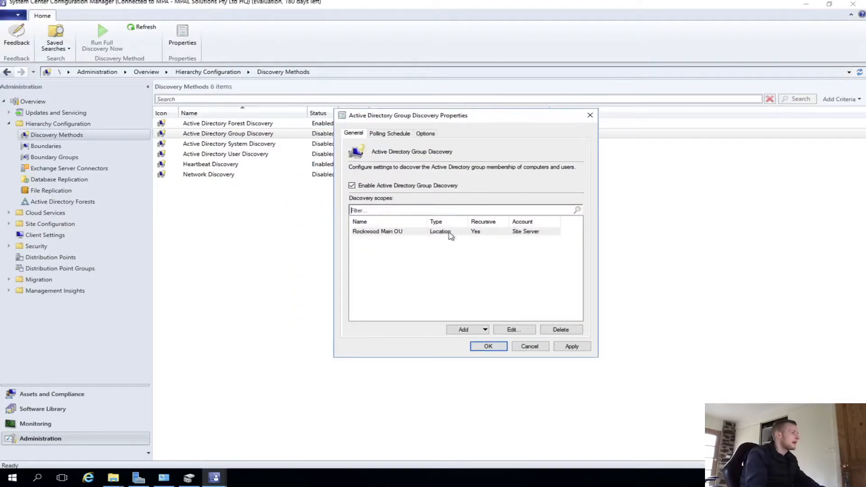
- Add a second discovery scope location named Servers OU pointing to the Servers container
click(471, 331)
click(471, 352)
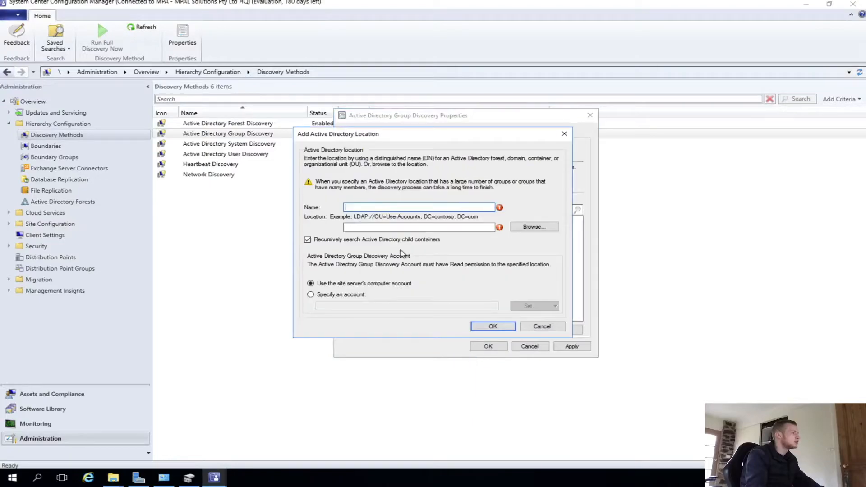
click(533, 227)
scroll(388, 276, down, 1)
click(381, 280)
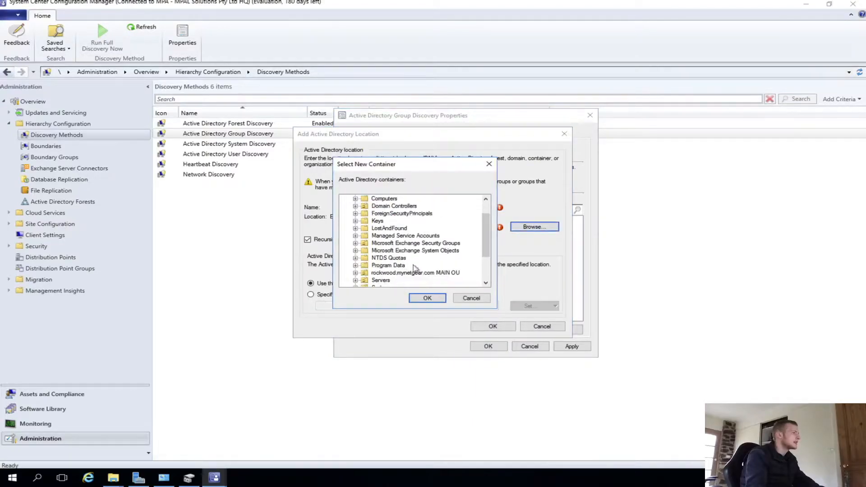
click(422, 298)
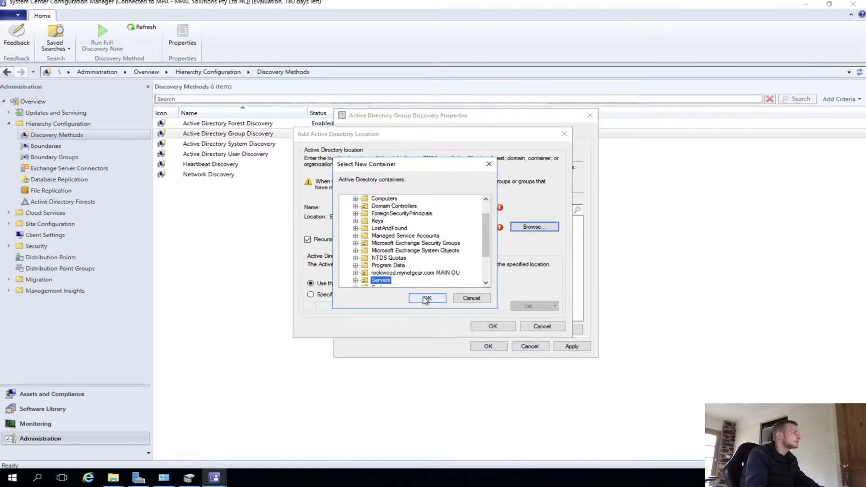
click(369, 208)
text(Servers OU)
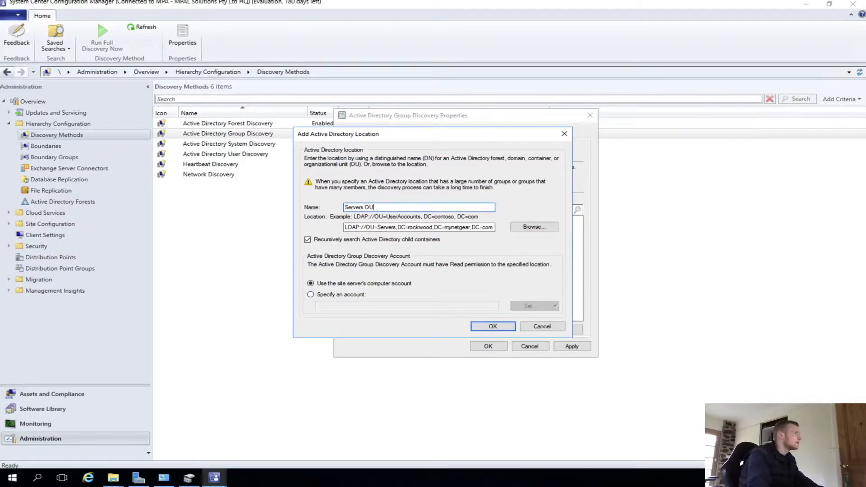
click(503, 327)
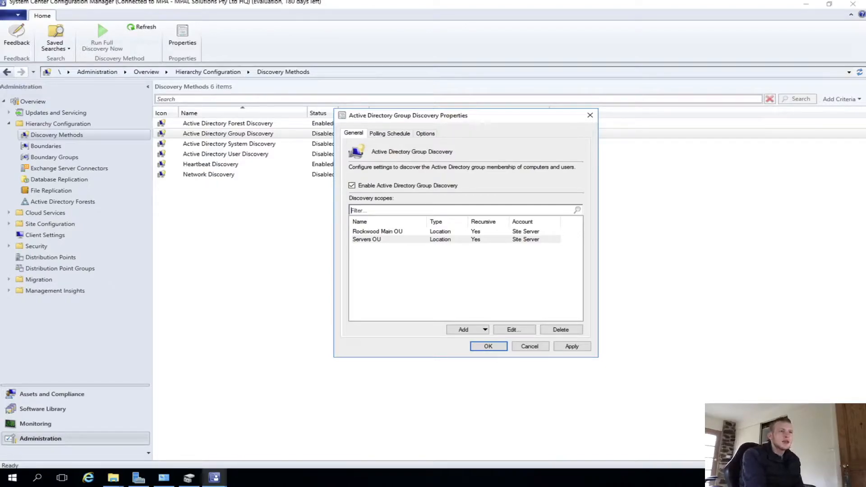
- Open the full discovery polling schedule and set its start time to 4:00 PM
click(386, 133)
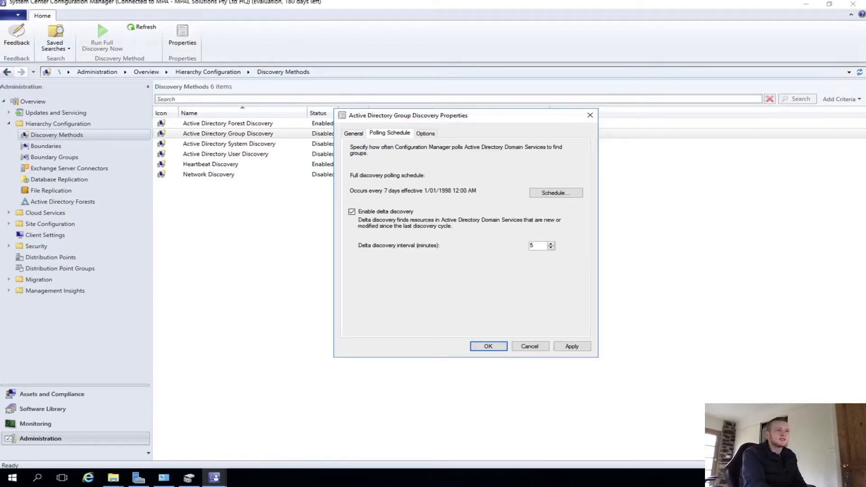
click(557, 194)
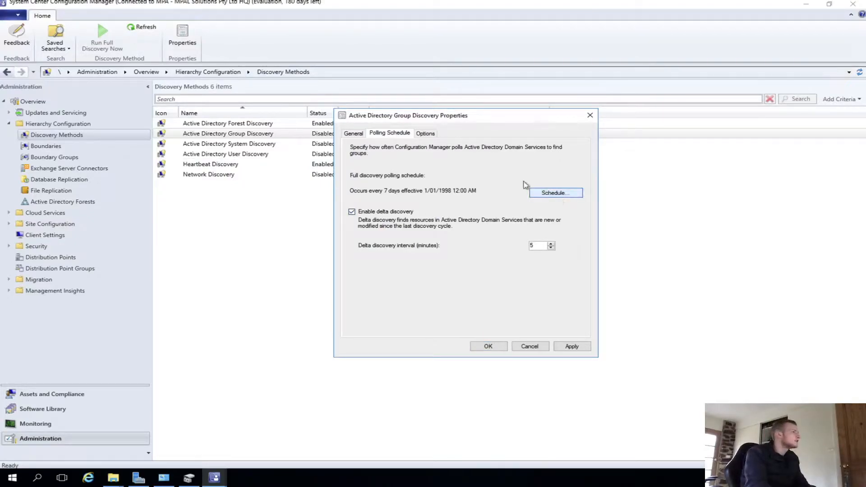
click(455, 133)
click(432, 211)
click(467, 133)
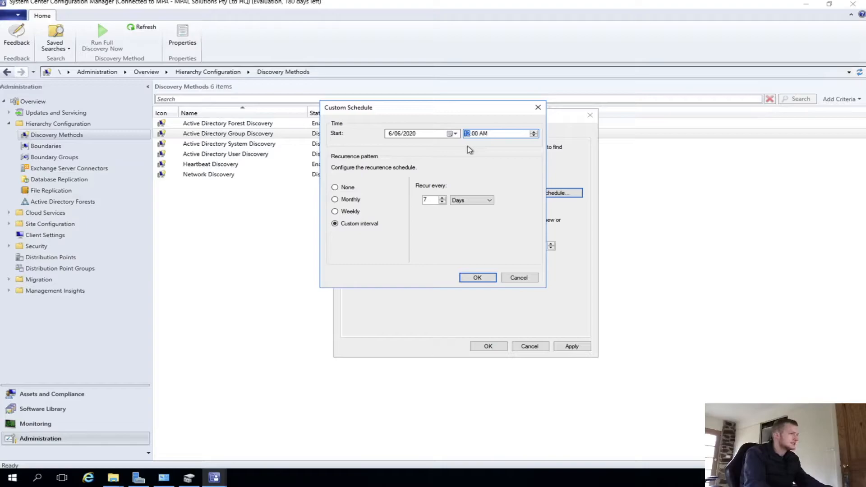
text(4)
click(484, 134)
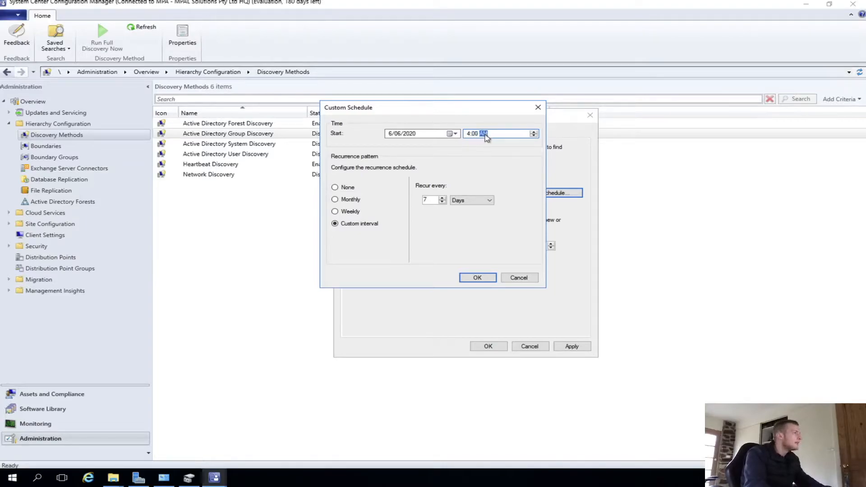
text(p)
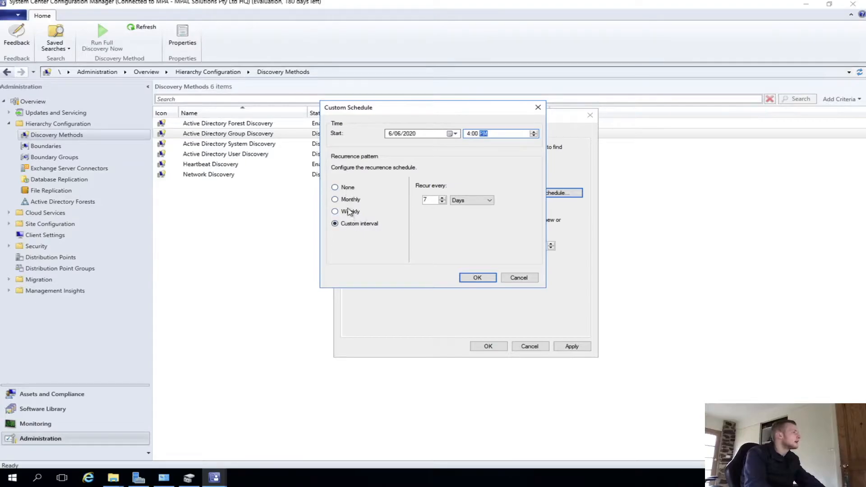
- Set the custom recurrence interval to every 1 hour and confirm the schedule
click(471, 199)
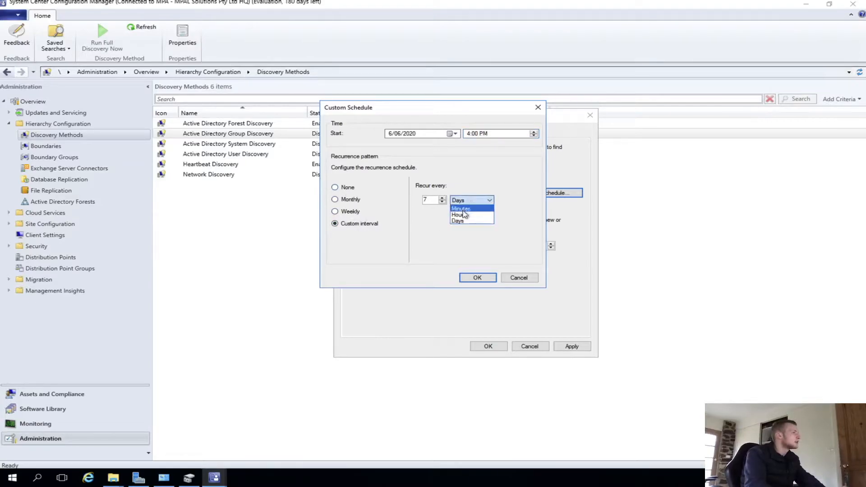
click(462, 215)
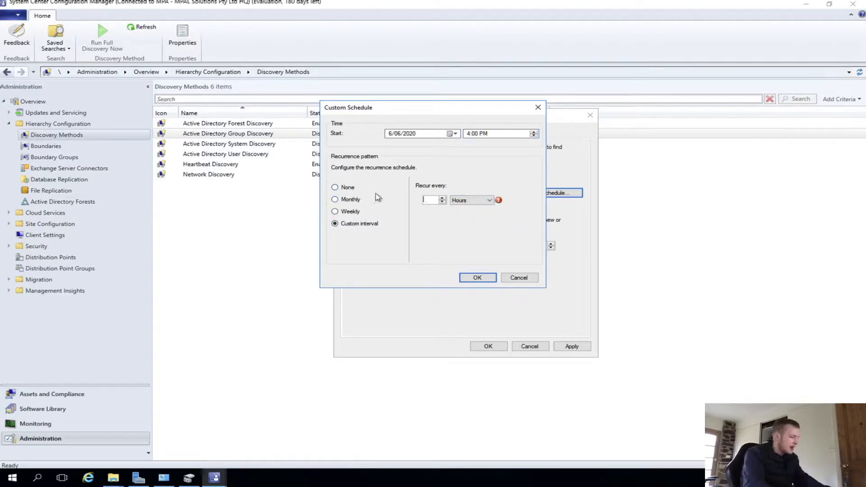
click(477, 277)
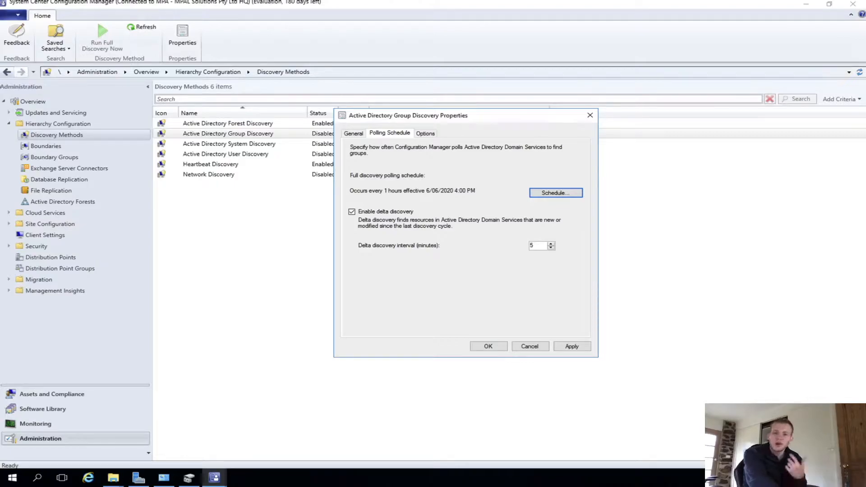
- Enable discovering only recently logged-on and password-updated computers plus distribution group membership, apply with a full discovery run, and close
click(424, 134)
click(410, 170)
click(401, 222)
click(390, 259)
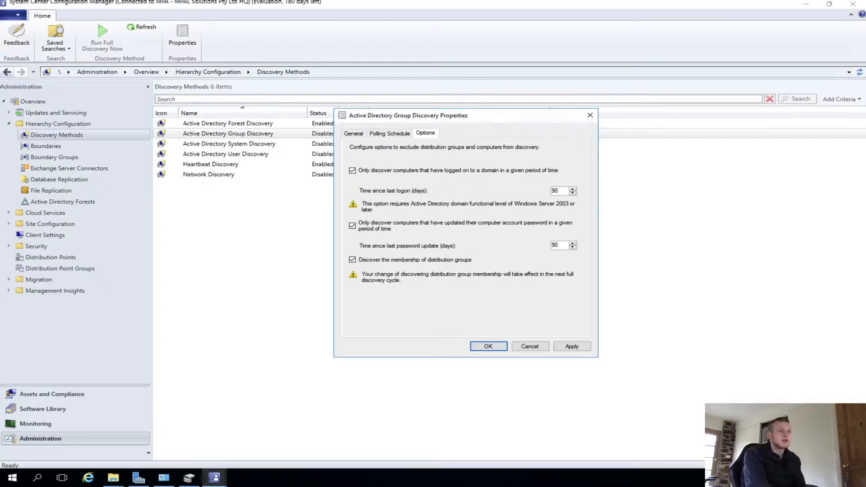
click(570, 346)
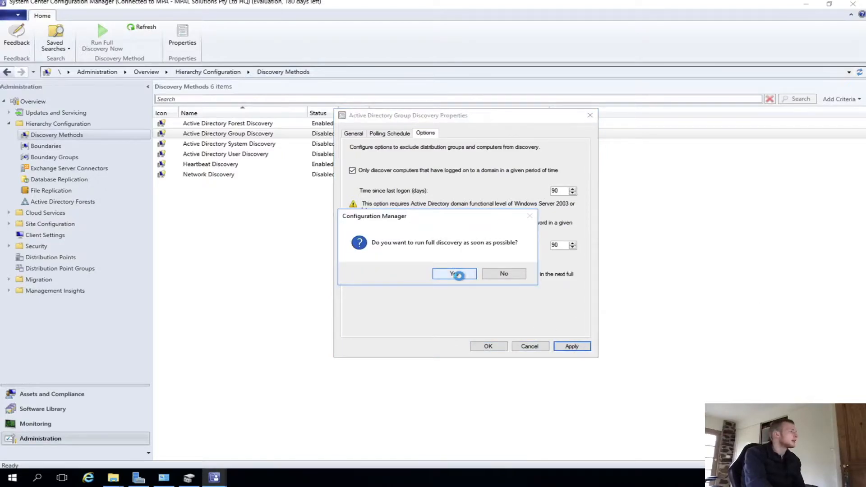
click(455, 274)
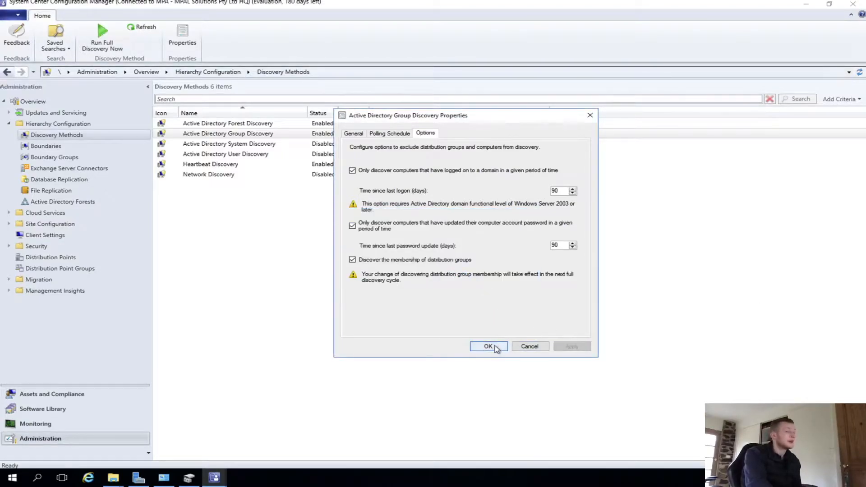
click(489, 346)
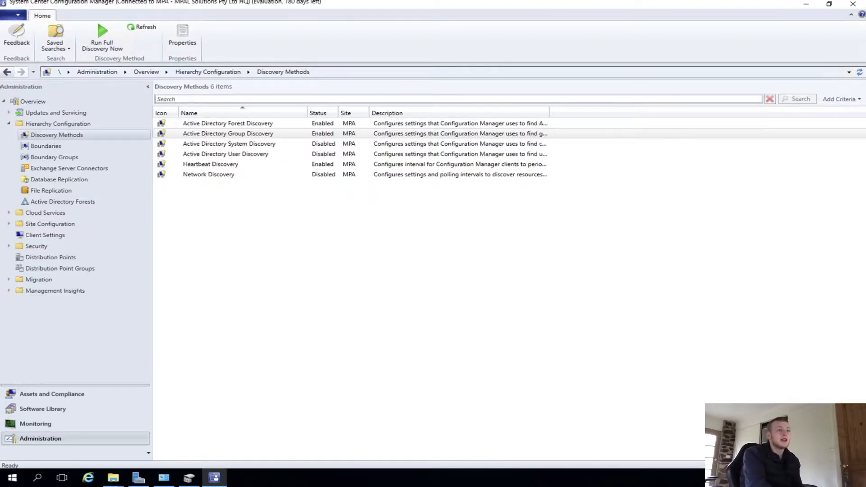
- Open Active Directory System Discovery properties, enable Active Directory System Discovery and apply
click(261, 144)
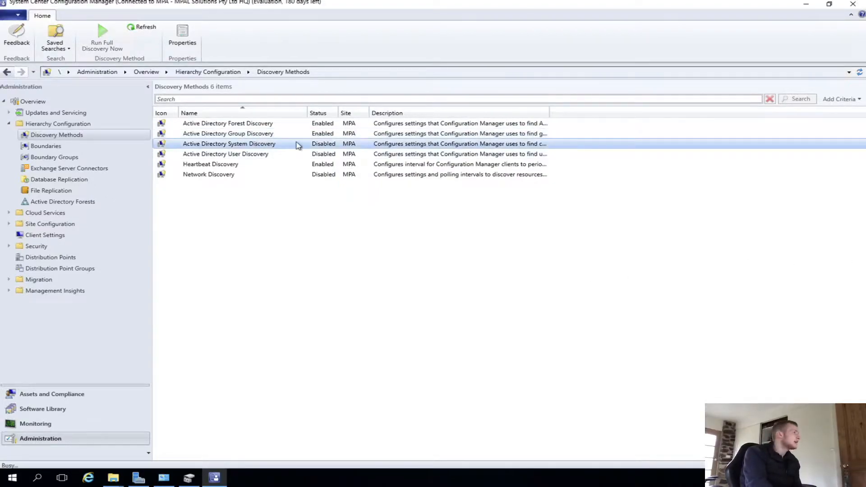
double_click(297, 144)
click(329, 185)
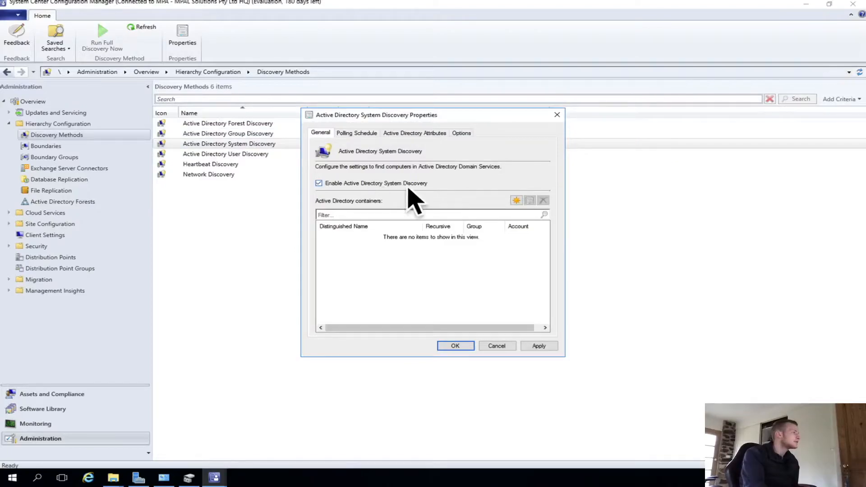
click(540, 346)
- Add the rockwood domain root as an Active Directory container for System Discovery and apply
click(516, 200)
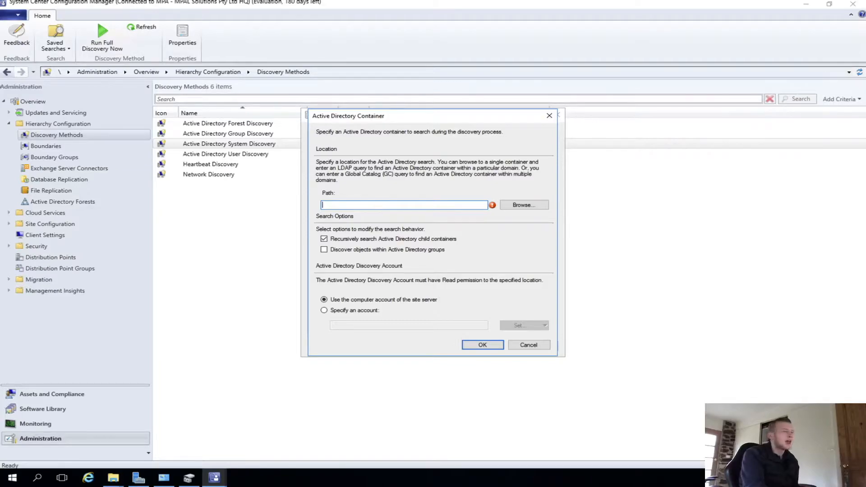
click(514, 206)
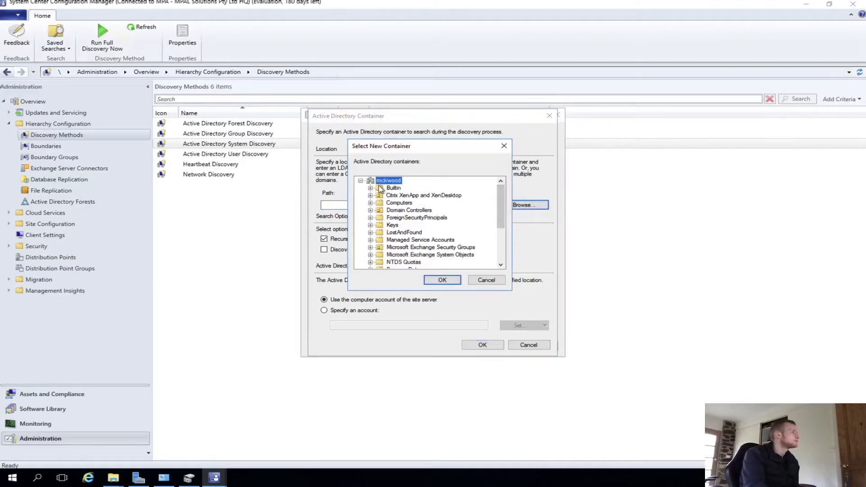
click(442, 280)
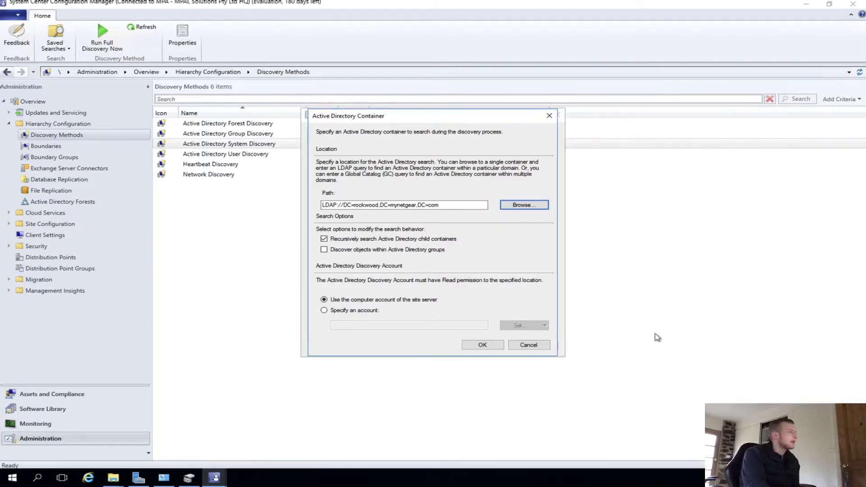
click(493, 346)
click(539, 345)
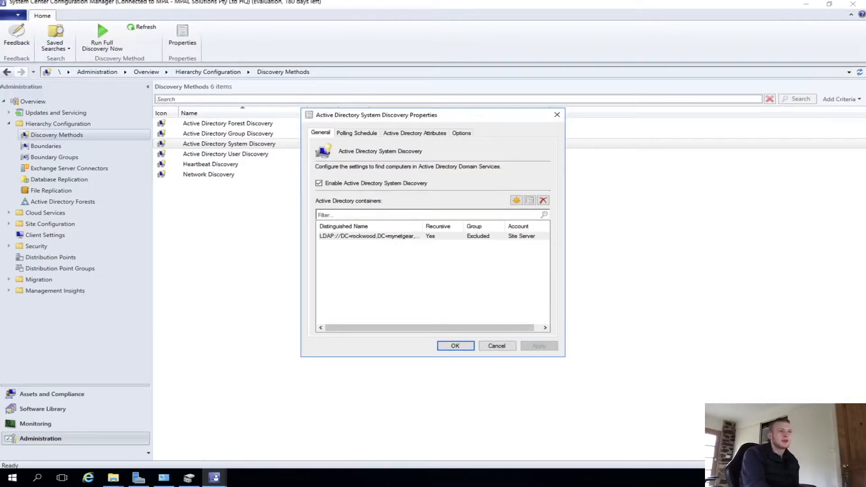
- Enable the options to discover only computers that logged on or updated their password within 90 days, then close
click(456, 134)
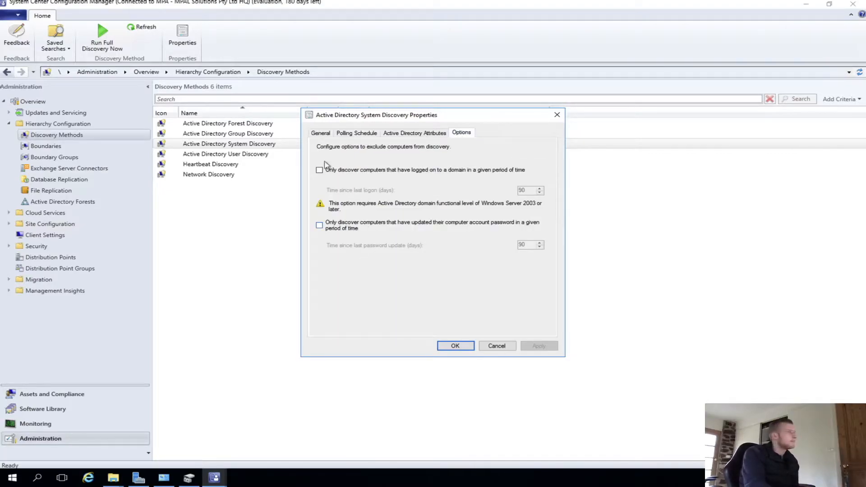
click(339, 172)
click(341, 228)
click(538, 345)
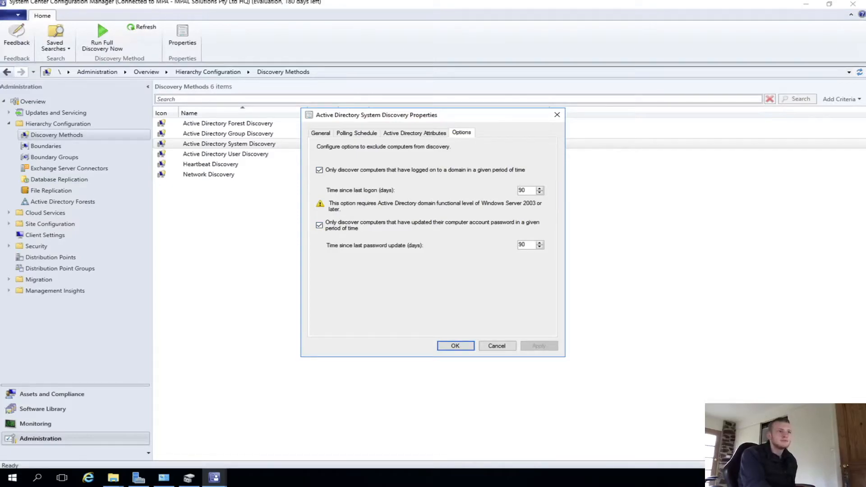
click(444, 345)
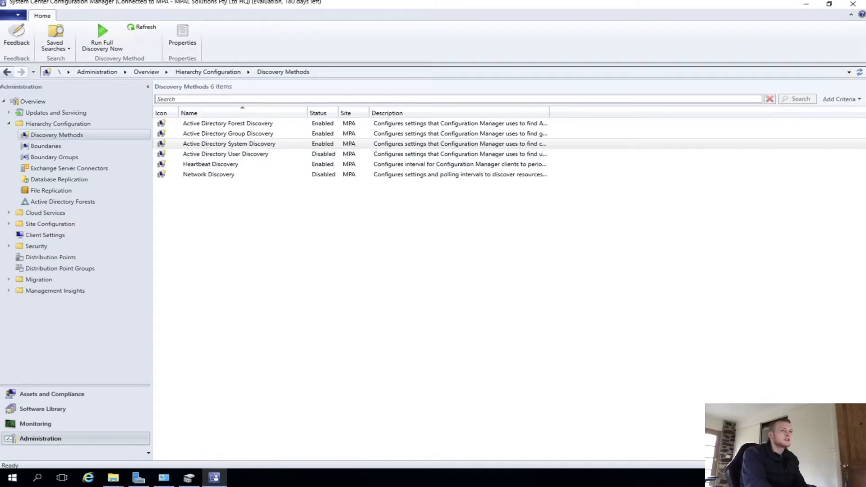
- Open Active Directory User Discovery properties, enable it, and add the rockwood domain root as a container
double_click(271, 155)
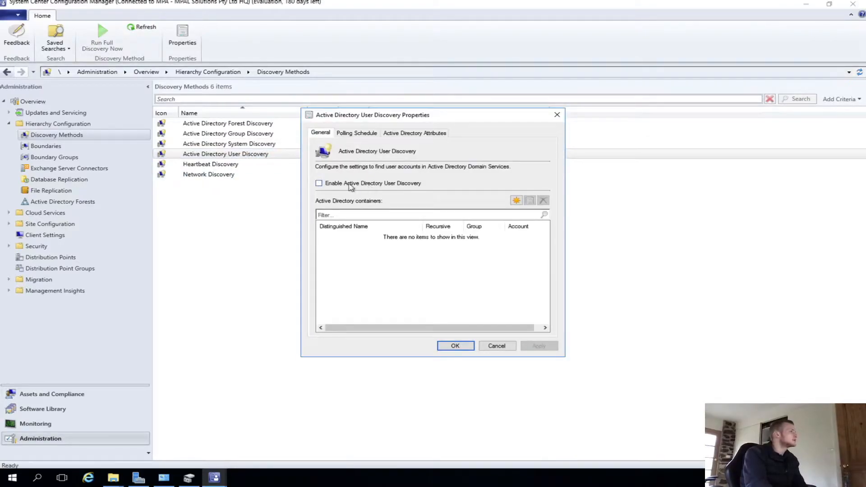
click(363, 186)
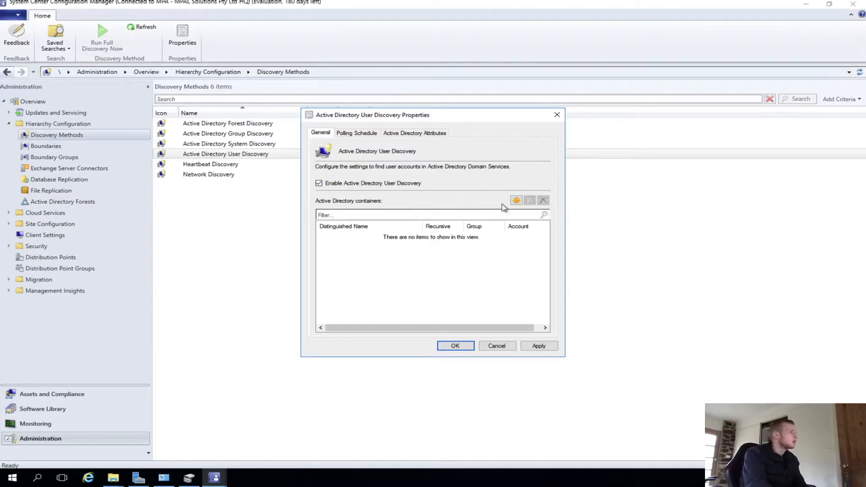
click(515, 200)
click(523, 205)
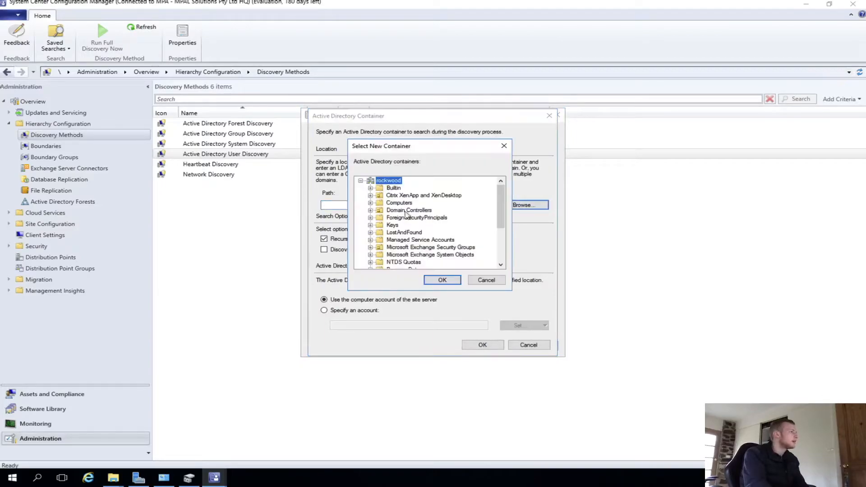
click(451, 280)
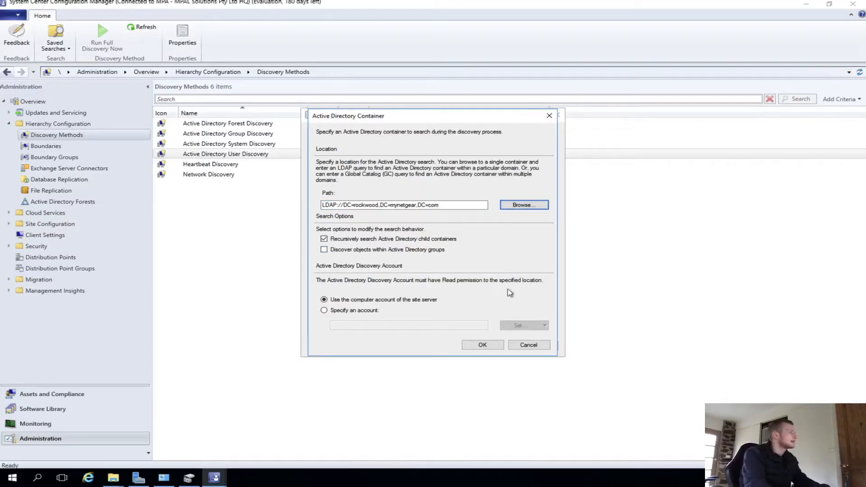
click(493, 346)
- Open the User Discovery full polling schedule and set its start to 6/06/2020 at 4:00 PM
click(416, 133)
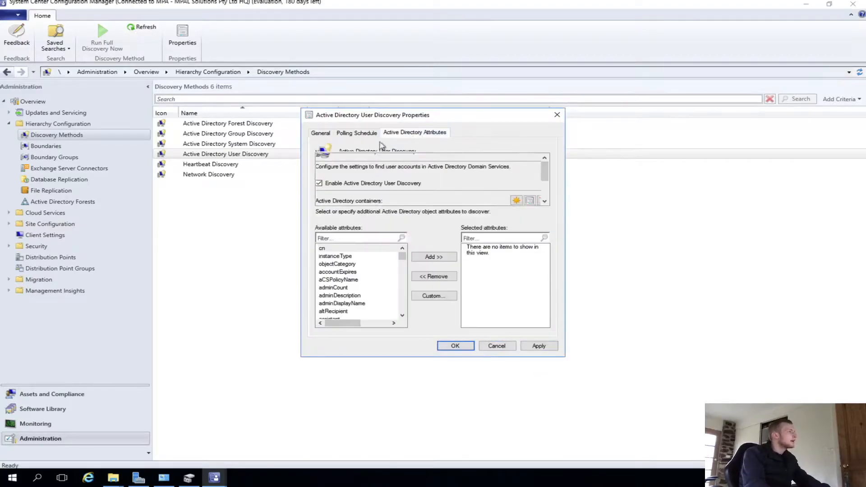
click(358, 133)
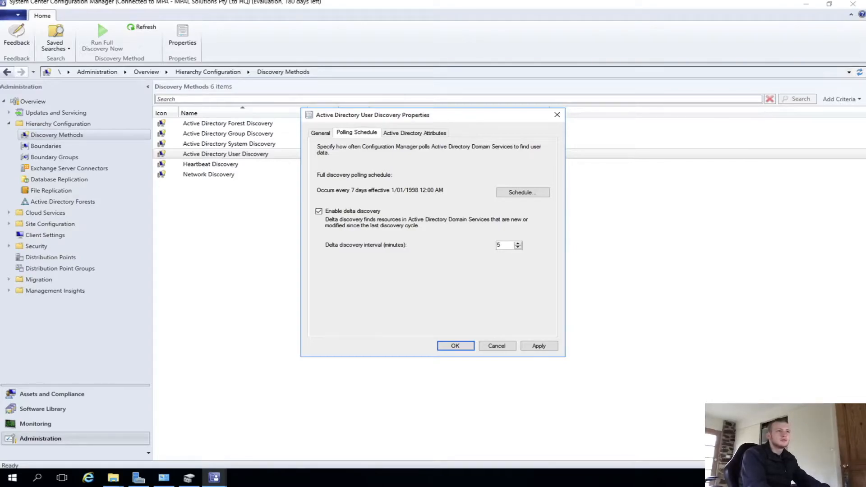
click(522, 192)
click(450, 134)
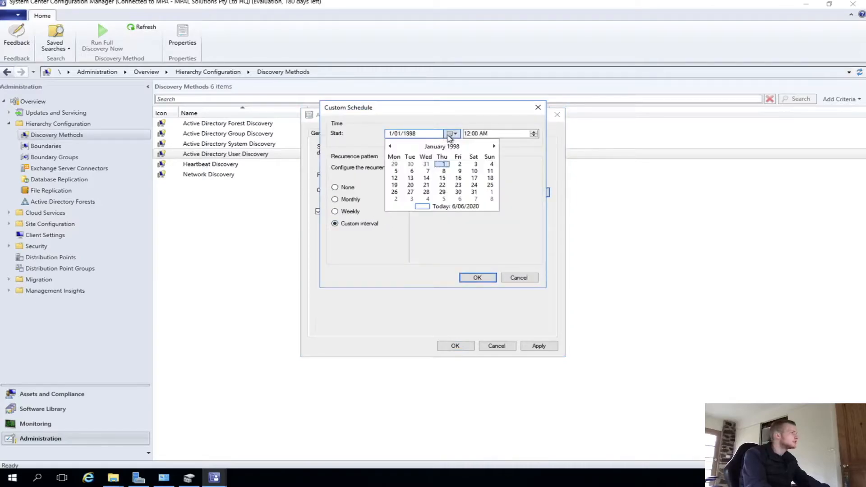
click(433, 207)
click(474, 134)
text(4)
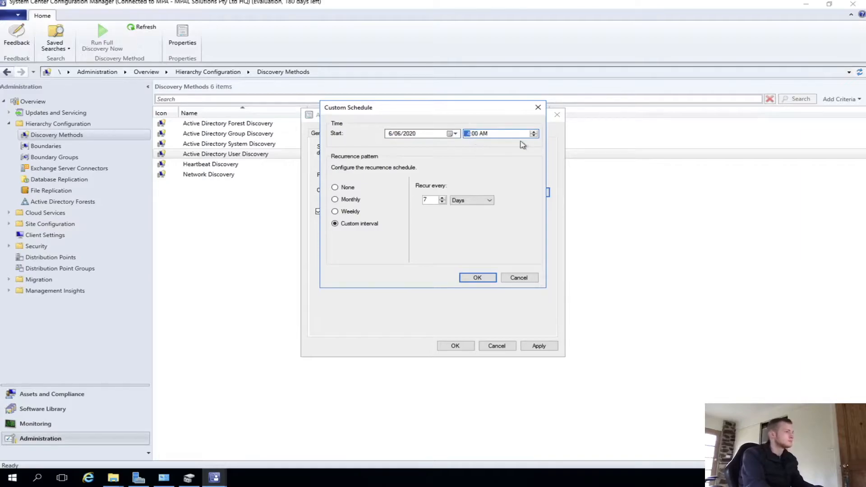
click(486, 134)
key(p)
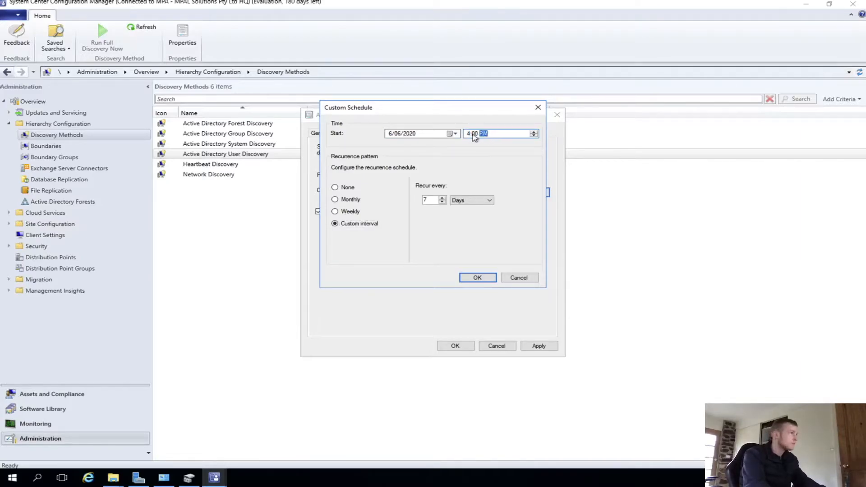
- Set the recurrence to every 1 hour, apply with a full discovery run, and close User Discovery properties
click(462, 201)
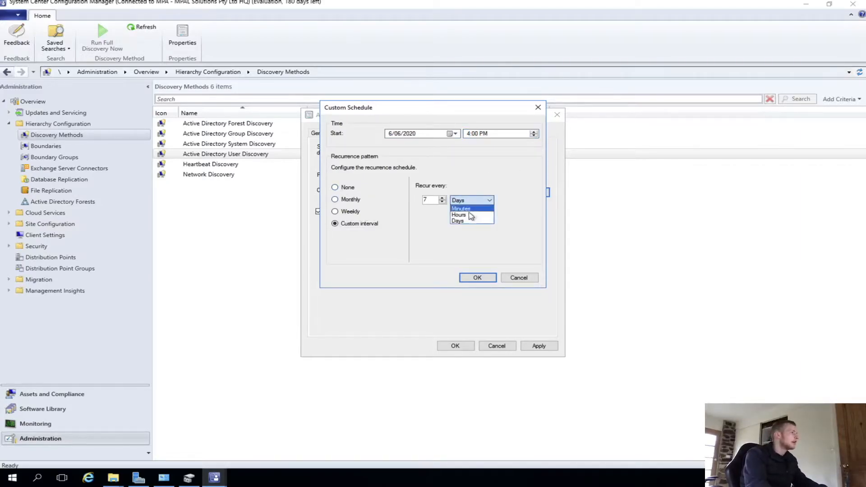
click(470, 216)
key(shift+Tab)
text(1)
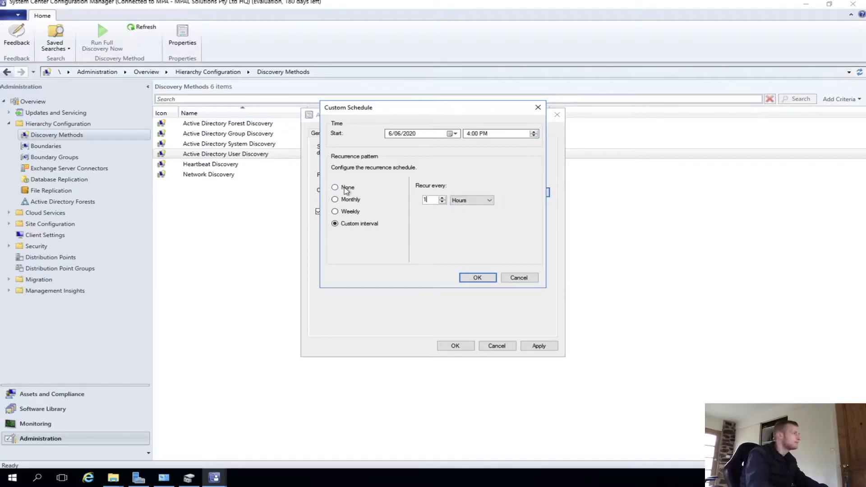
click(477, 277)
click(541, 347)
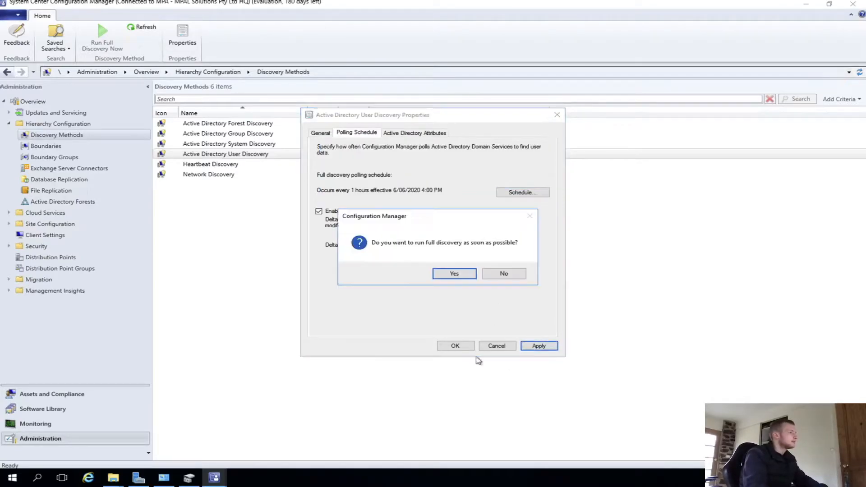
click(454, 273)
click(454, 348)
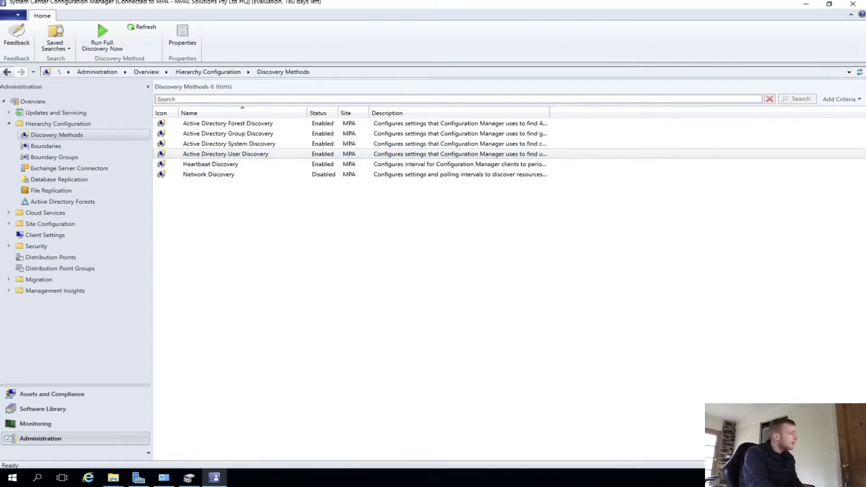
- Open Network Discovery properties and review its Subnets, Domains, SNMP and General tabs
click(382, 175)
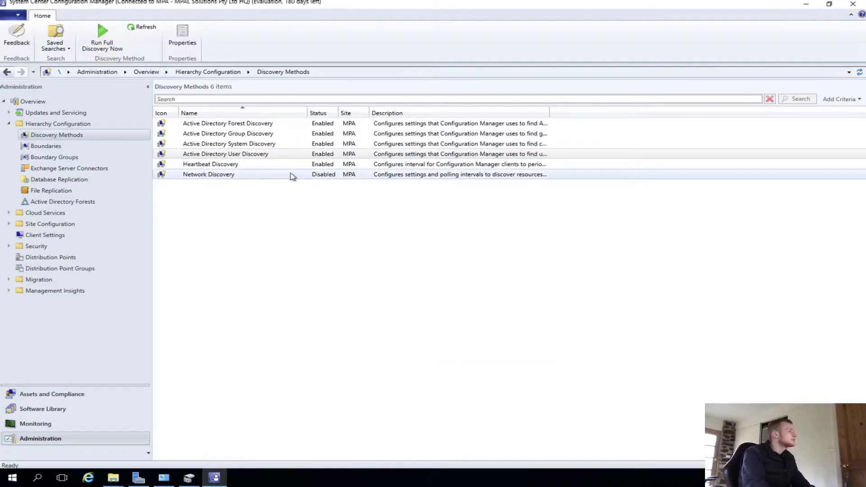
click(475, 165)
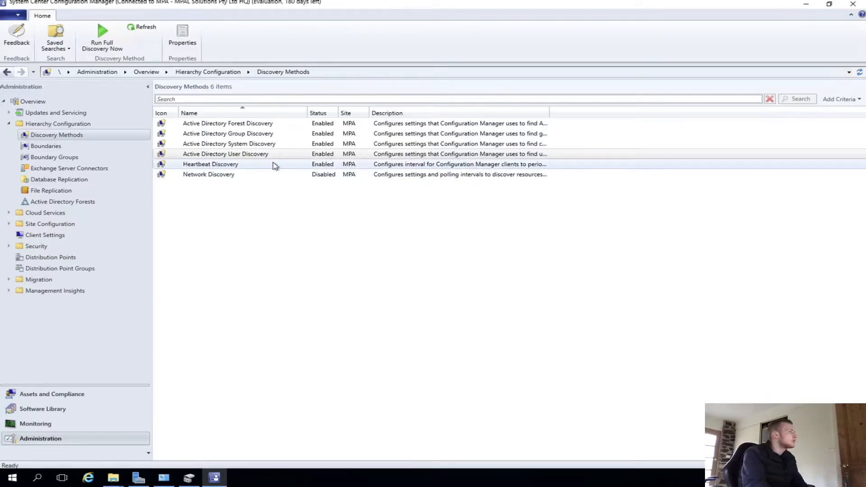
double_click(234, 175)
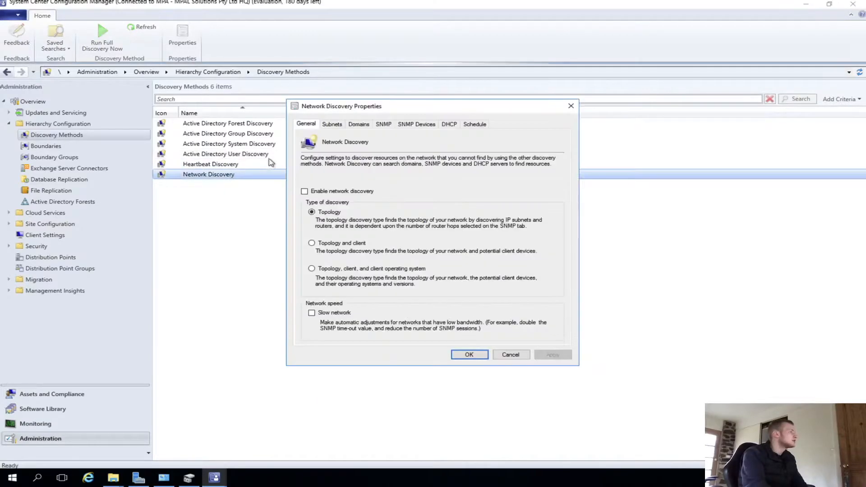
drag(381, 109, 509, 120)
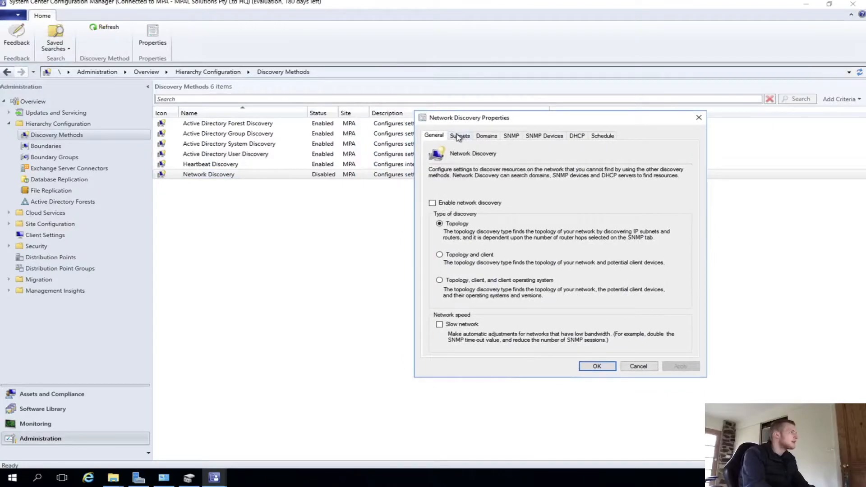
click(460, 135)
click(486, 135)
click(512, 136)
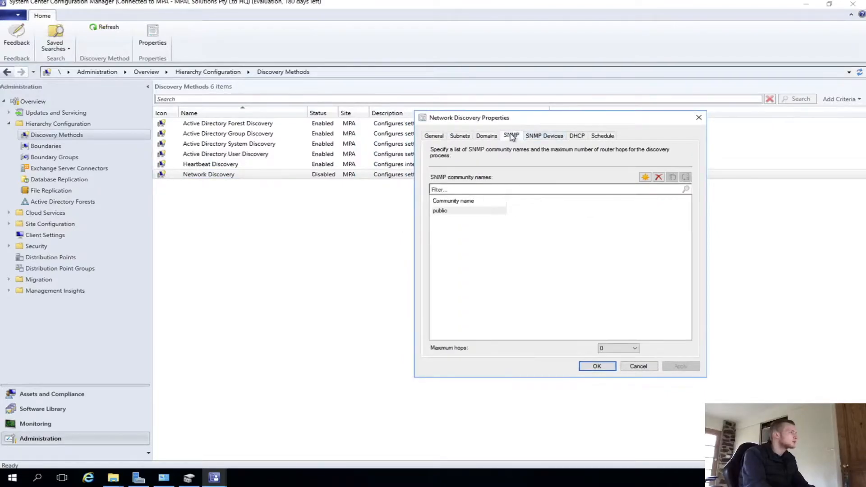
click(435, 136)
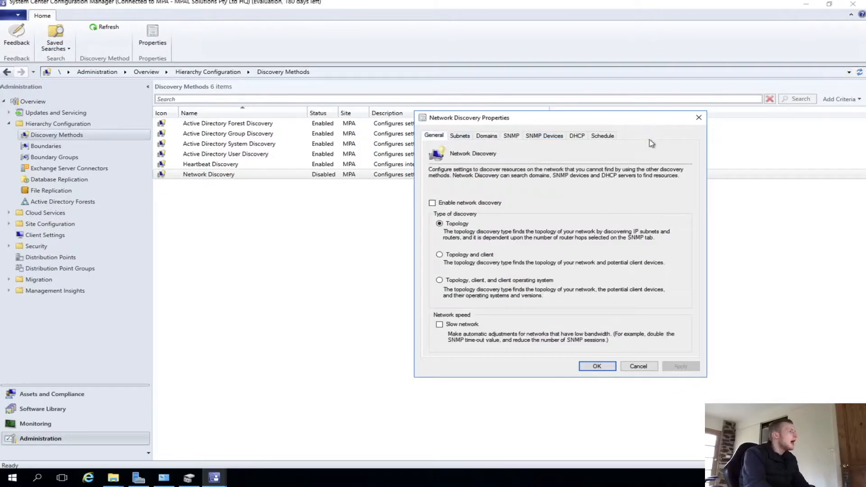
- Open Heartbeat Discovery properties, set its schedule to send every 1 Hours, and confirm the change
click(699, 117)
double_click(261, 166)
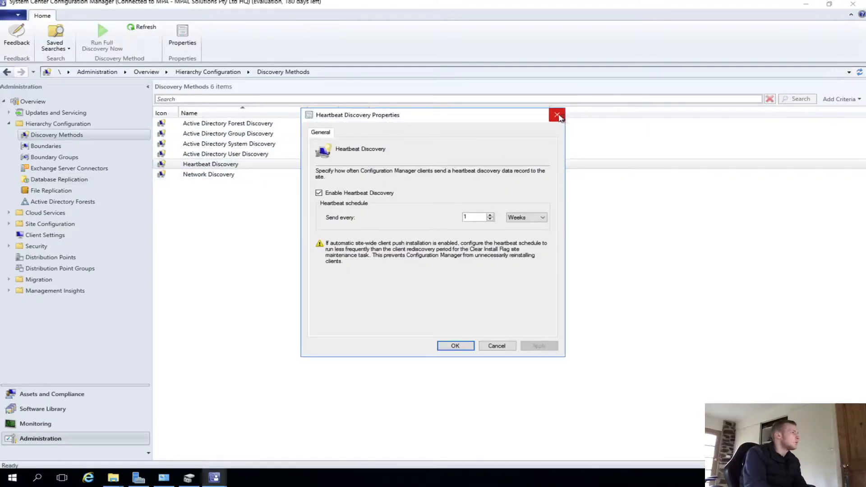
click(524, 218)
click(516, 231)
click(523, 218)
click(515, 226)
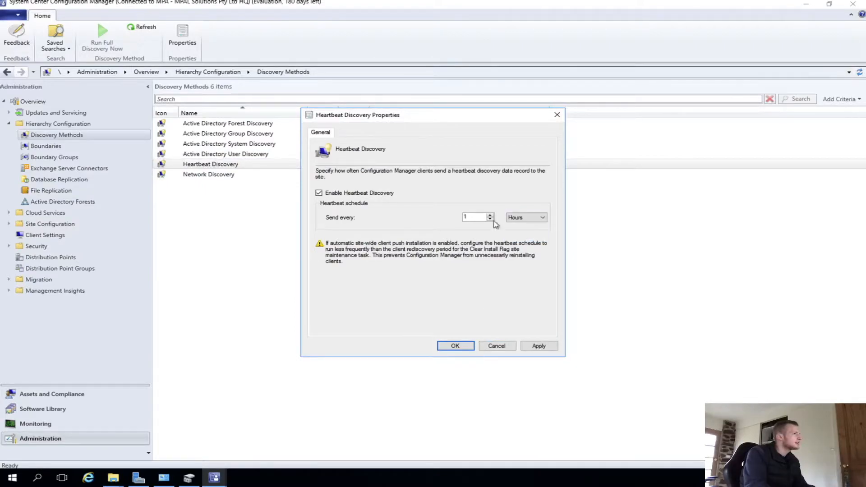
click(456, 347)
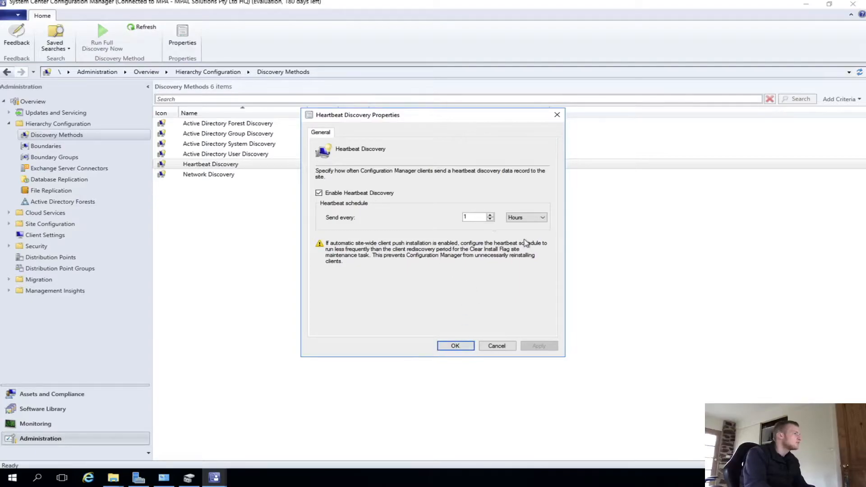
click(483, 347)
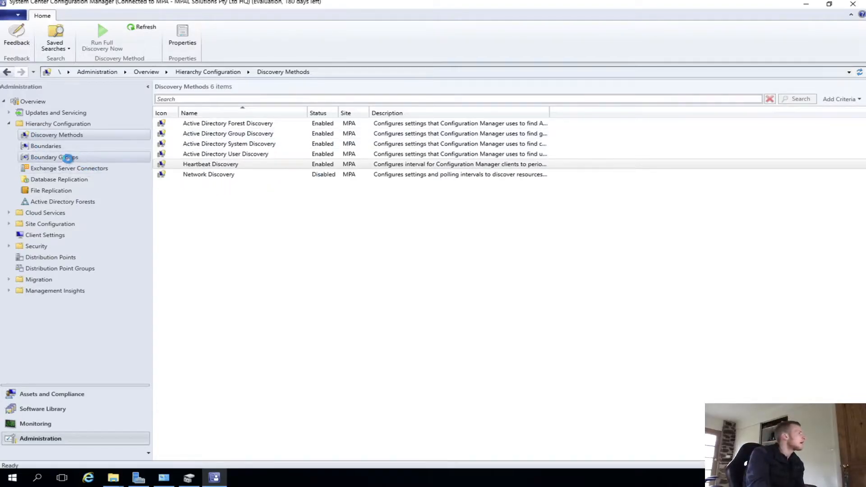
- Create a new boundary group named MPAL Boundary Group
click(69, 157)
right_click(73, 158)
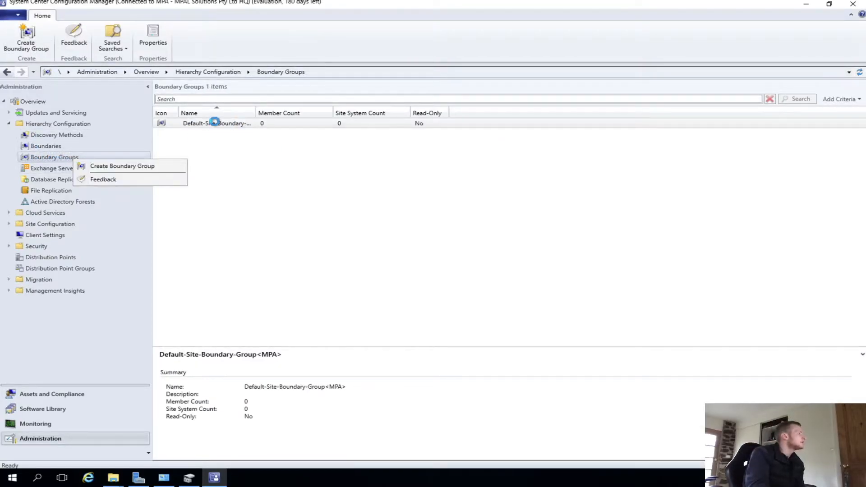
click(232, 123)
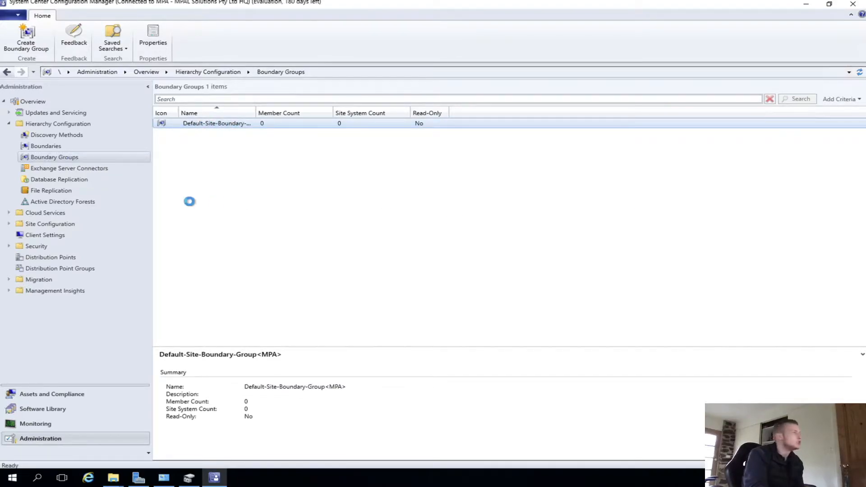
right_click(43, 160)
click(113, 167)
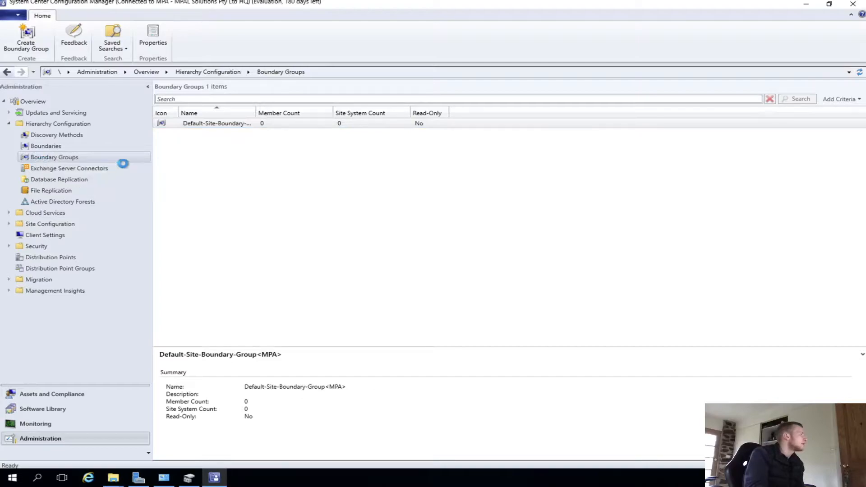
text(MPAL Boundry)
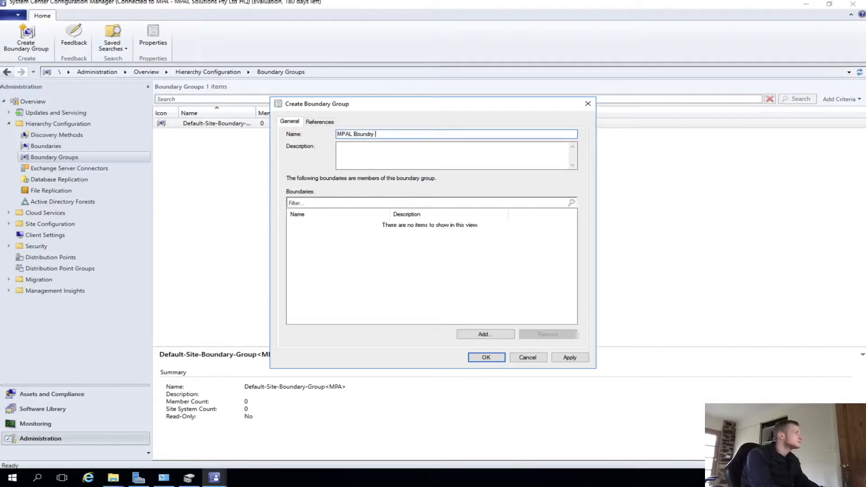
key(BackSpace)
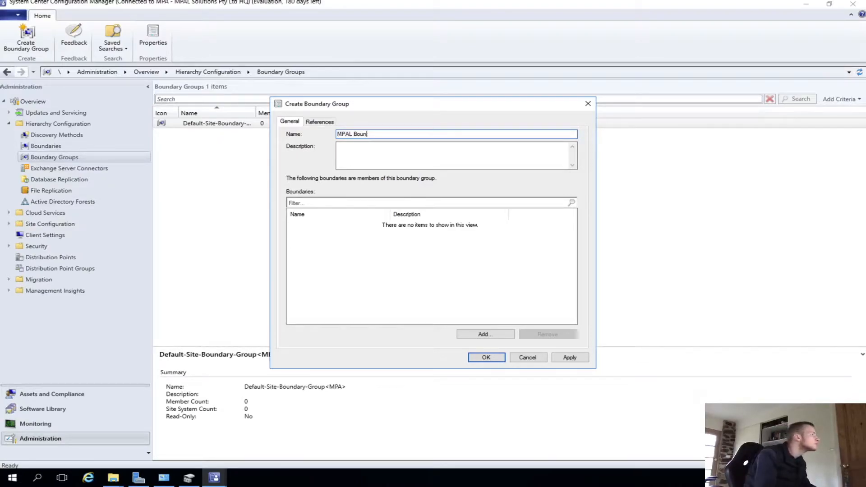
text(dary Group)
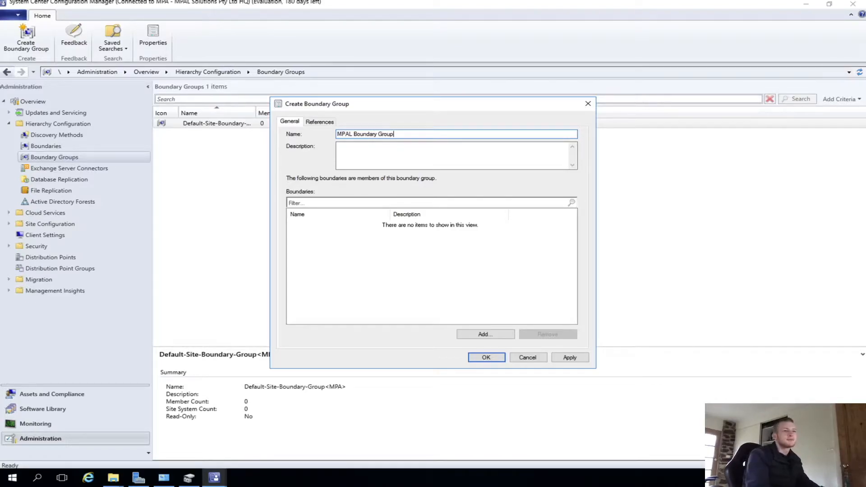
- Add the Default-First-Site-Name boundary to the new boundary group and apply it
click(501, 334)
click(332, 206)
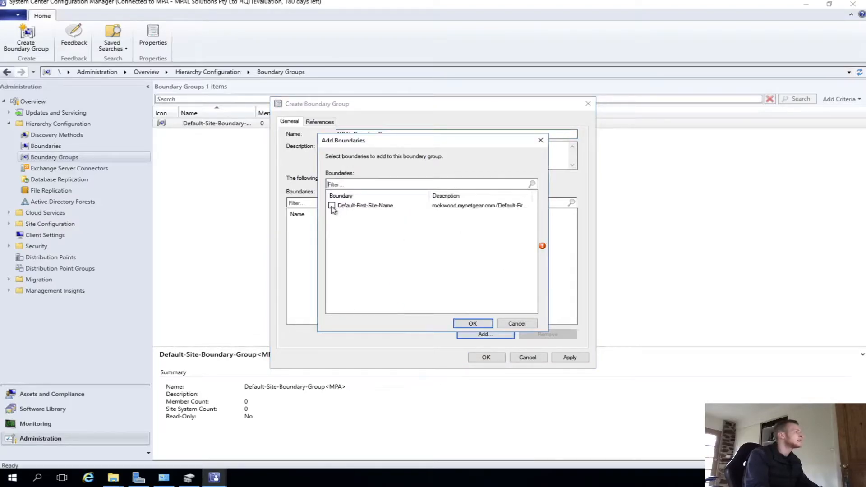
click(467, 323)
click(487, 356)
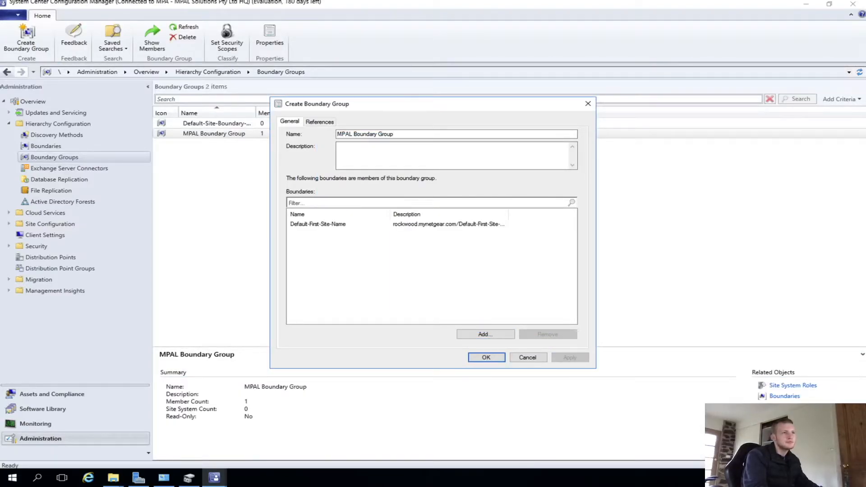
- Enable the boundary group for site assignment, add the Deploy01 site system server, then apply and close
click(318, 123)
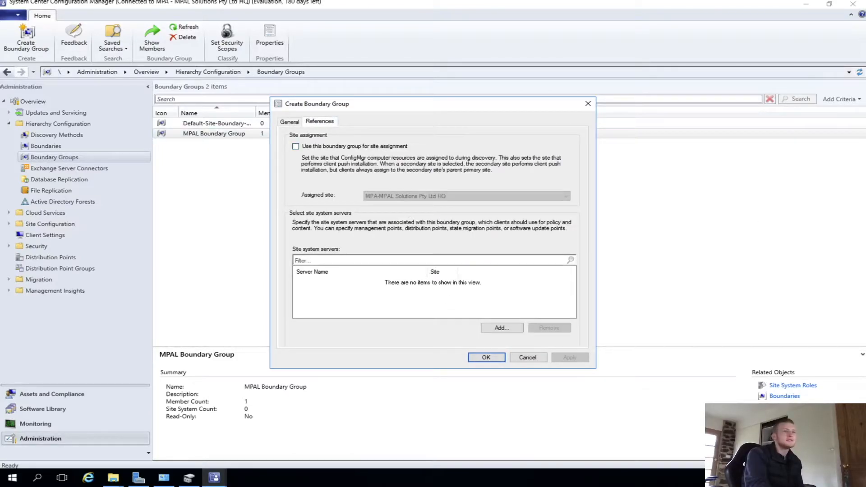
click(322, 146)
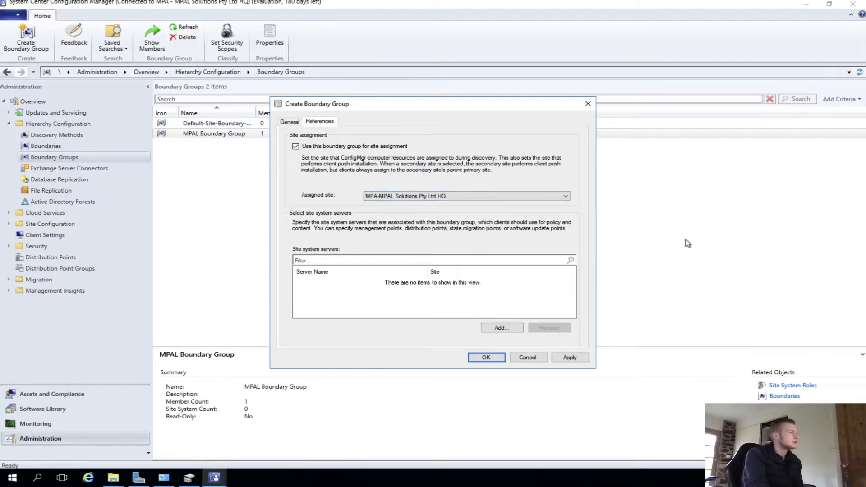
click(502, 328)
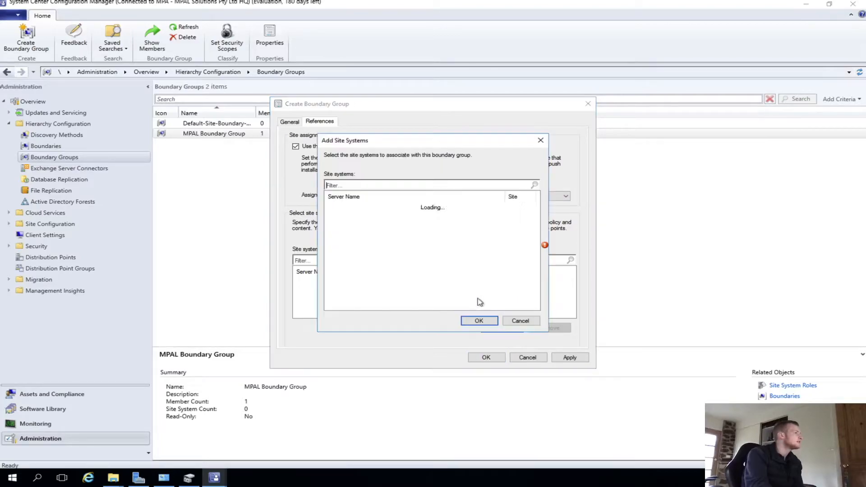
click(330, 207)
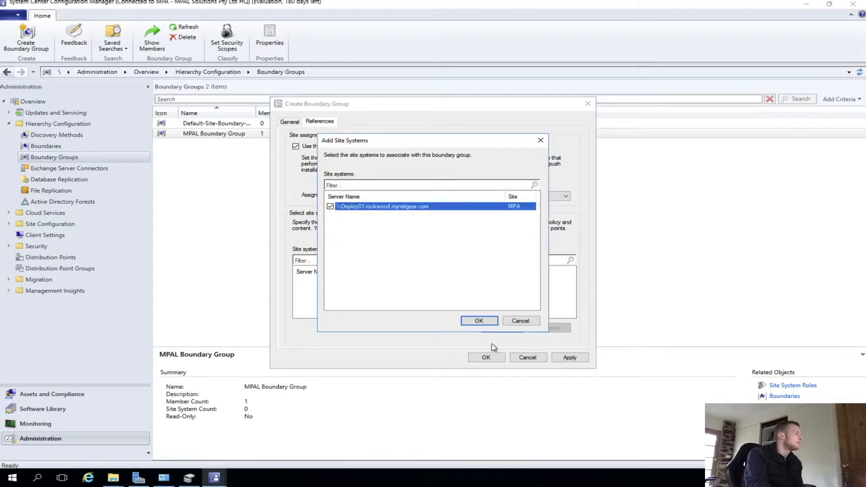
click(493, 322)
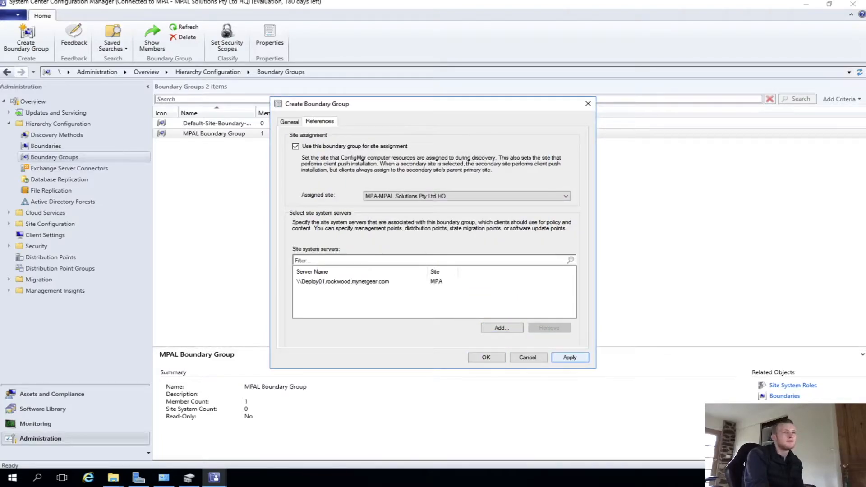
click(569, 358)
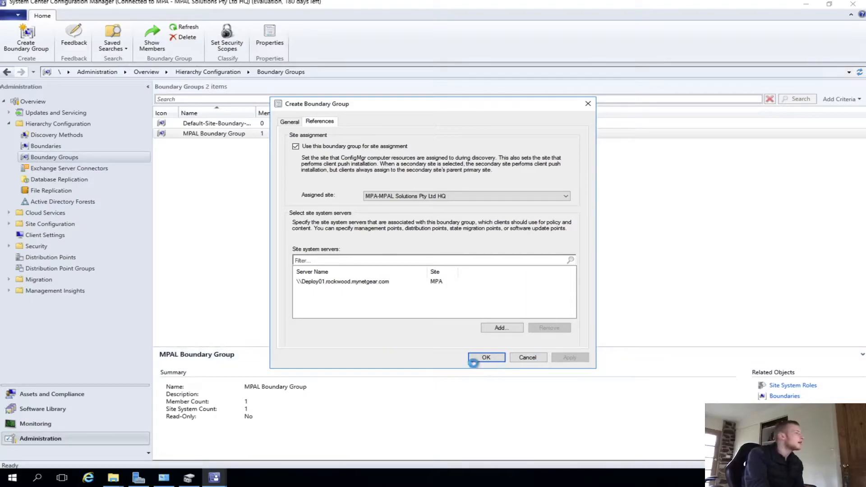
click(487, 358)
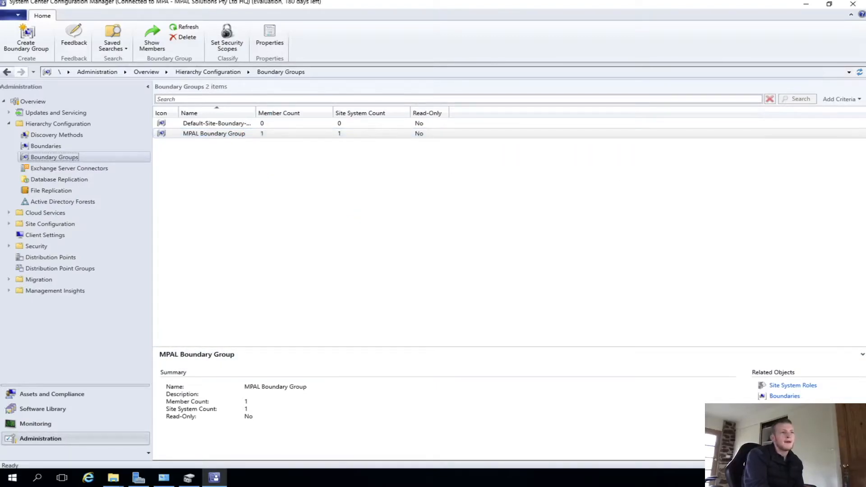
- Review the Default-First-Site-Name boundary's General, Site Systems and Boundary Groups properties without changes
click(53, 146)
double_click(205, 125)
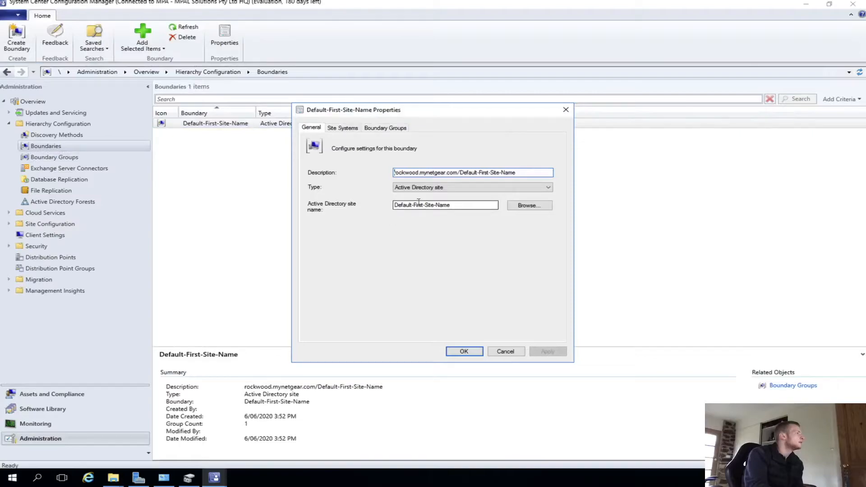
click(343, 129)
click(386, 129)
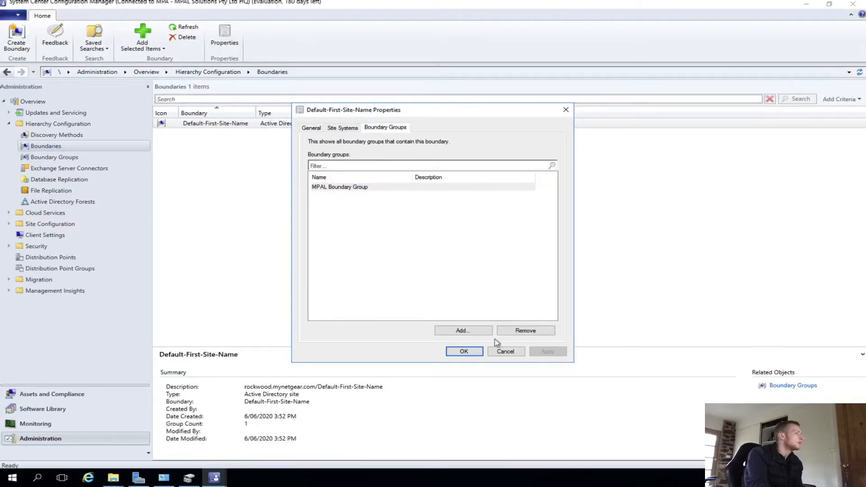
click(503, 351)
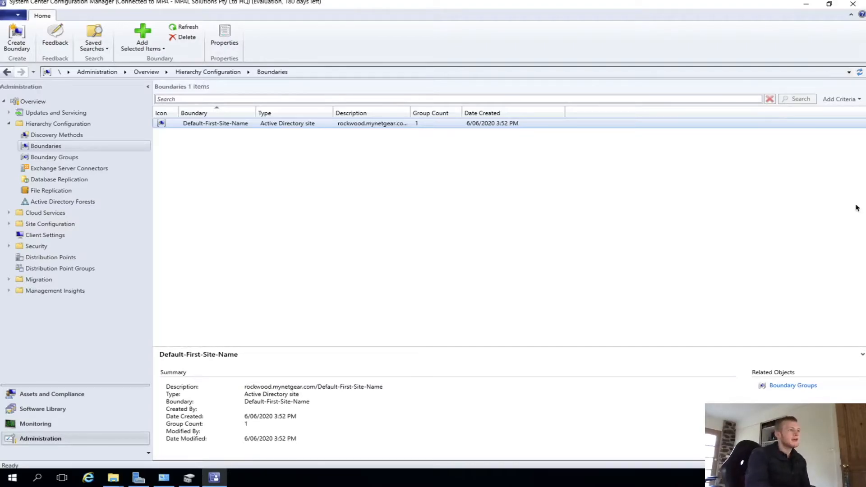
- Open the MPA site and start the Add Site System Roles wizard, accepting the General and Proxy defaults
click(20, 224)
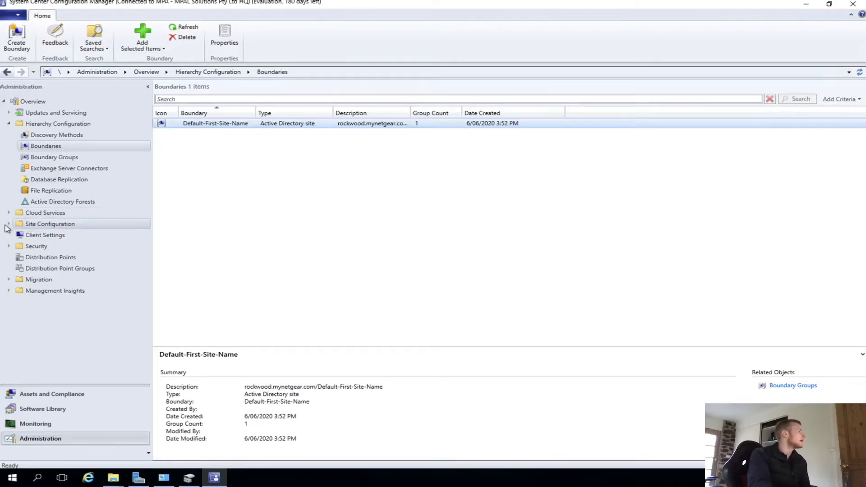
click(9, 224)
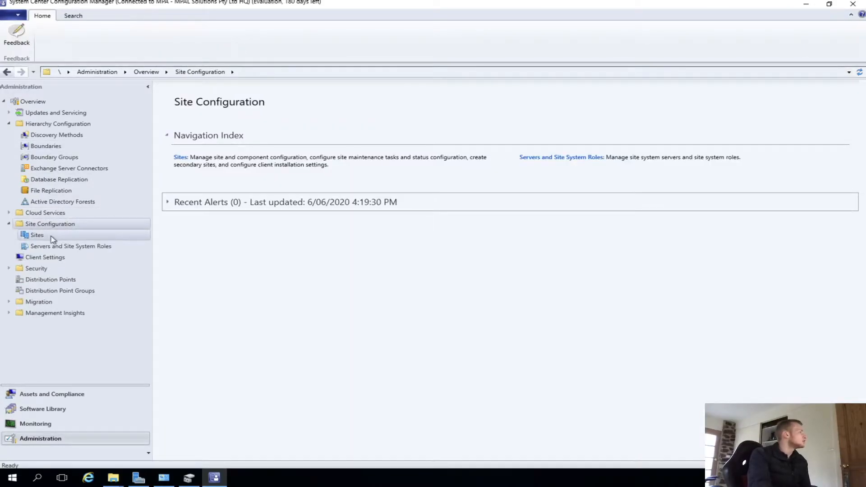
click(52, 236)
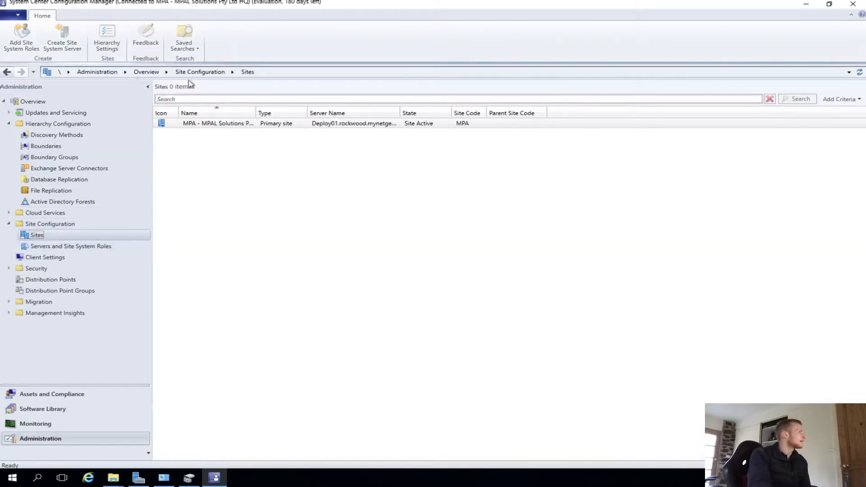
click(230, 43)
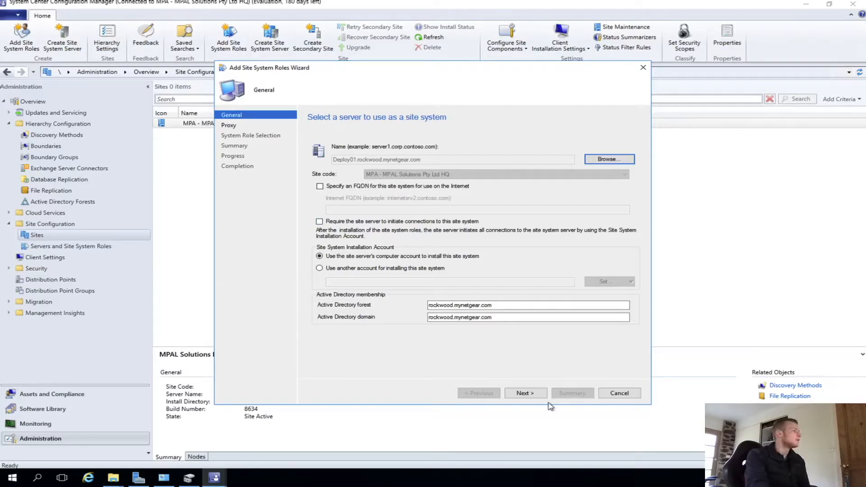
click(525, 393)
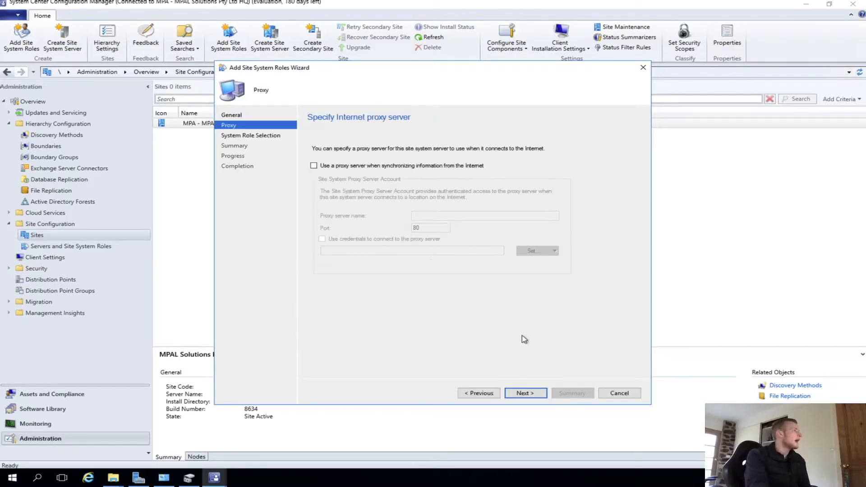
click(528, 394)
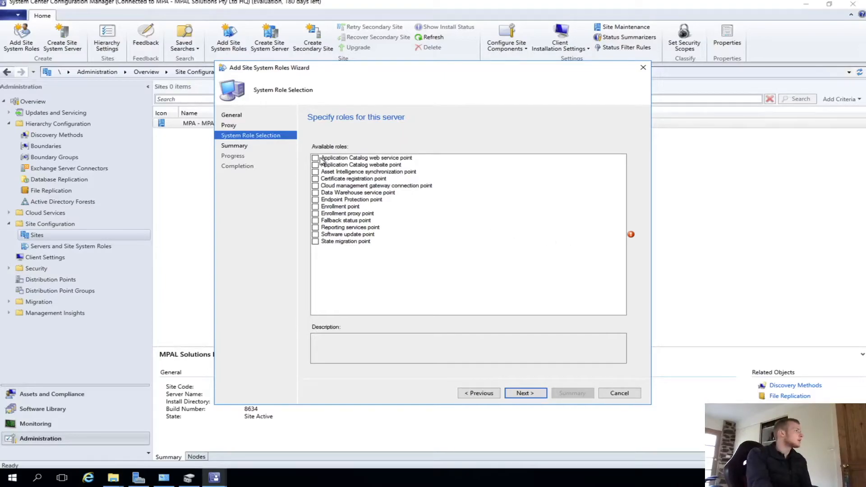
- Select the Application Catalog web service point, Application Catalog website point and Fallback status point roles
click(316, 158)
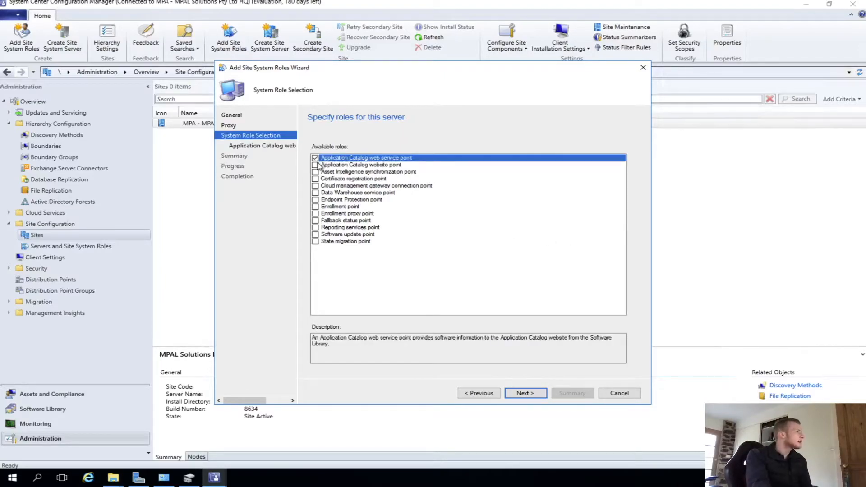
click(315, 165)
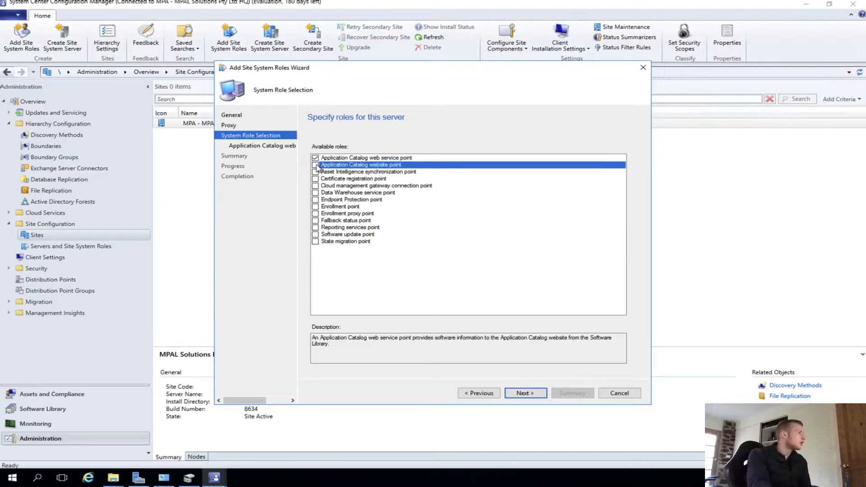
click(316, 220)
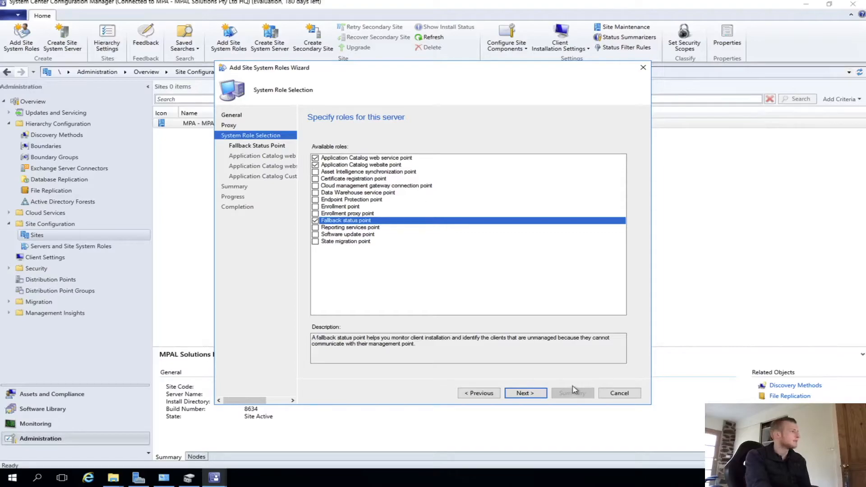
click(522, 393)
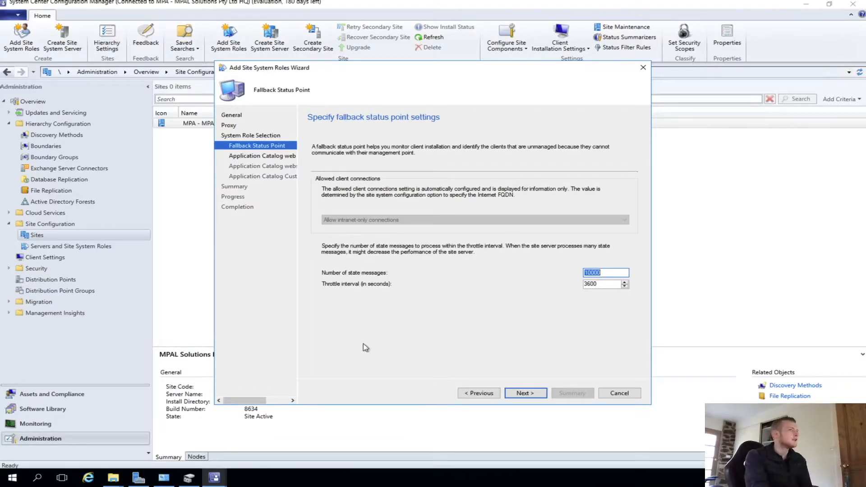
- Accept the default Fallback Status Point and Application Catalog web service and website point settings
click(524, 393)
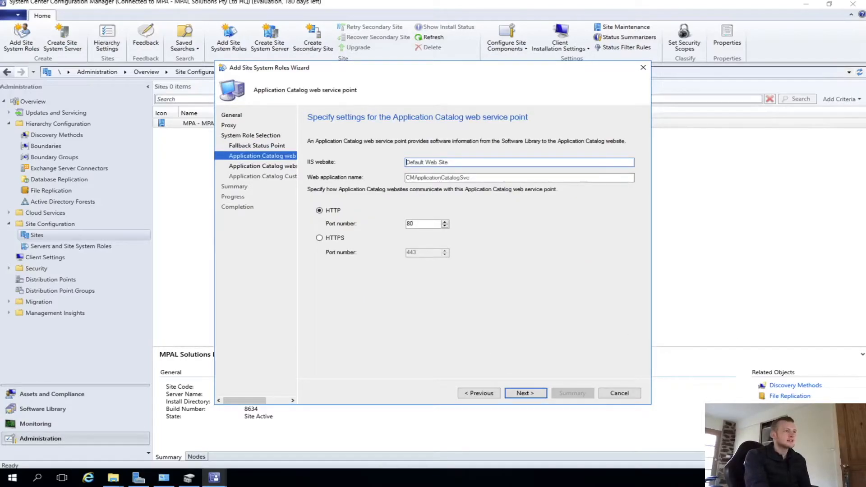
click(523, 393)
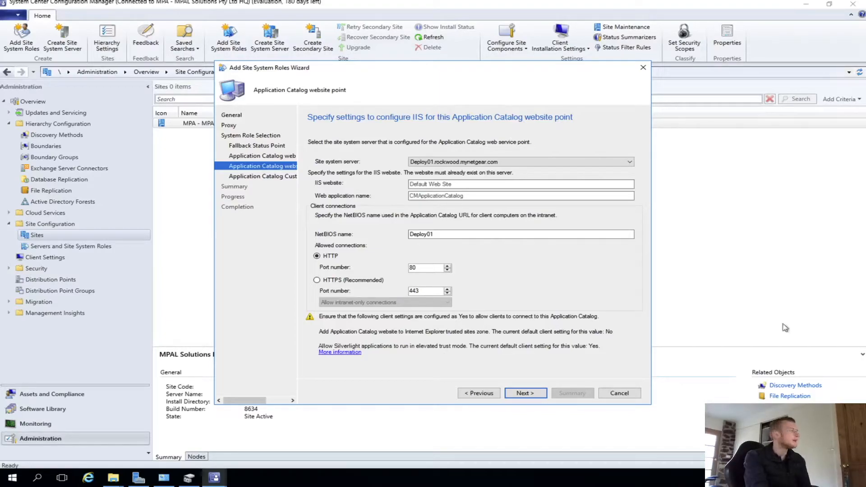
click(525, 393)
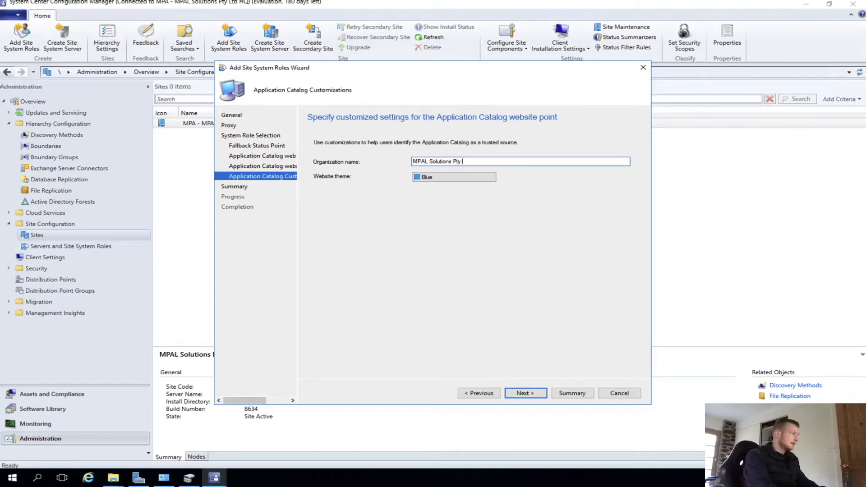
- Finish the Add Site System Roles wizard through the Summary page and close it
key(Return)
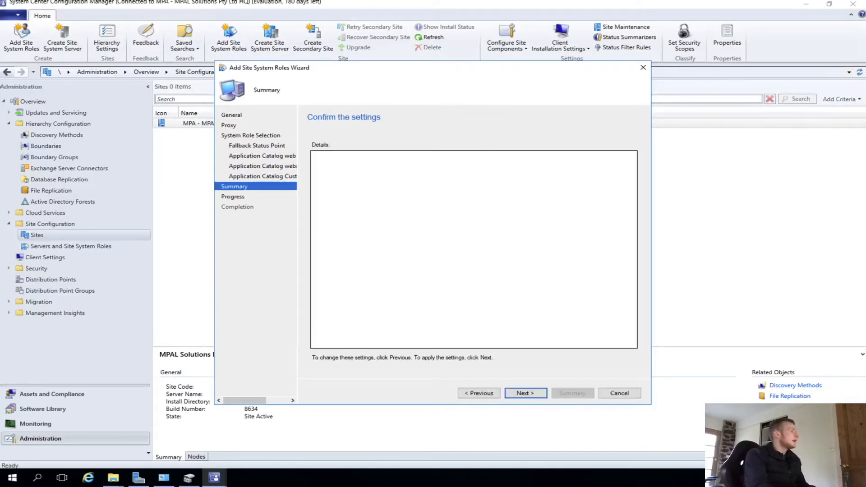
click(524, 392)
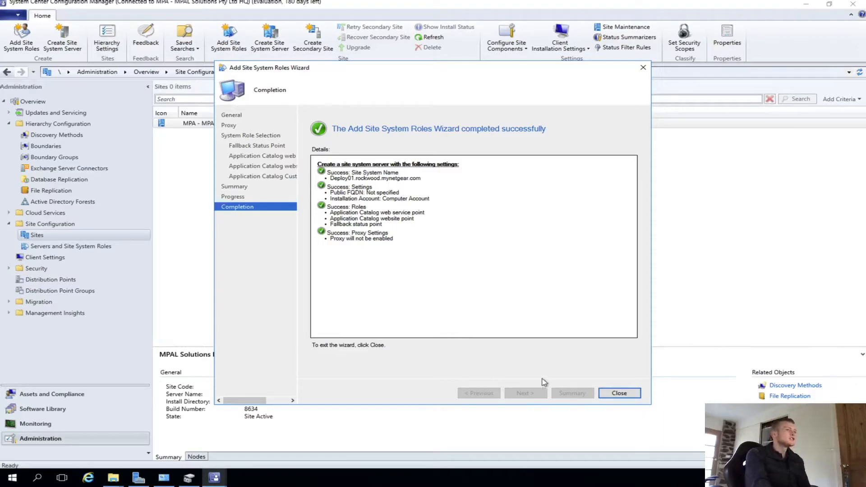
click(618, 393)
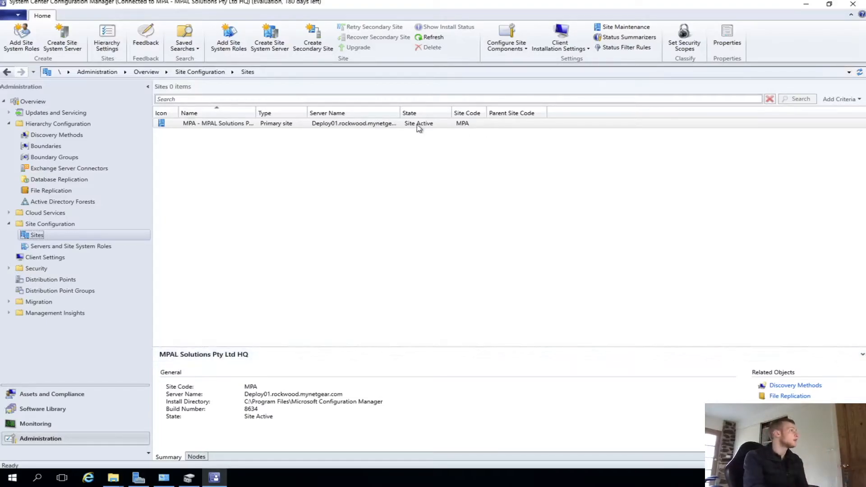
- Open the Client Push Installation properties and enable automatic site-wide client push installation
click(569, 48)
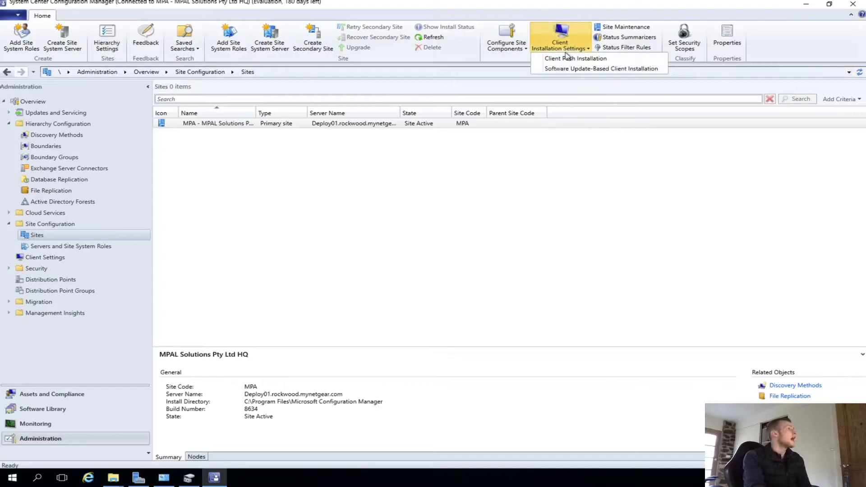
click(571, 61)
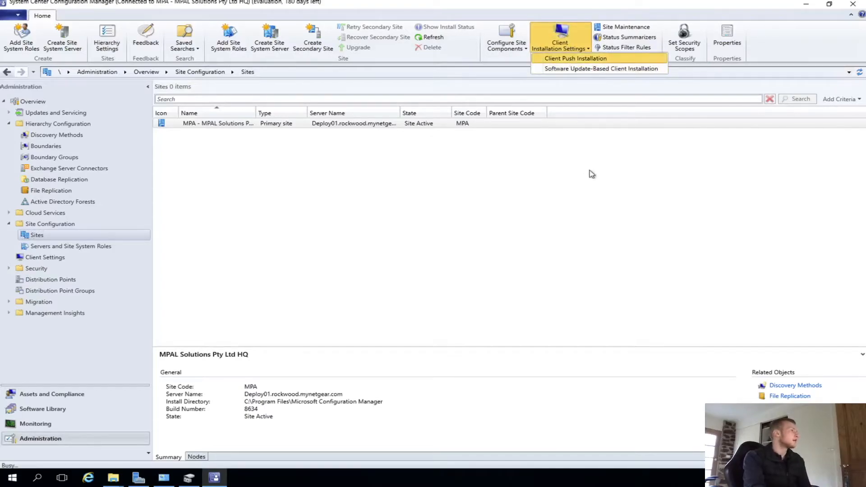
drag(368, 119, 524, 117)
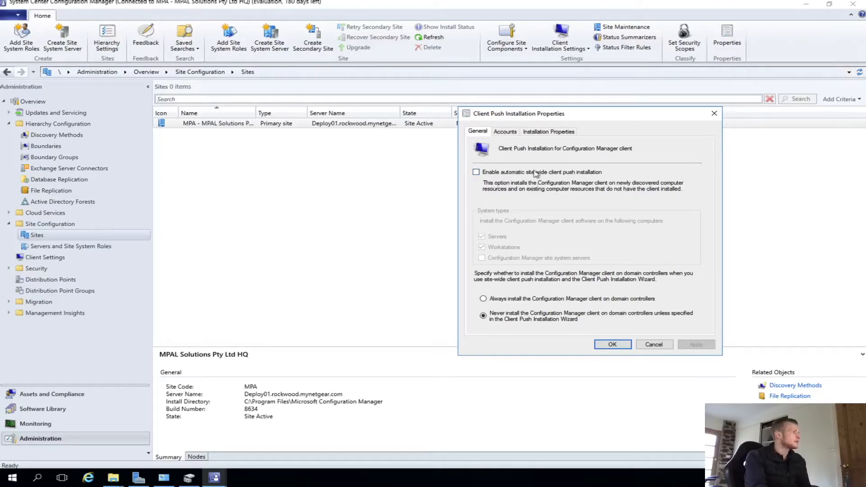
click(512, 172)
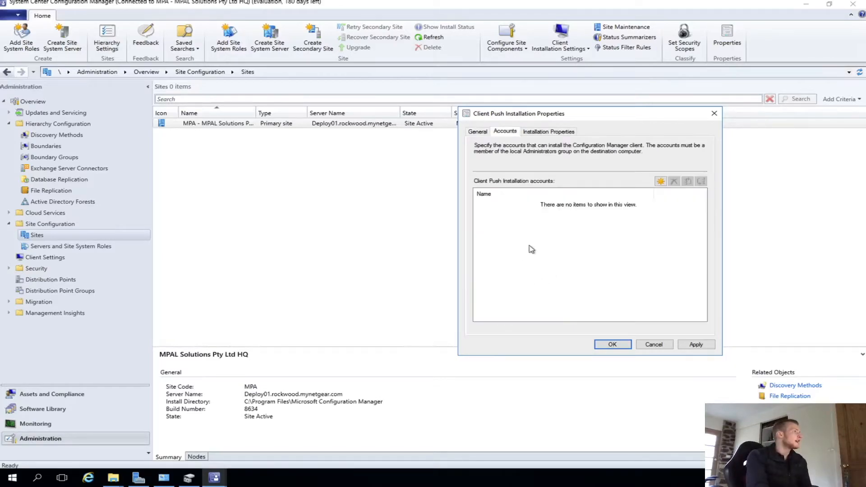
click(660, 181)
click(701, 193)
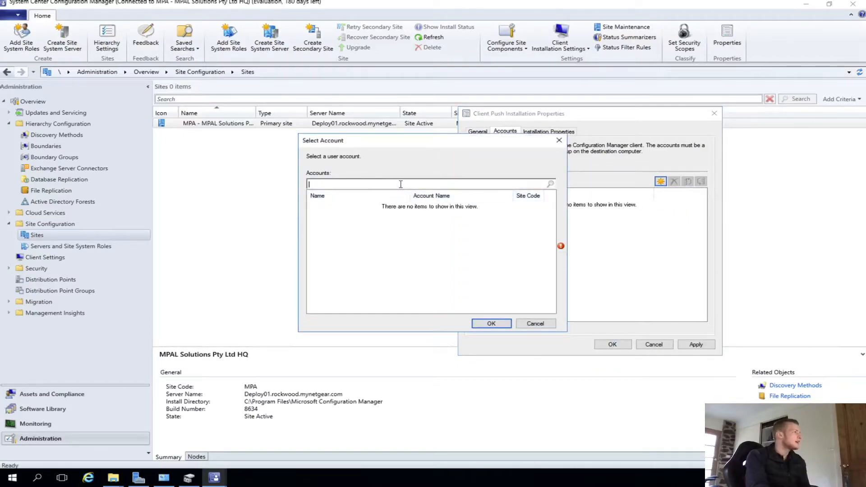
click(559, 140)
- Add a new client push installation account, selecting the domain user SCCM_PUSH
click(661, 181)
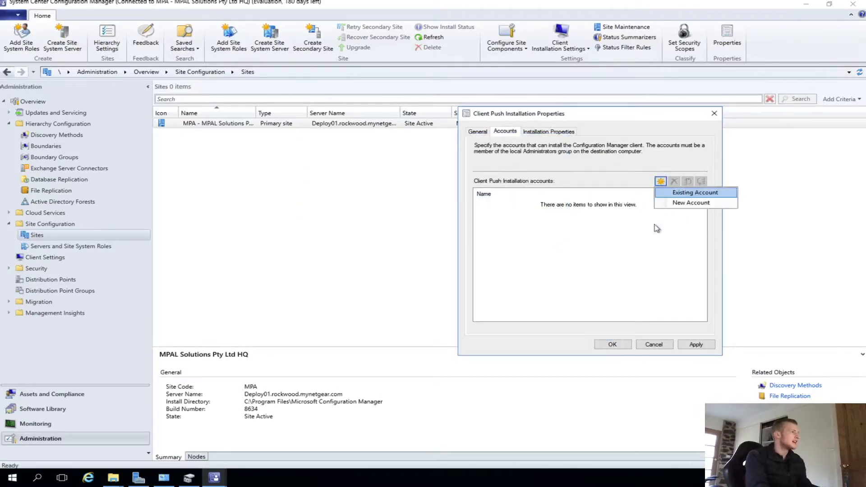
click(690, 206)
click(541, 172)
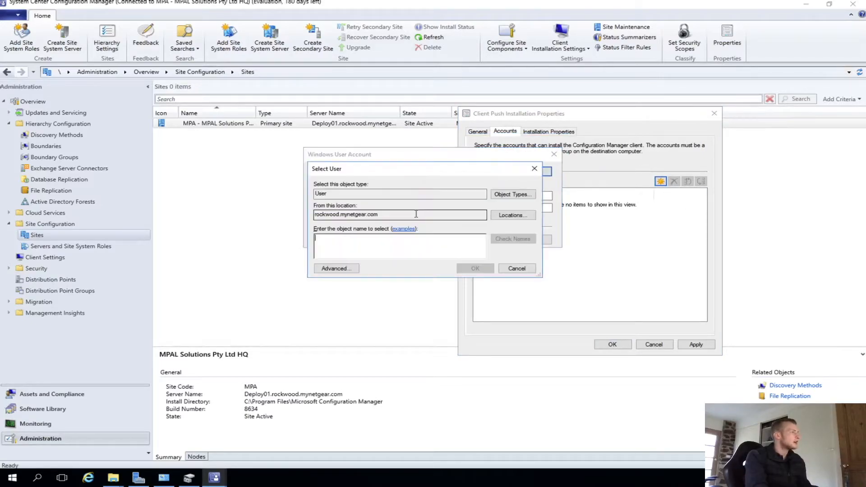
text(rock)
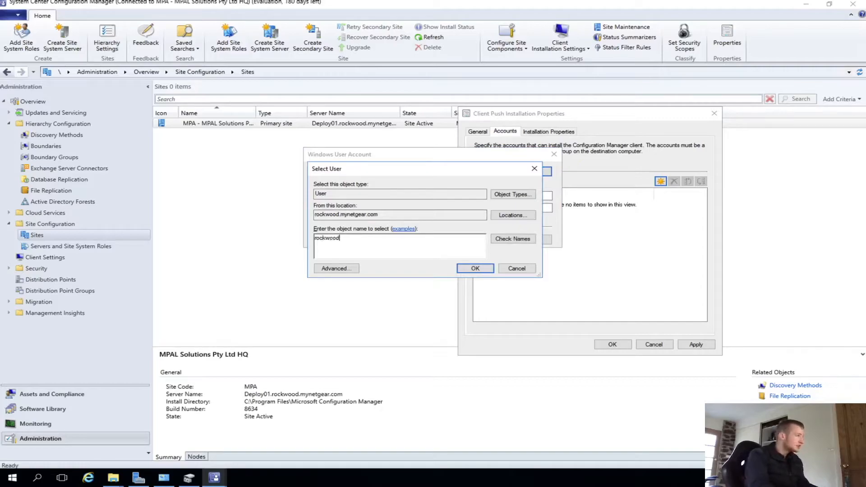
text(woodS)
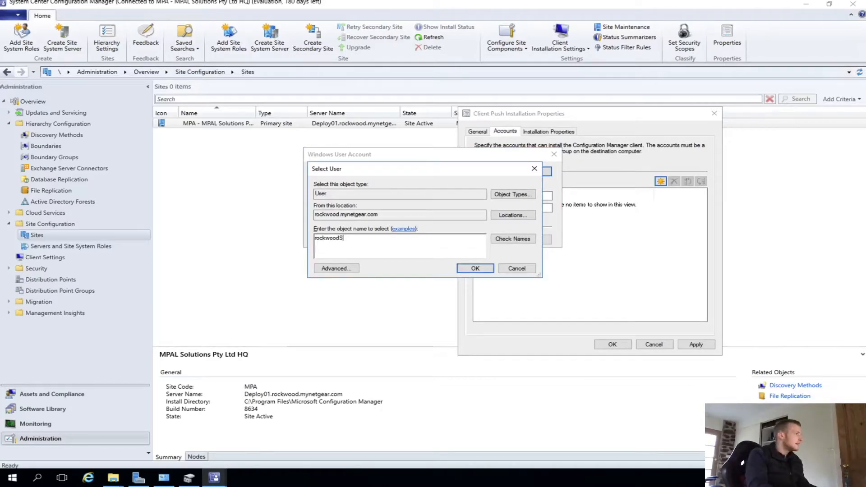
key(BackSpace)
key(BackSpace)
key(BackSpace)
text(S)
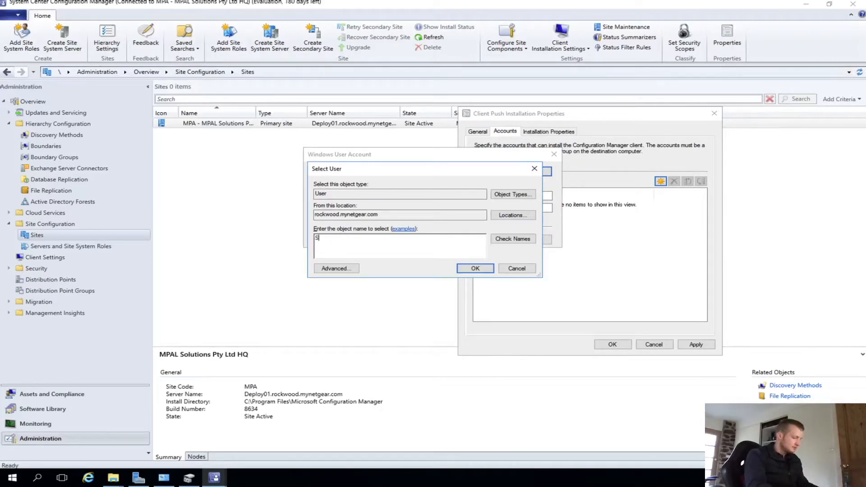
text(CCM)
key(Return)
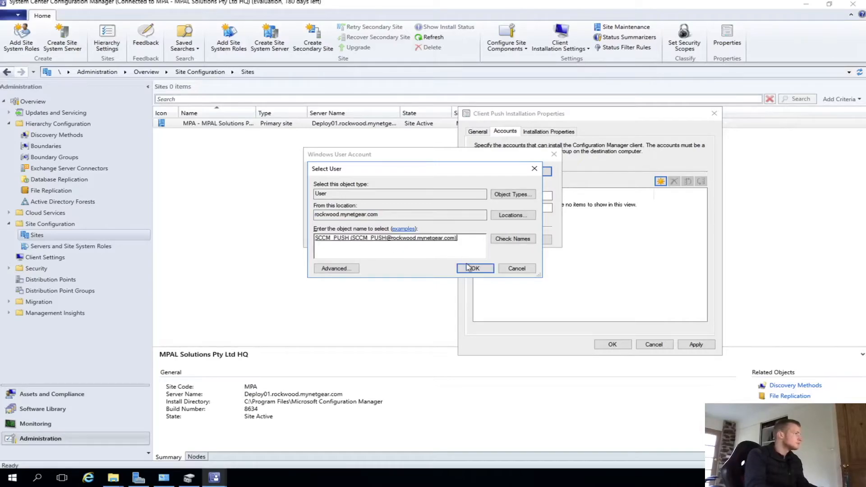
click(469, 268)
- Enter and confirm the password for the SCCM_PUSH account
click(386, 196)
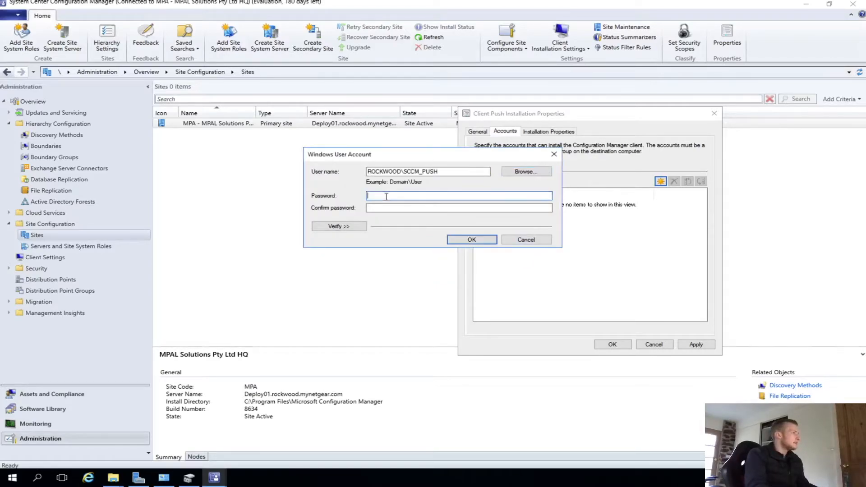
text(**************)
key(Tab)
text(**************)
key(Return)
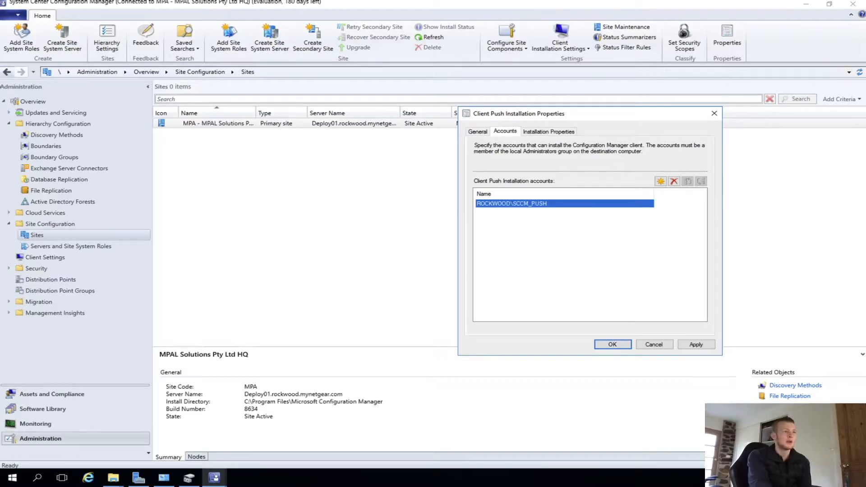
- Apply the client push settings, check the Installation Properties and General tabs, and close the dialog
click(699, 346)
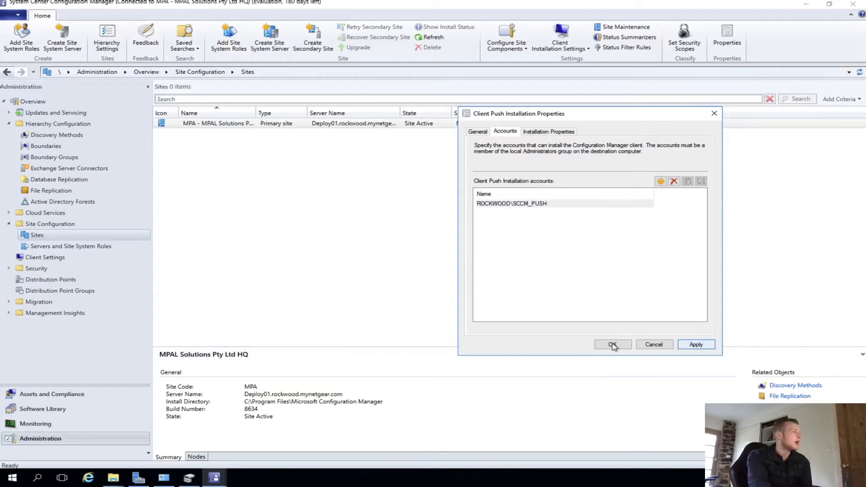
click(558, 133)
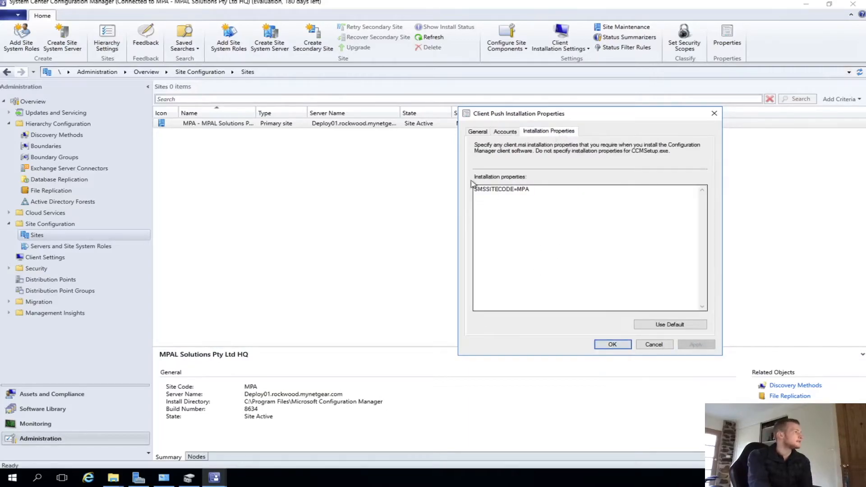
click(476, 131)
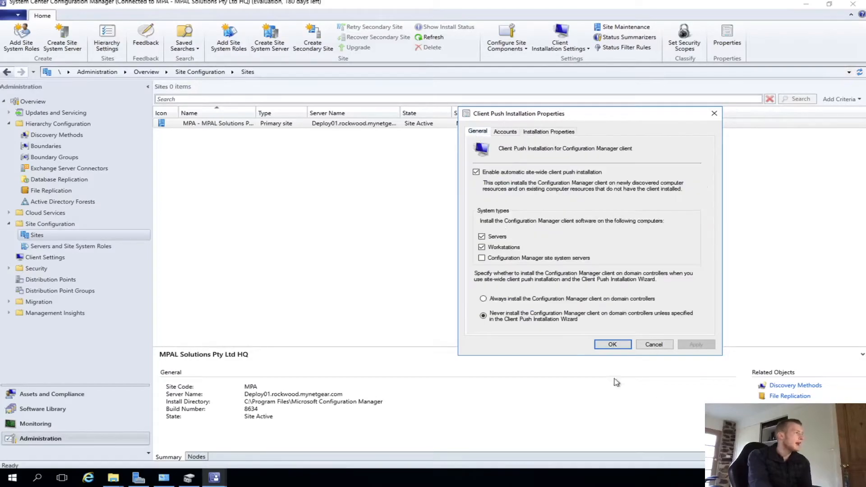
click(613, 344)
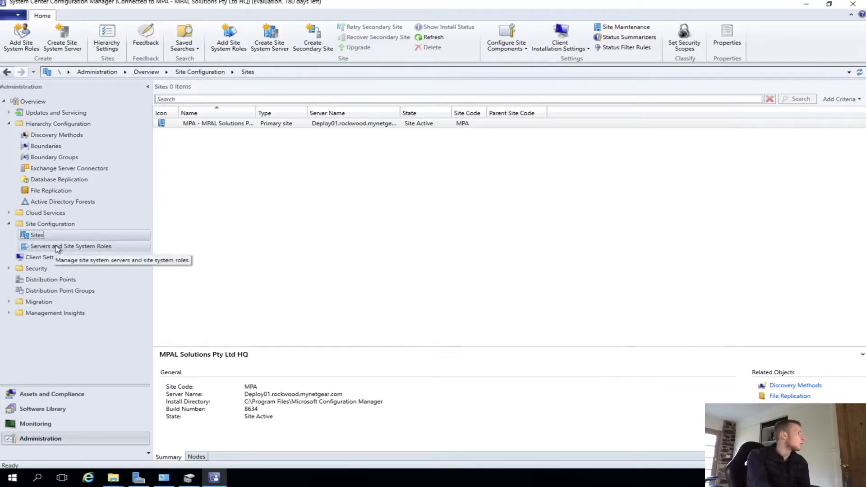
- Create custom client device settings named MPAL Solutions Default Settings
click(113, 261)
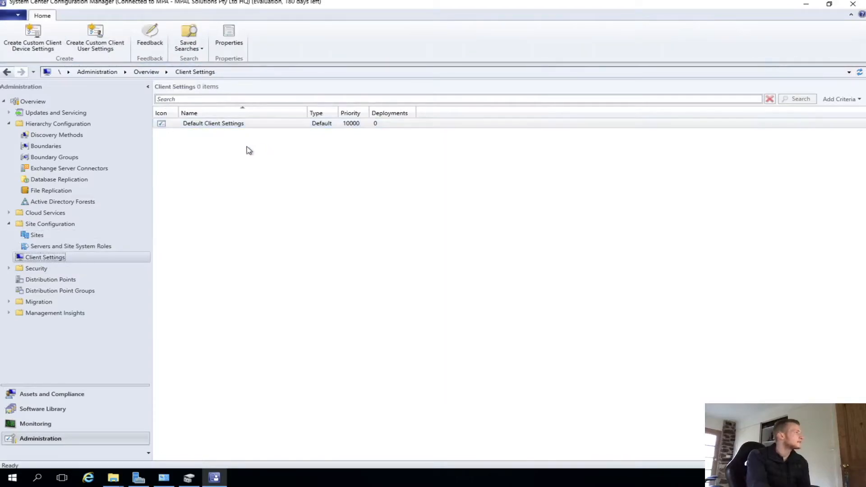
click(43, 40)
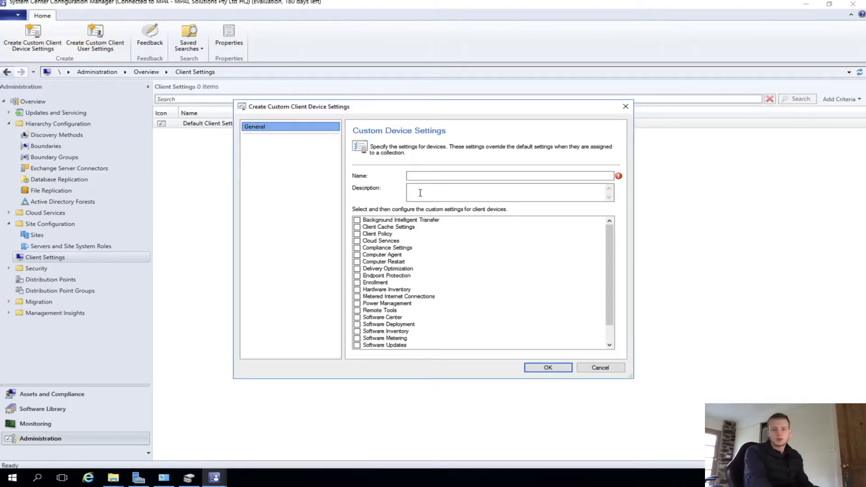
click(430, 177)
text(MPAL Solutions Defau)
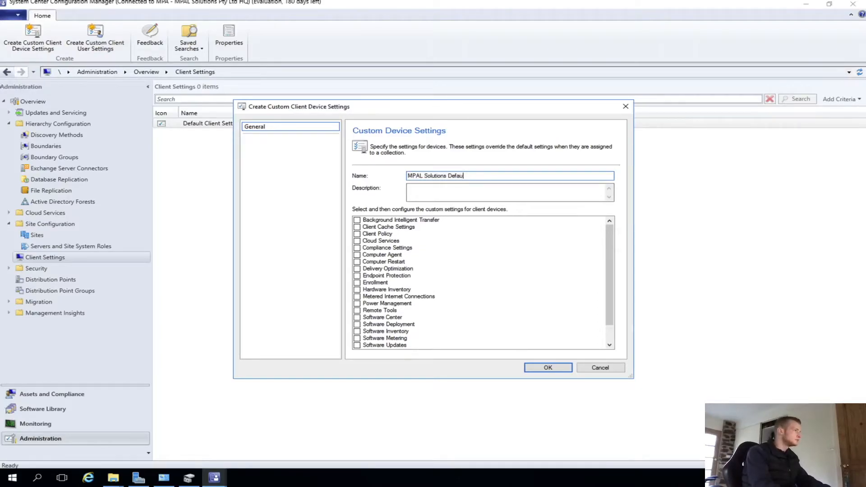
key(Tab)
key(Tab)
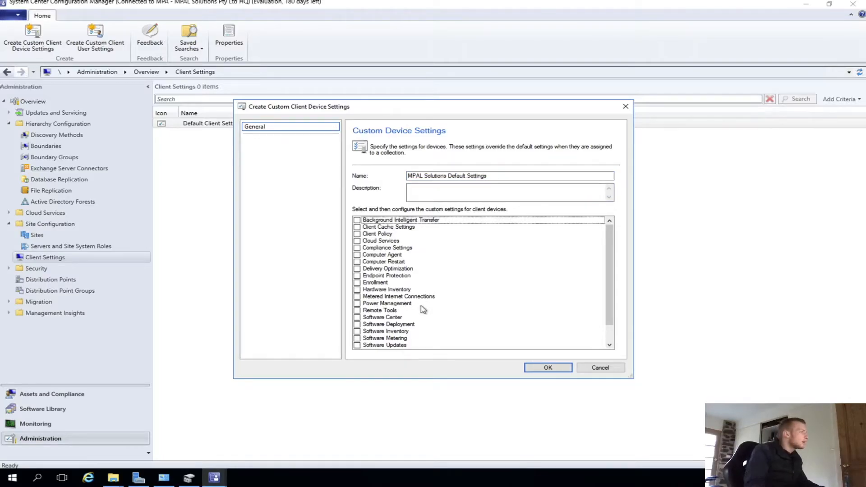
- Enable the Computer Agent, Computer Restart, Hardware Inventory, Power Management, Remote Tools and Software Center settings groups
click(379, 311)
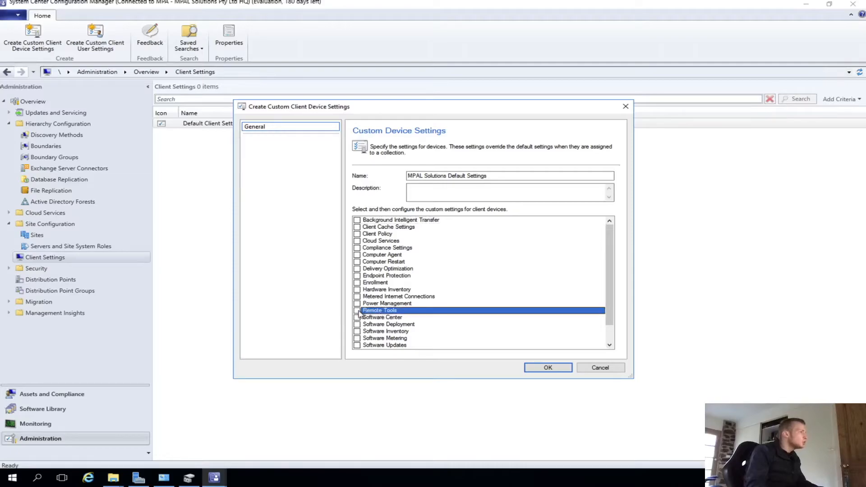
click(357, 317)
click(357, 311)
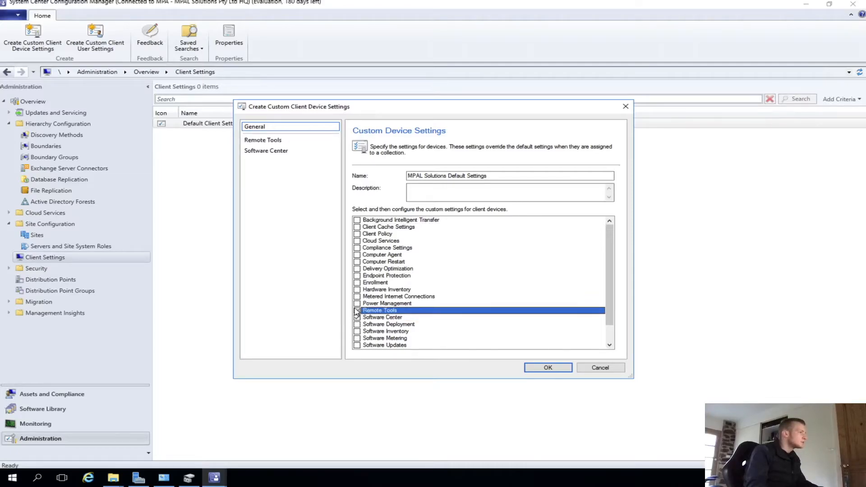
click(356, 304)
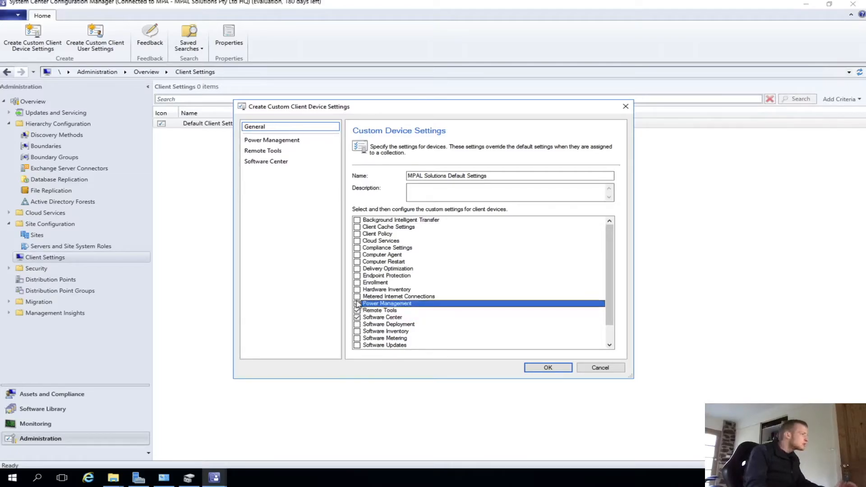
click(356, 290)
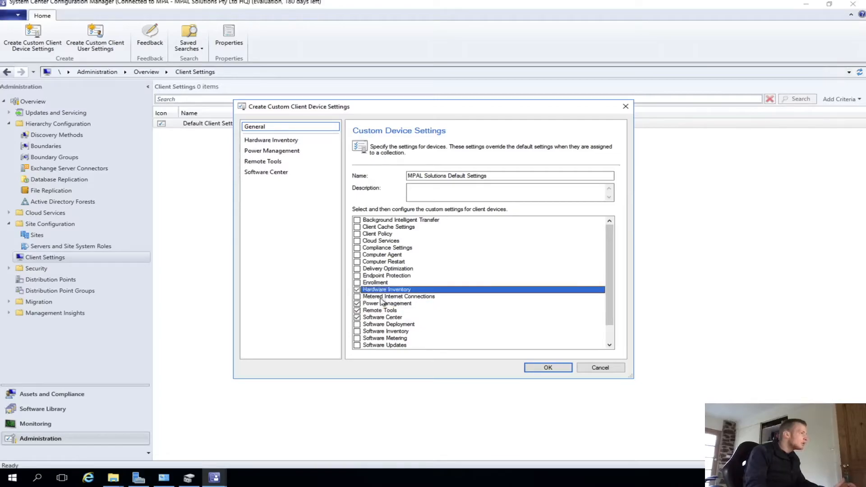
scroll(384, 307, down, 1)
drag(613, 260, 608, 223)
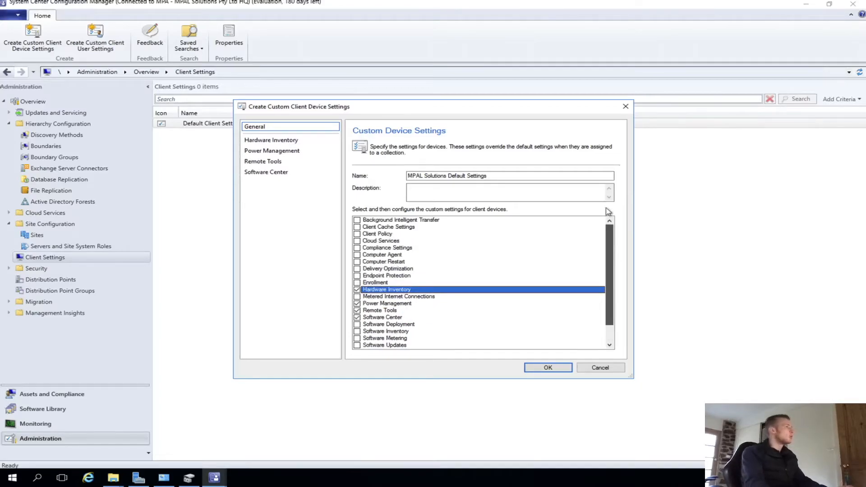
click(356, 254)
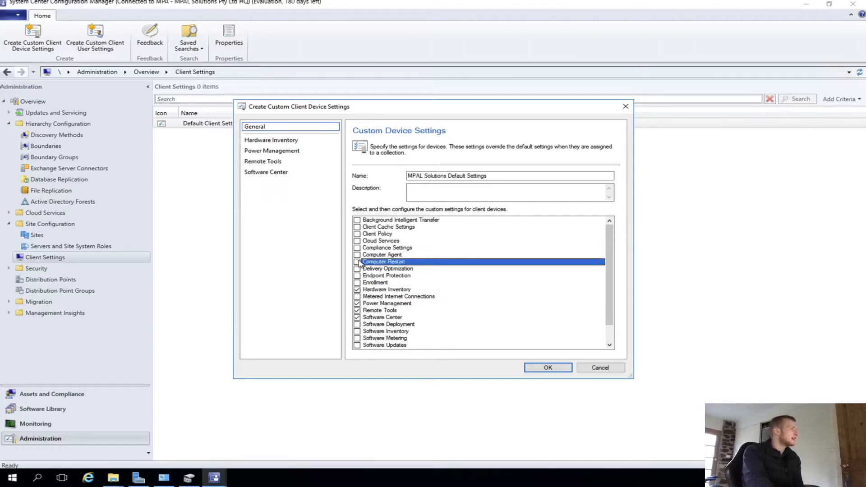
click(357, 261)
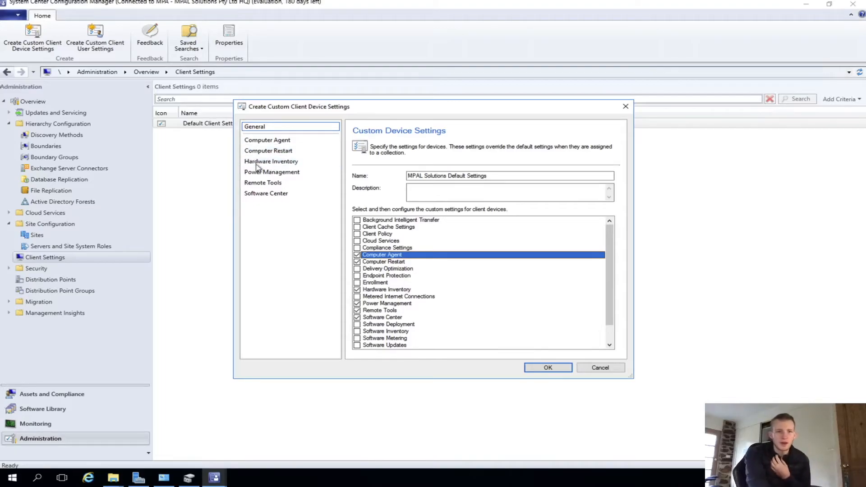
- On the Computer Agent page, set the reminder interval for deadlines less than 1 hour to 25 minutes
click(260, 142)
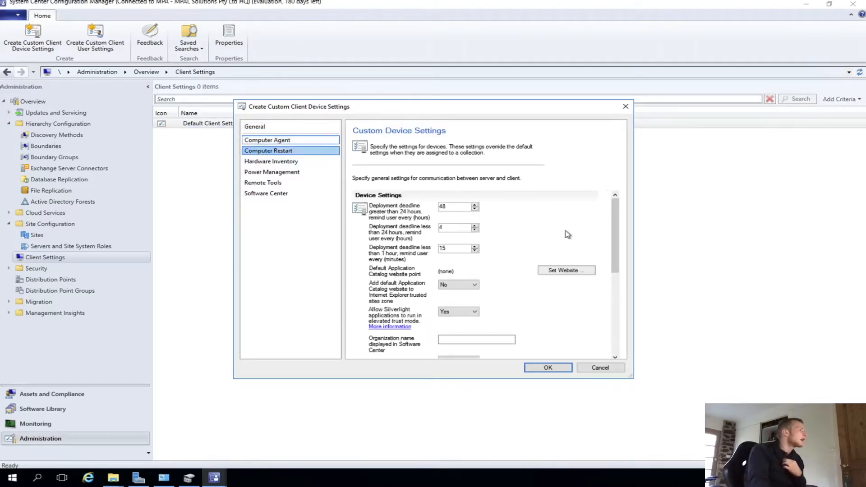
scroll(496, 322, down, 2)
scroll(445, 228, up, 2)
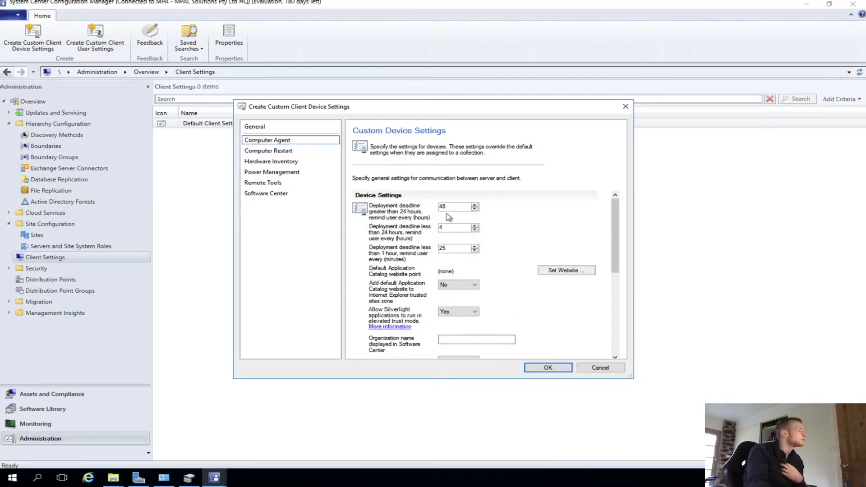
drag(460, 205, 371, 197)
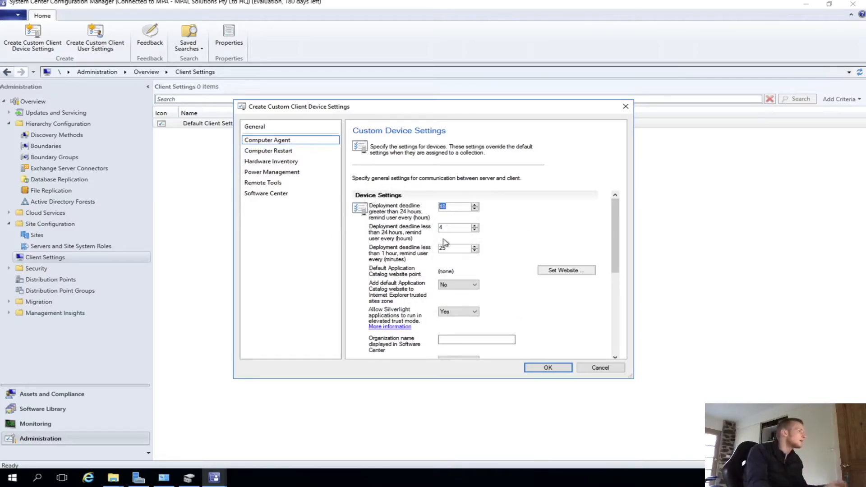
- Set the Computer Agent PowerShell execution policy to Bypass
drag(615, 222, 592, 271)
click(472, 337)
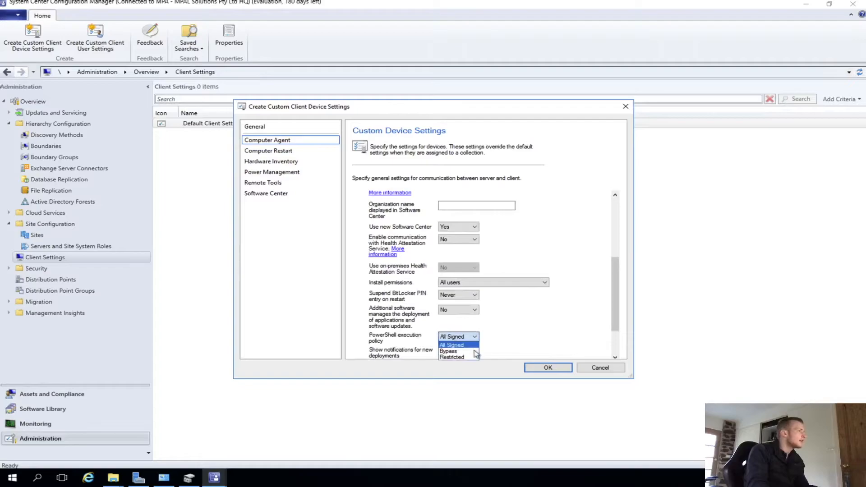
click(474, 352)
- Enter MPAL Solutions Pty Ltd as the organization name displayed in Software Center
drag(613, 309, 612, 333)
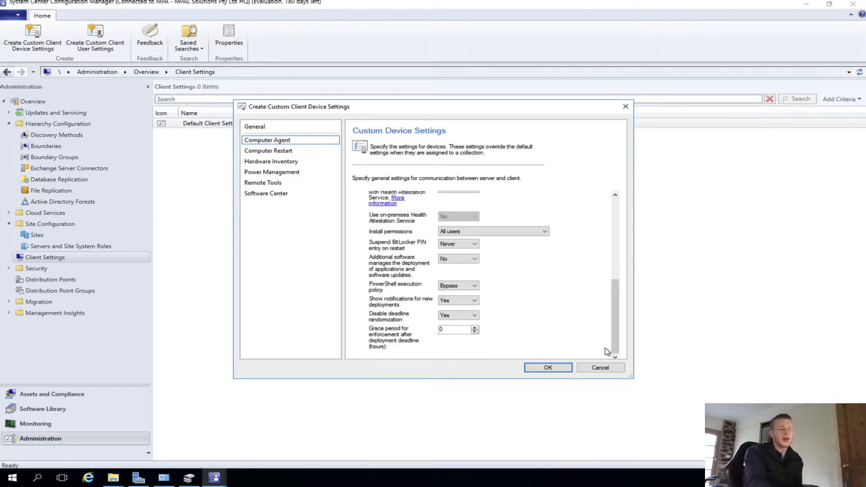
drag(632, 375, 740, 433)
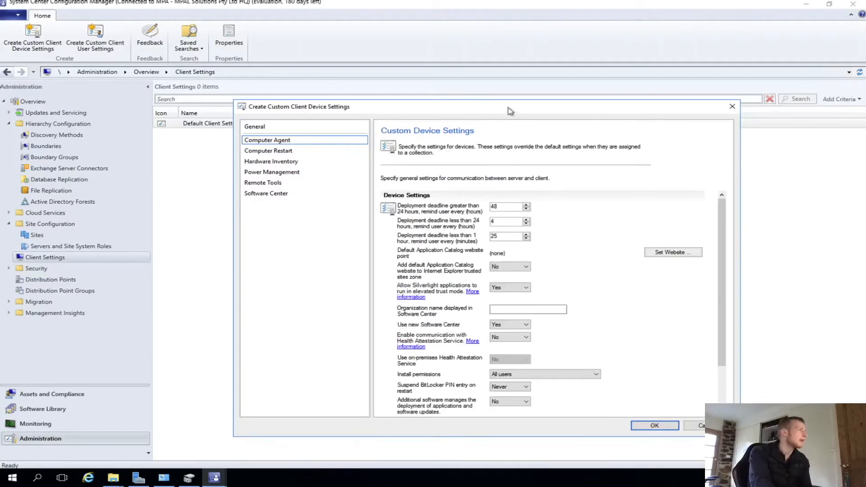
drag(482, 114, 462, 72)
click(491, 268)
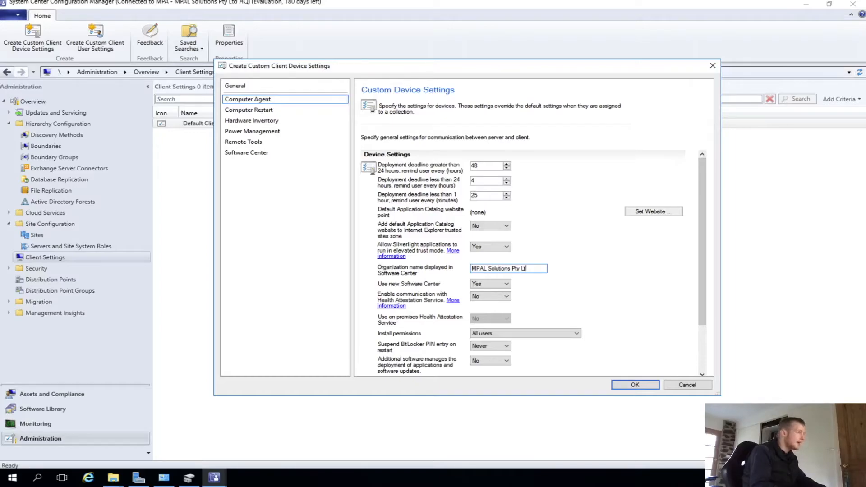
- Review the Computer Restart settings and set the hardware inventory schedule to run every 30 minutes
click(254, 109)
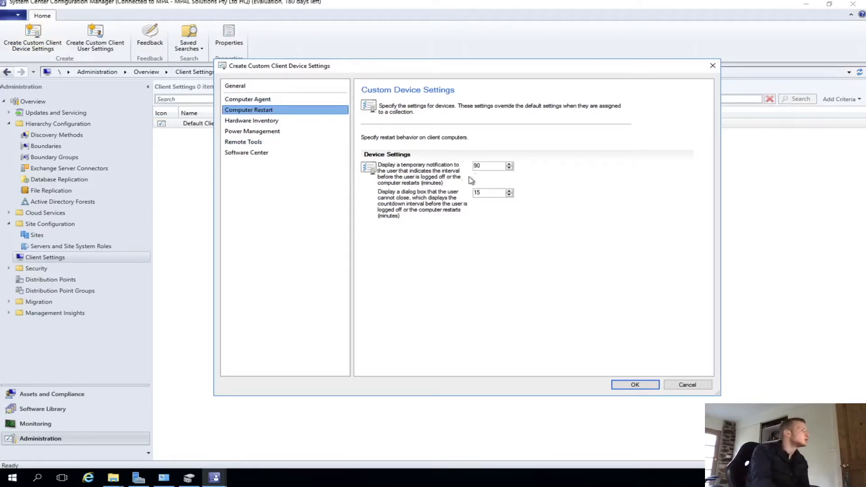
click(246, 120)
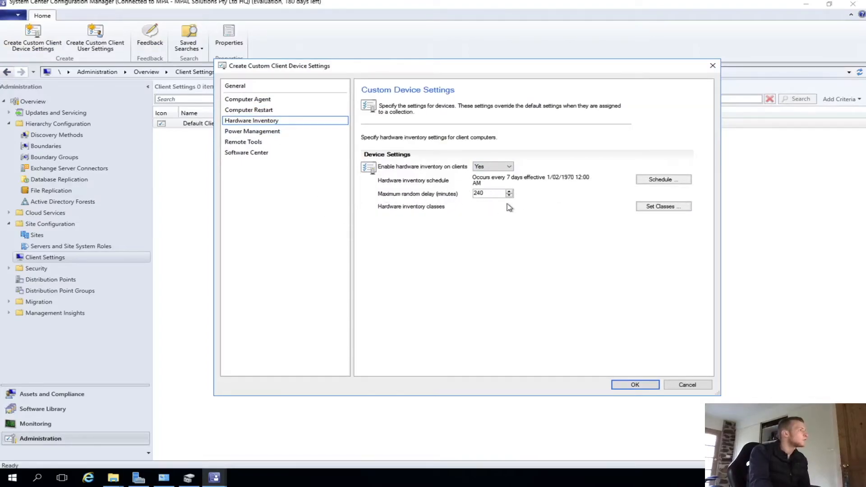
click(664, 181)
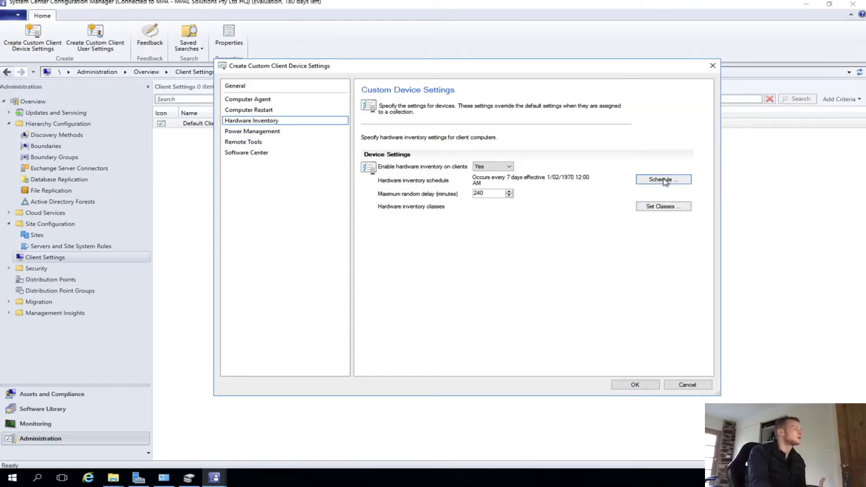
click(497, 224)
click(489, 233)
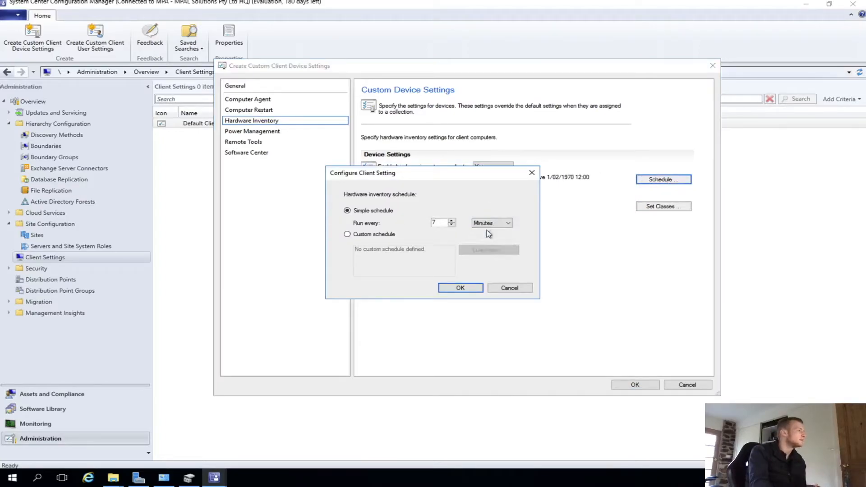
key(BackSpace)
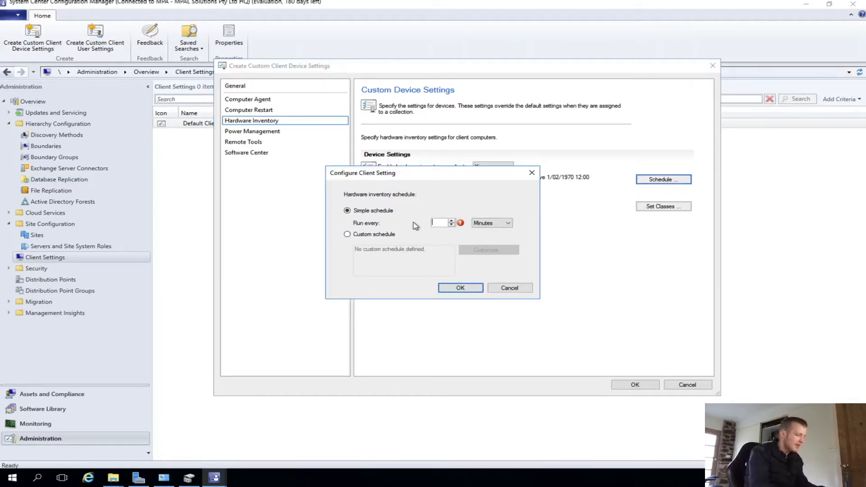
text(30)
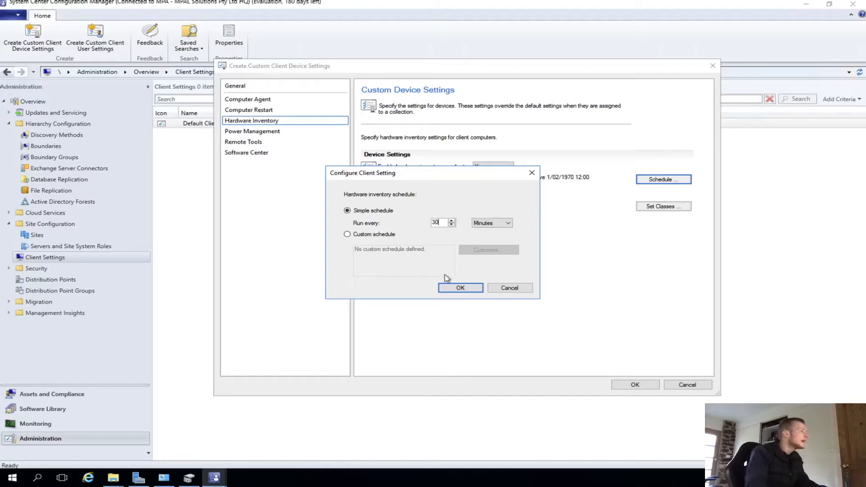
click(459, 291)
- Enable Remote Control on client computers with the Domain, Private and Public firewall exception profiles
click(243, 130)
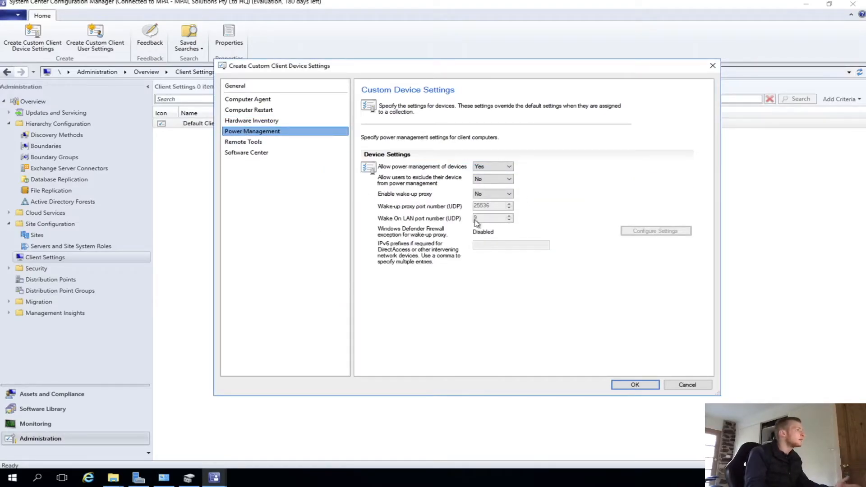
click(249, 142)
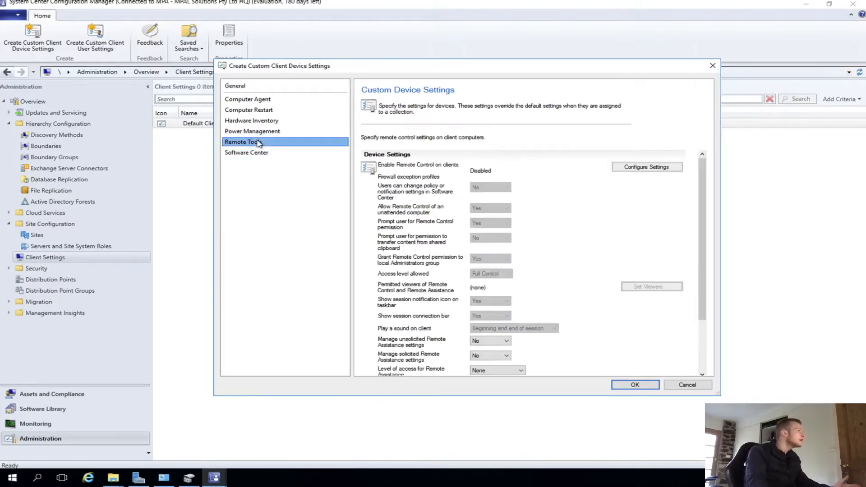
click(640, 168)
click(391, 142)
click(331, 214)
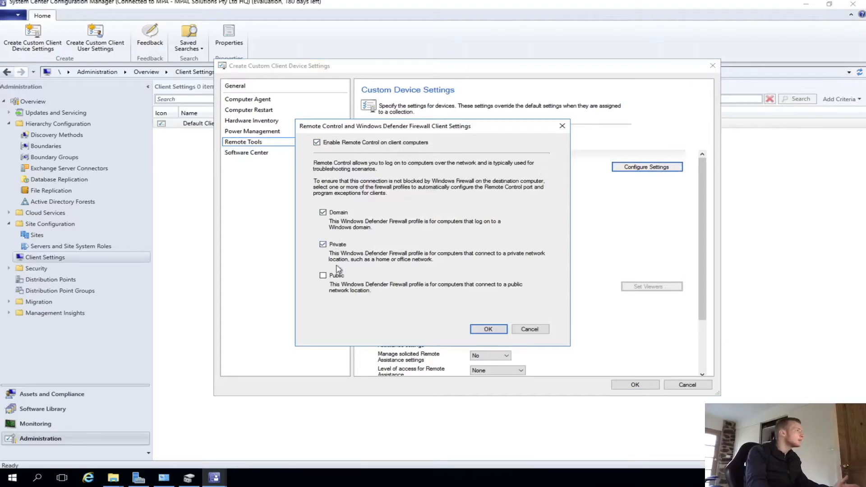
click(488, 328)
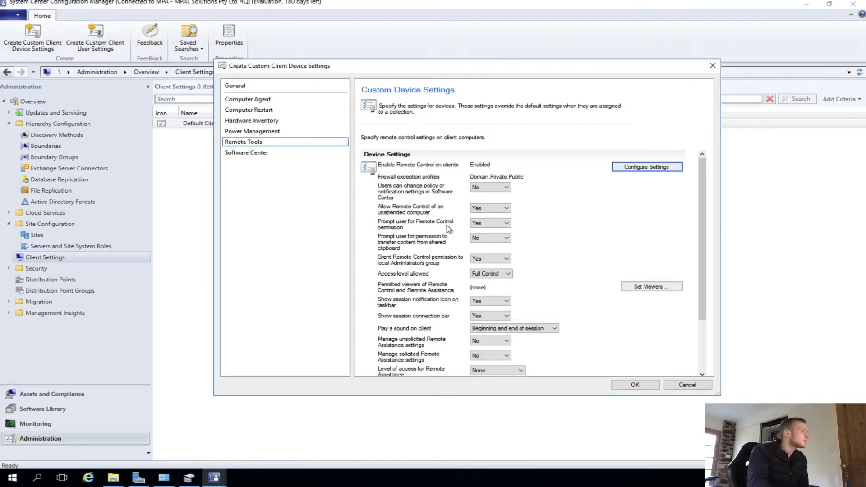
- Set prompting the user for Remote Control permission to No
click(507, 222)
click(505, 235)
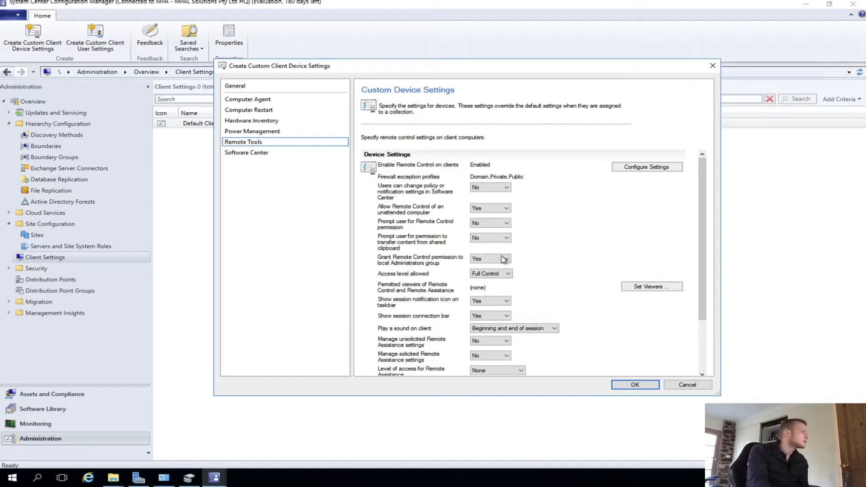
scroll(505, 269, down, 5)
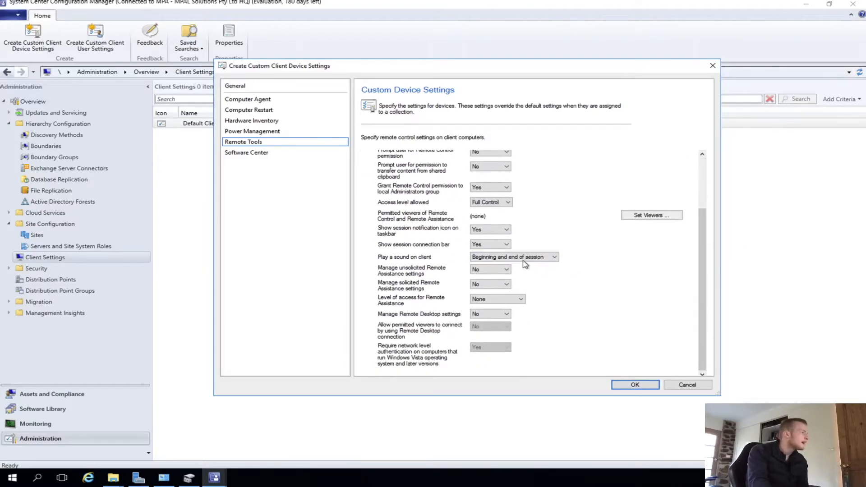
- Enable the Software Center company information settings and set the company name to MPAL Solutions Pty Ltd
click(257, 152)
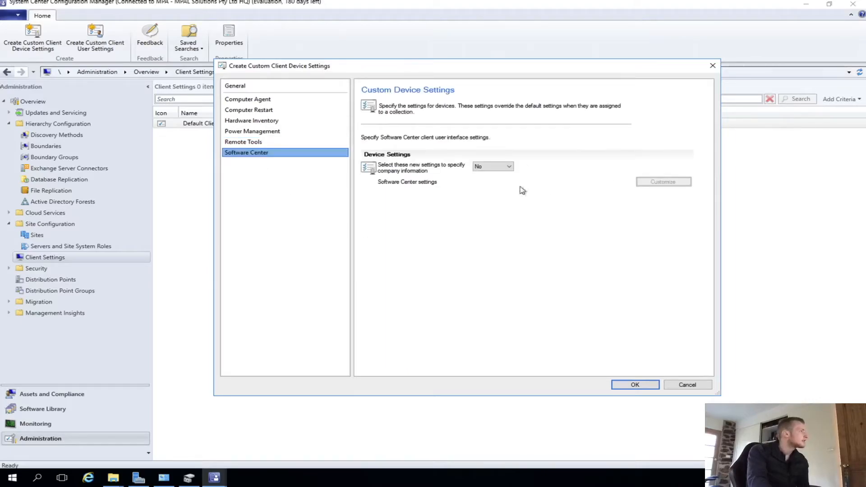
click(492, 167)
click(485, 181)
click(662, 182)
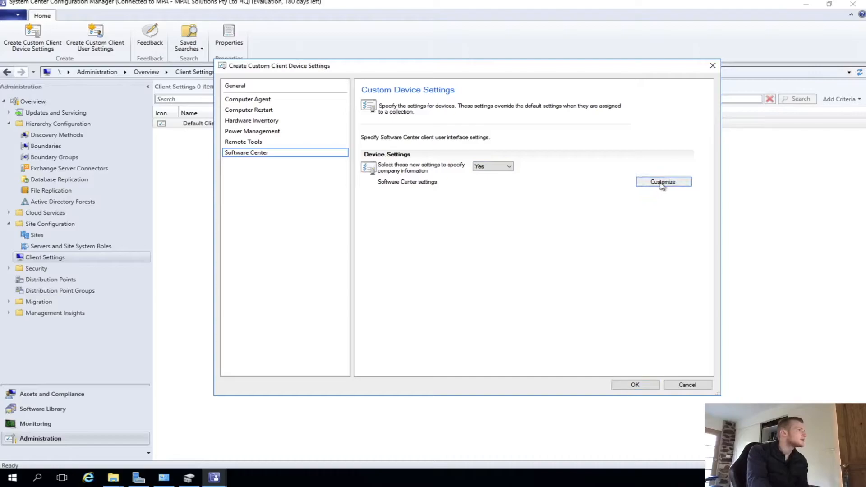
drag(419, 101, 583, 109)
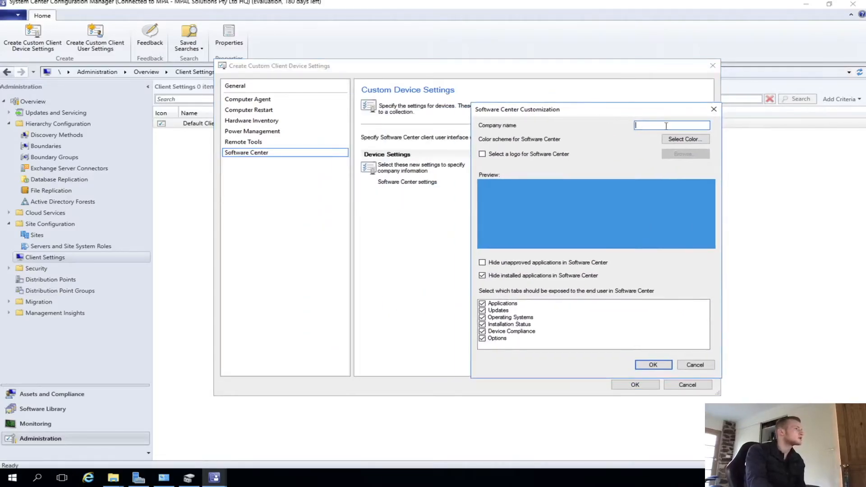
text(MPAL Solutions Pty Ltd)
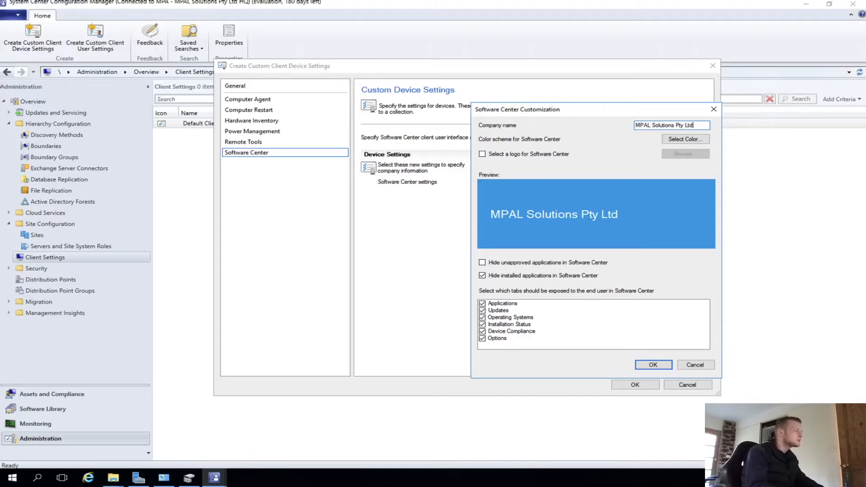
click(700, 140)
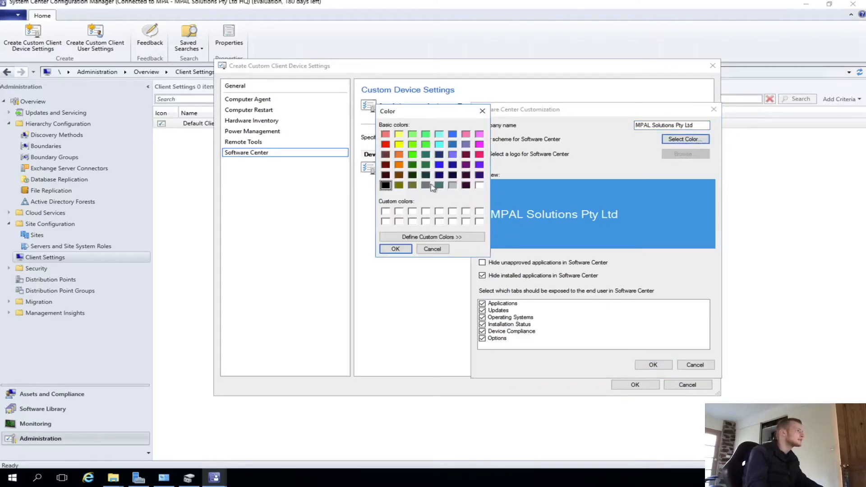
click(432, 249)
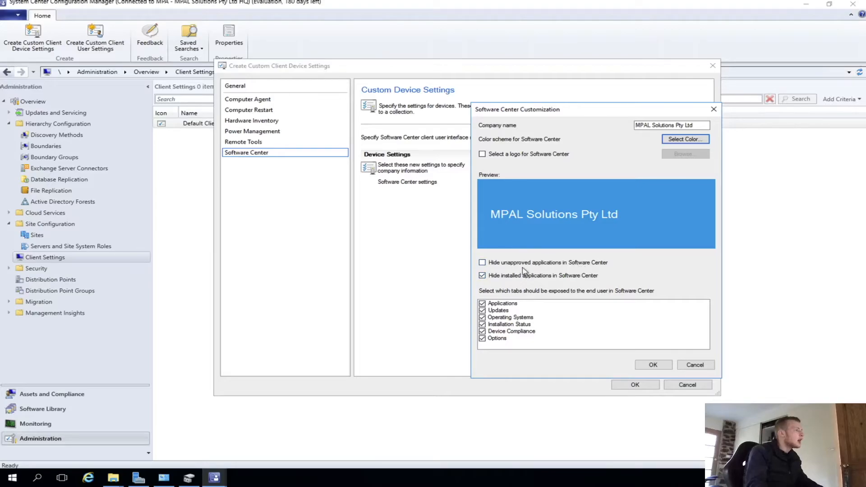
- Choose MPAL-Solutions-LOGO_SCCM from \\MPAL-Server\MPAL-Solutions\2019_Logo as the Software Center logo and save the custom device settings
click(495, 154)
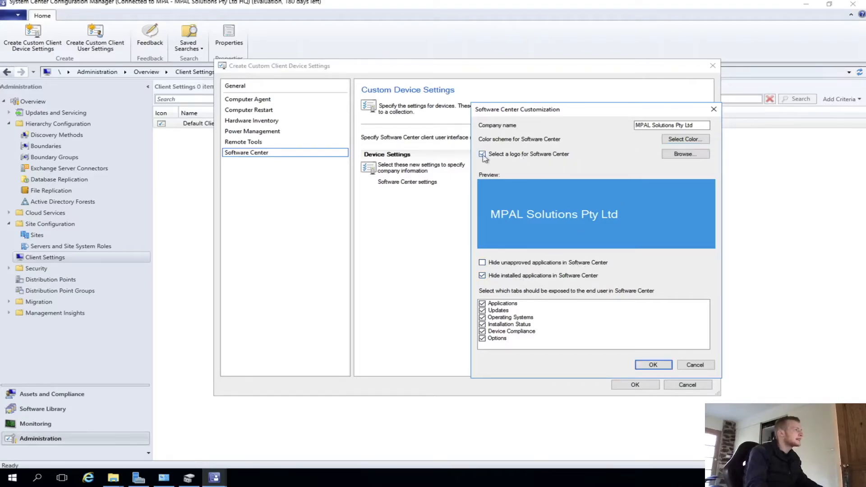
click(688, 155)
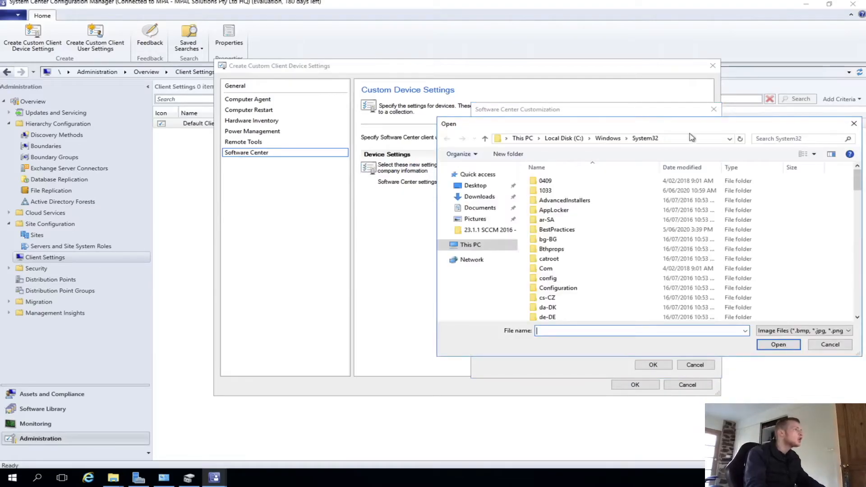
click(690, 138)
text(\MPAL-F)
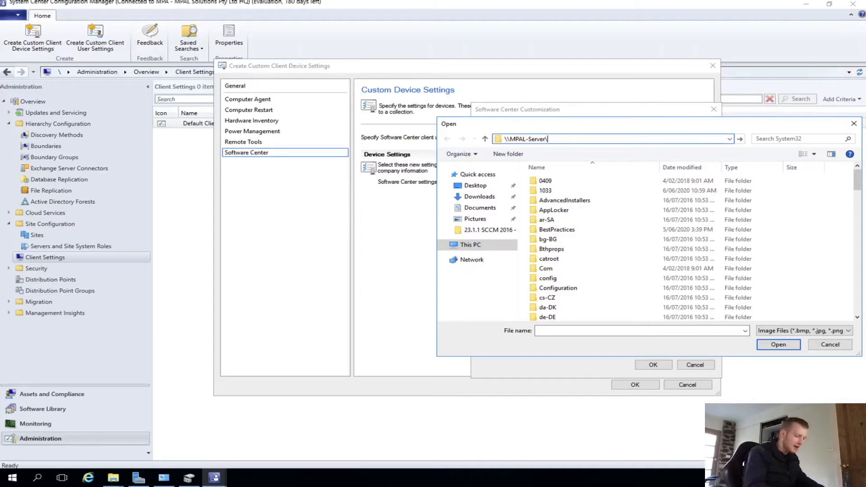
text(erver\)
key(Return)
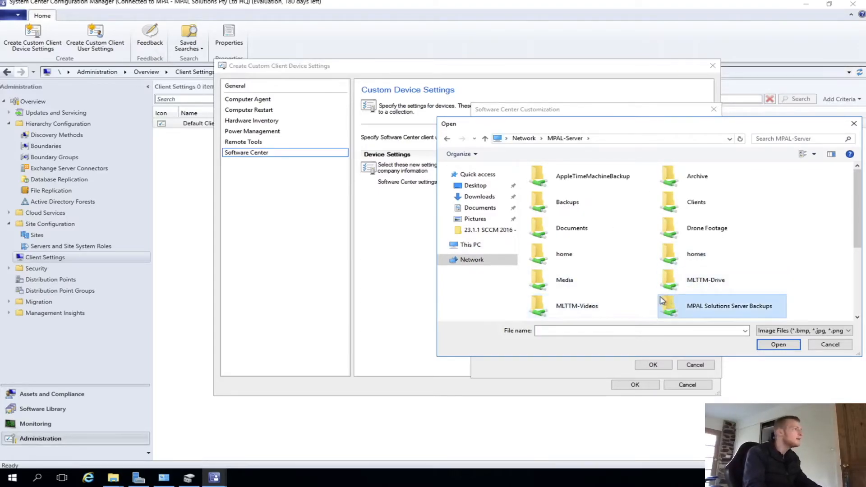
scroll(665, 301, down, 3)
double_click(572, 203)
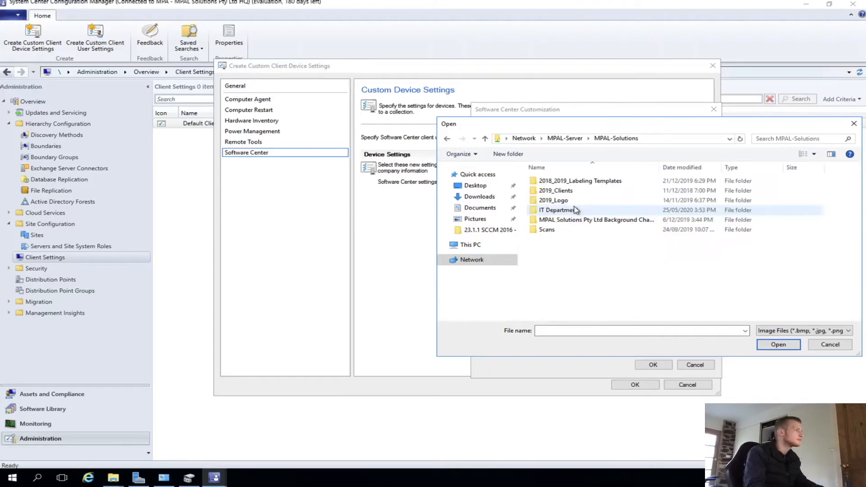
double_click(569, 200)
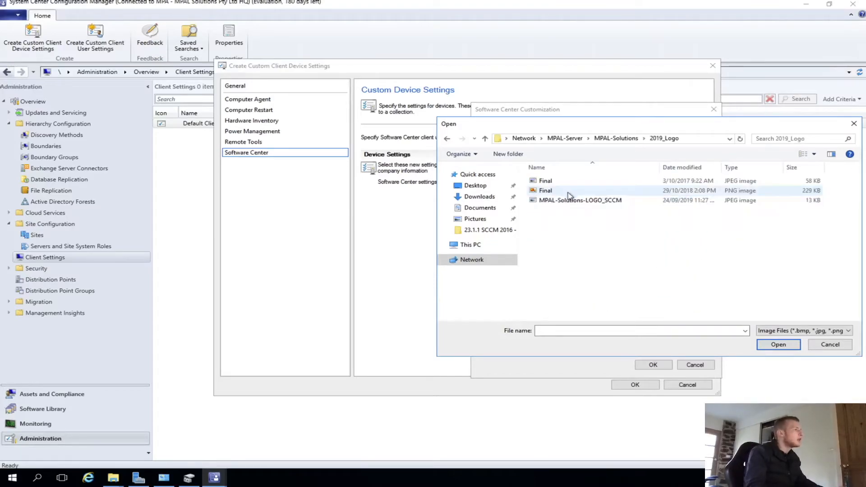
double_click(571, 201)
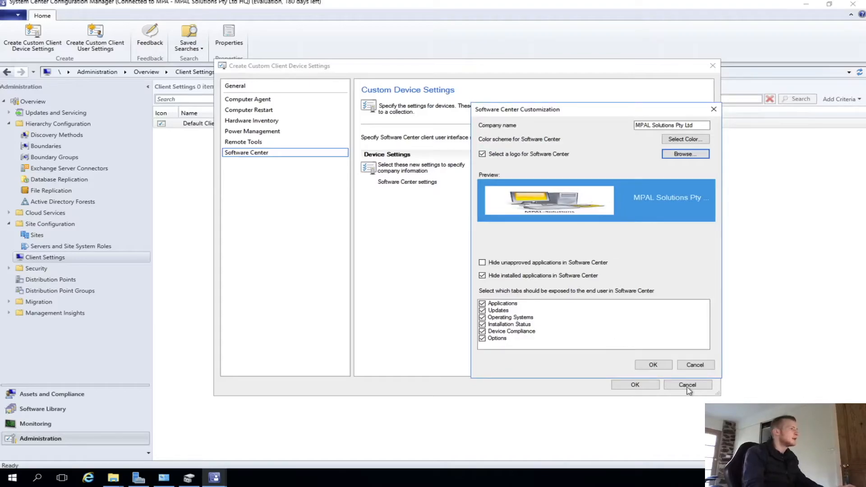
click(653, 364)
click(637, 384)
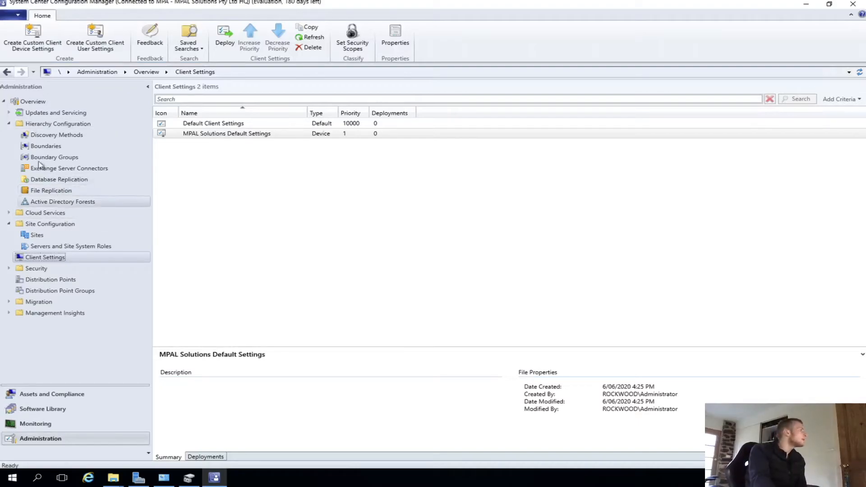
- Open the Devices list under Assets and Compliance
click(50, 395)
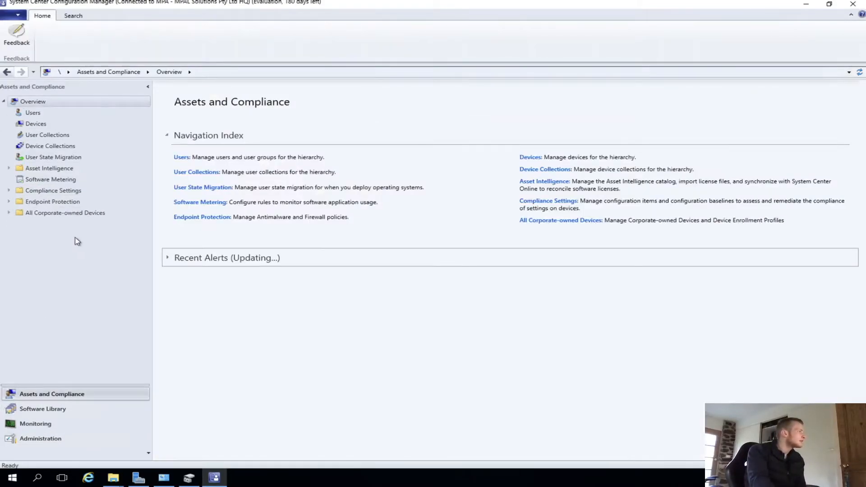
click(54, 128)
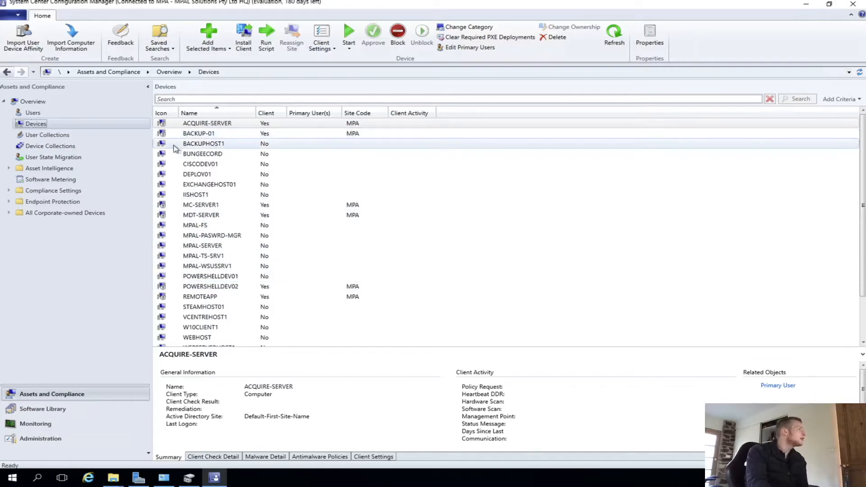
- Browse the device list, selecting several devices to view their client details
click(161, 125)
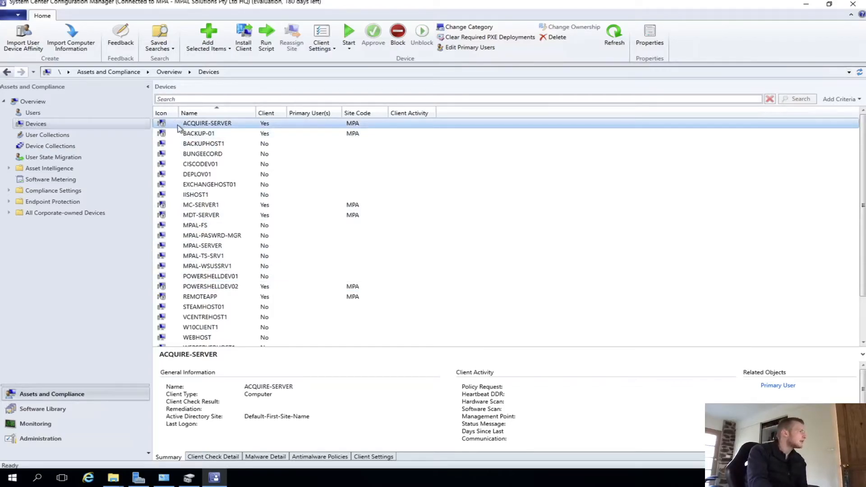
right_click(173, 126)
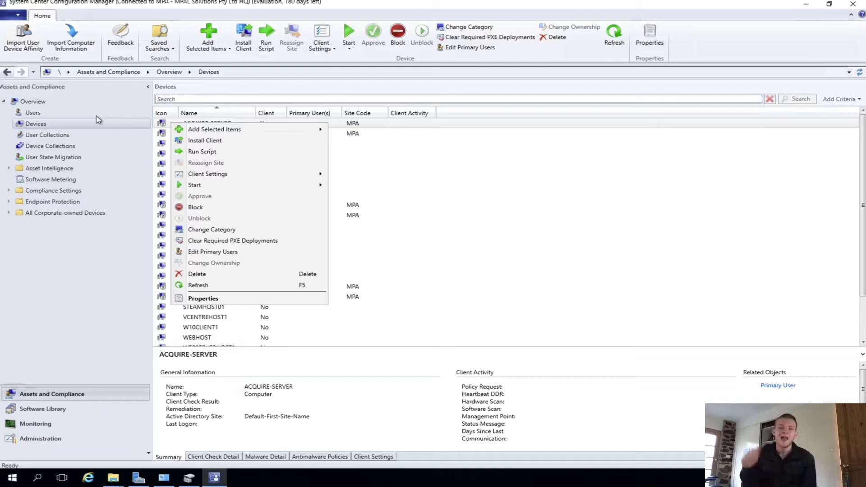
click(517, 156)
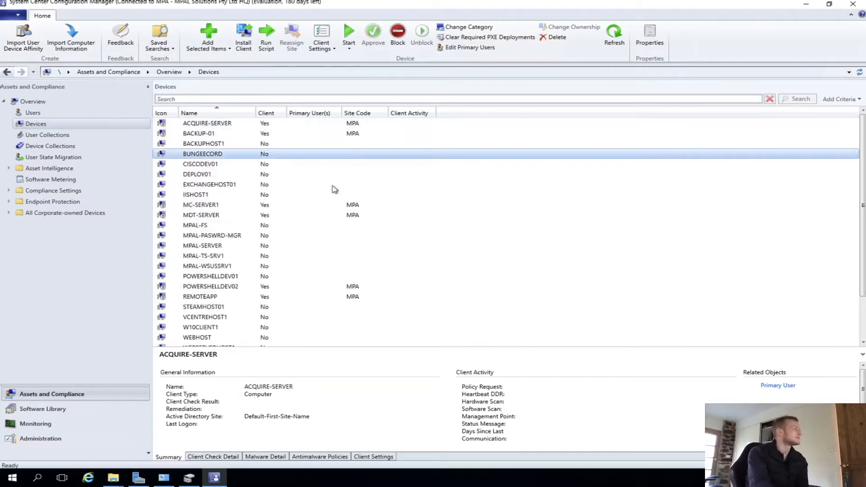
scroll(284, 228, down, 2)
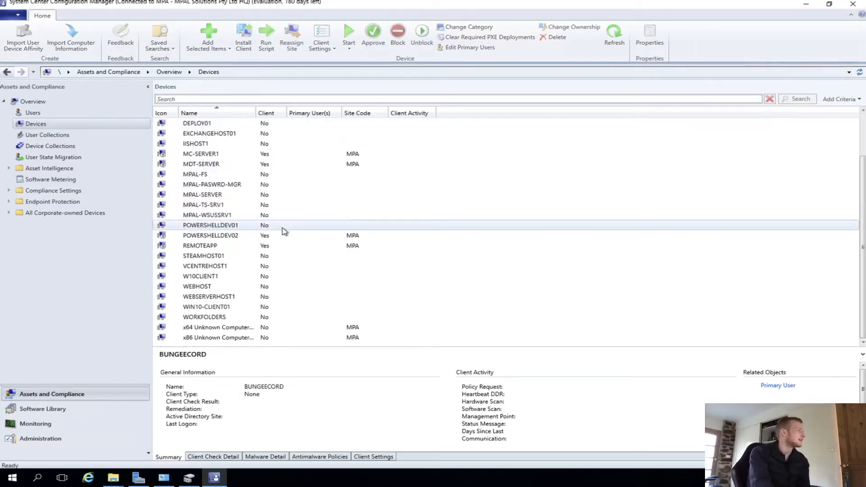
click(216, 246)
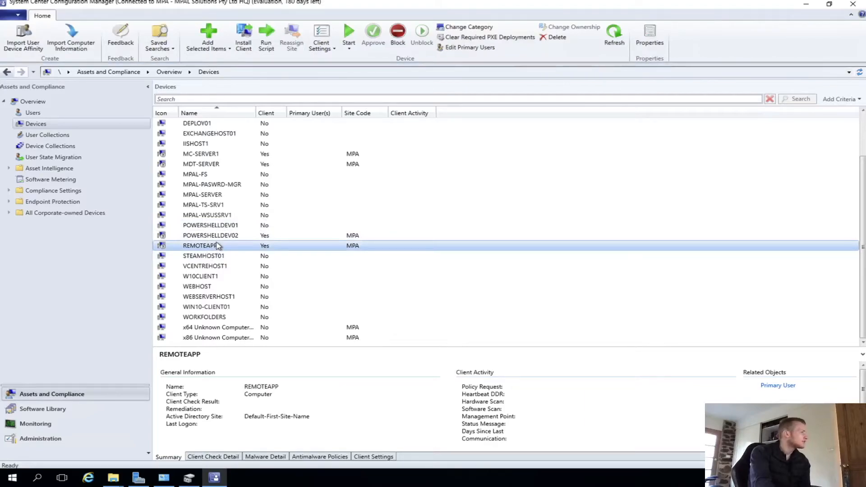
click(201, 226)
scroll(198, 243, up, 1)
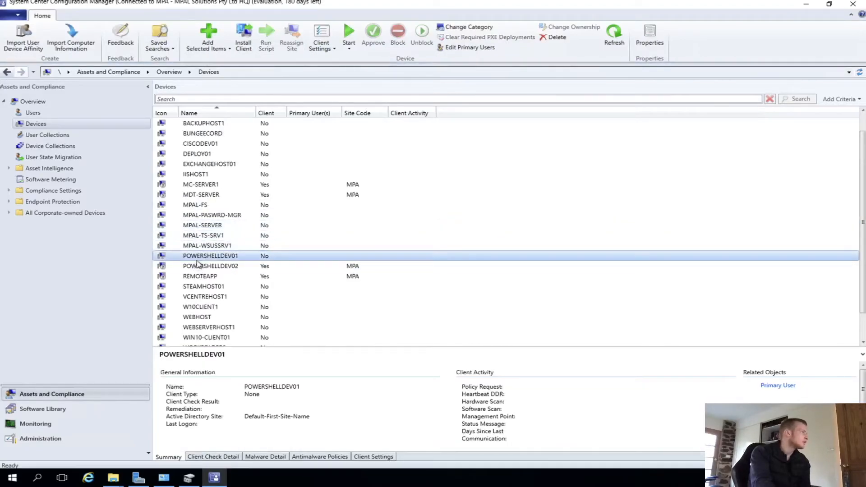
- Push-install the client to POWERSHELLDEV02, always installing, uninstalling the existing client first, and installing from site MPA-MPAL Solutions Pty Ltd HQ
right_click(225, 265)
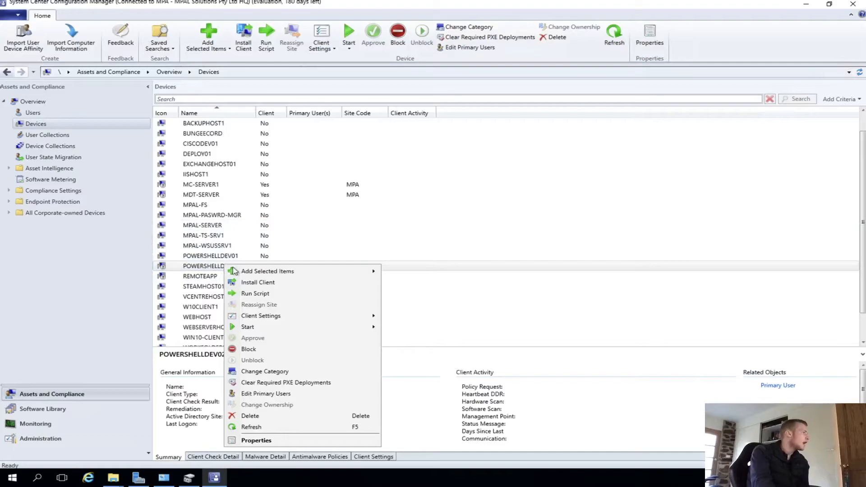
click(311, 283)
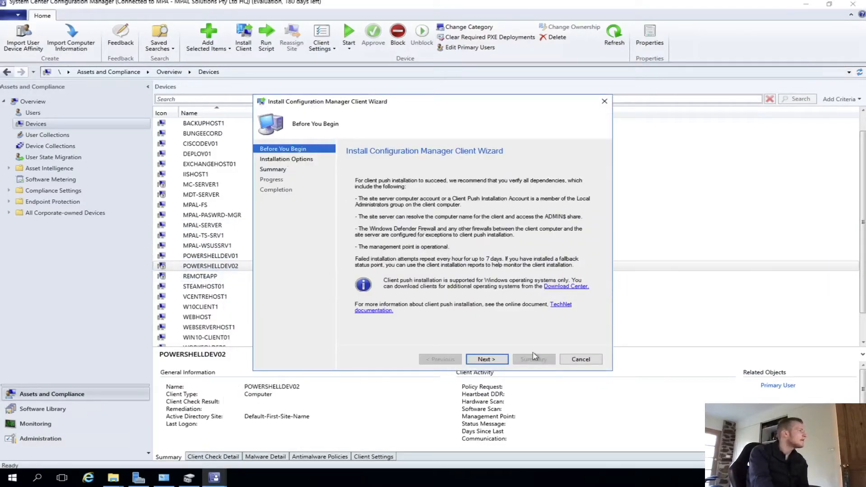
click(491, 358)
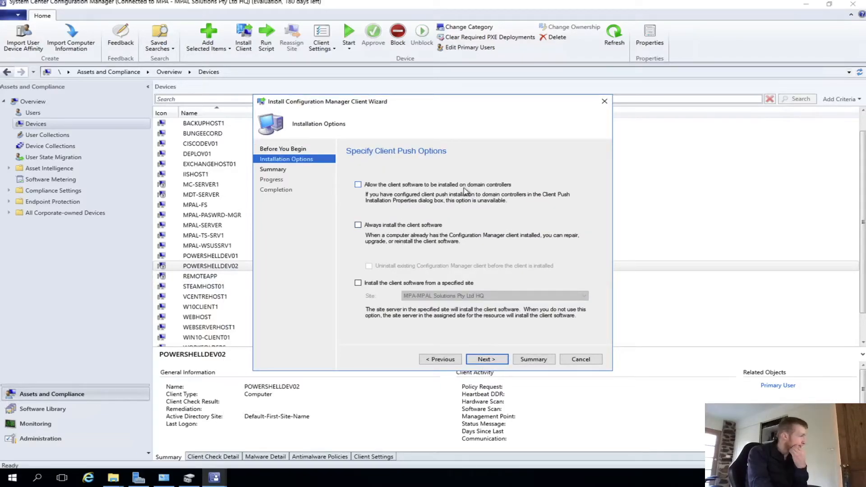
click(377, 226)
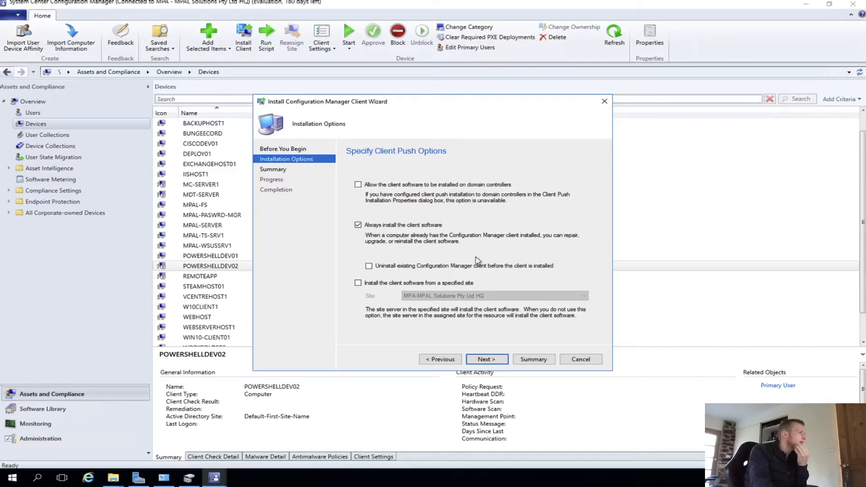
click(416, 268)
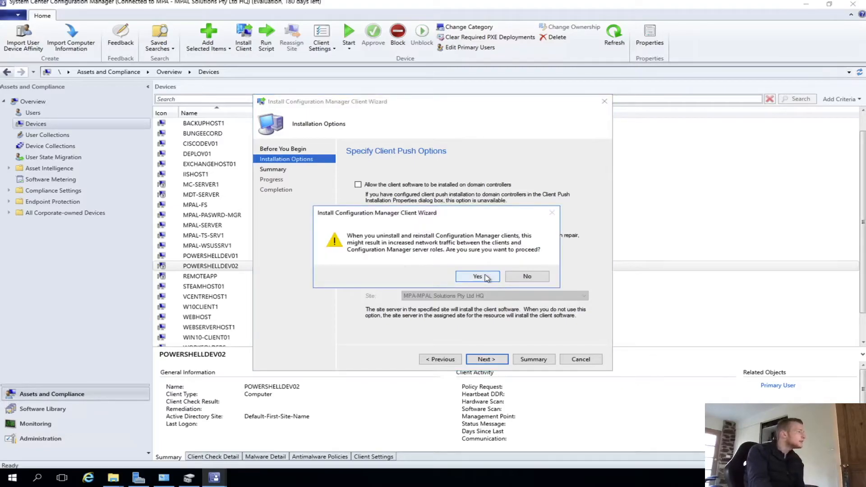
click(486, 278)
click(400, 284)
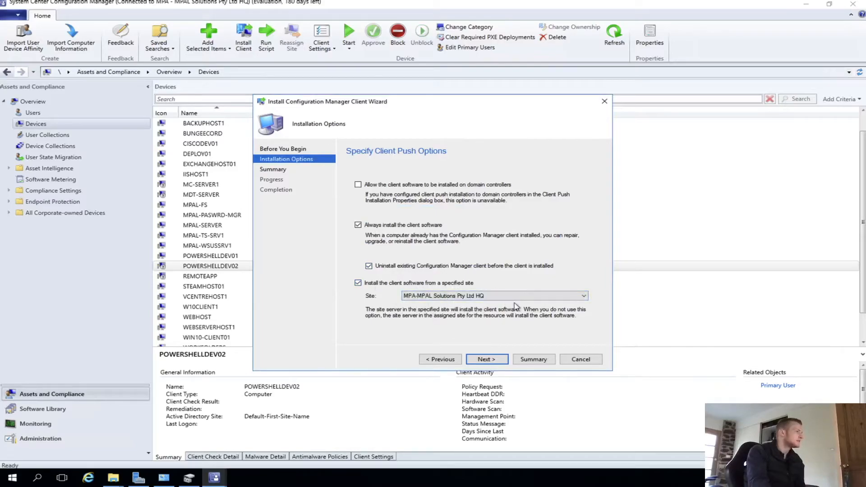
click(488, 360)
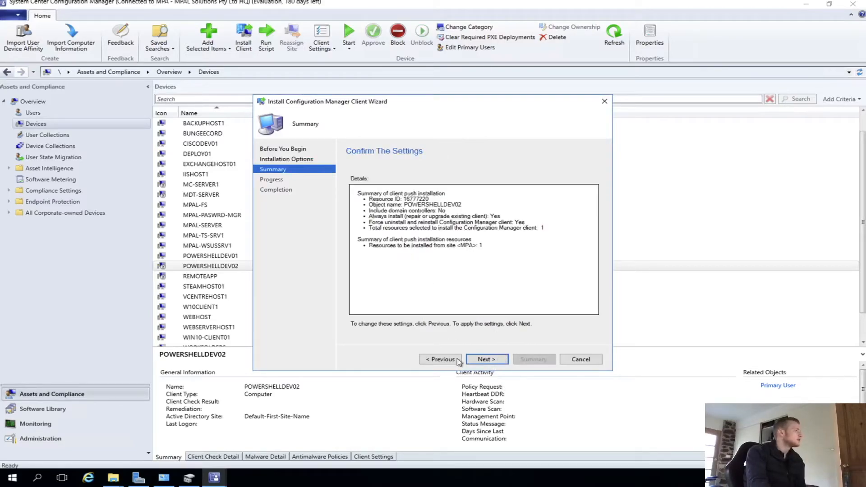
click(483, 359)
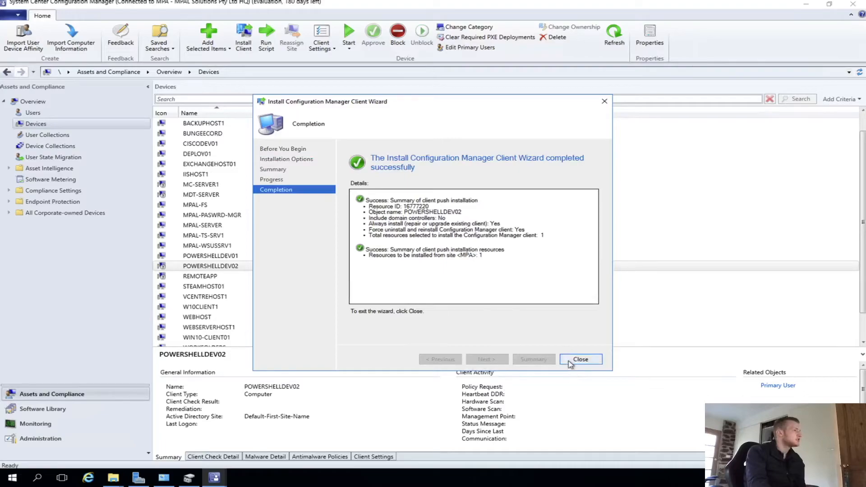
click(579, 360)
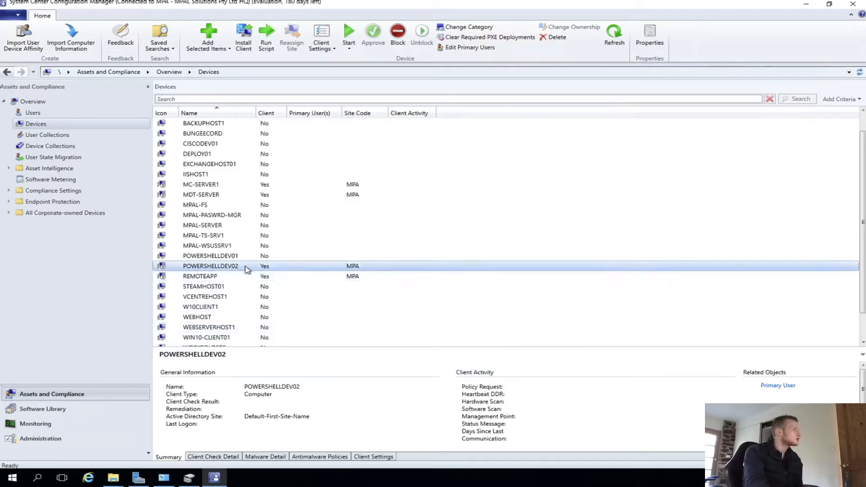
- Open the ccmsetup Logs folder on the \\powershelldev02\Admin$ share
key(super+r)
text(\)
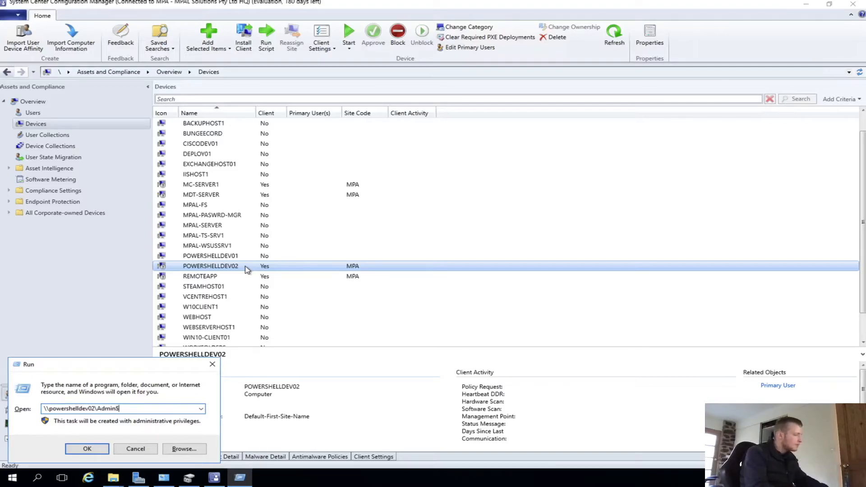
key(Return)
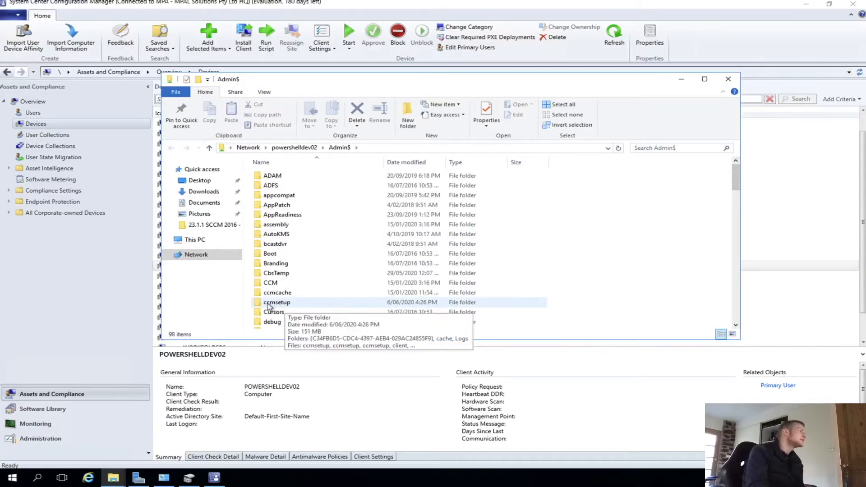
double_click(288, 305)
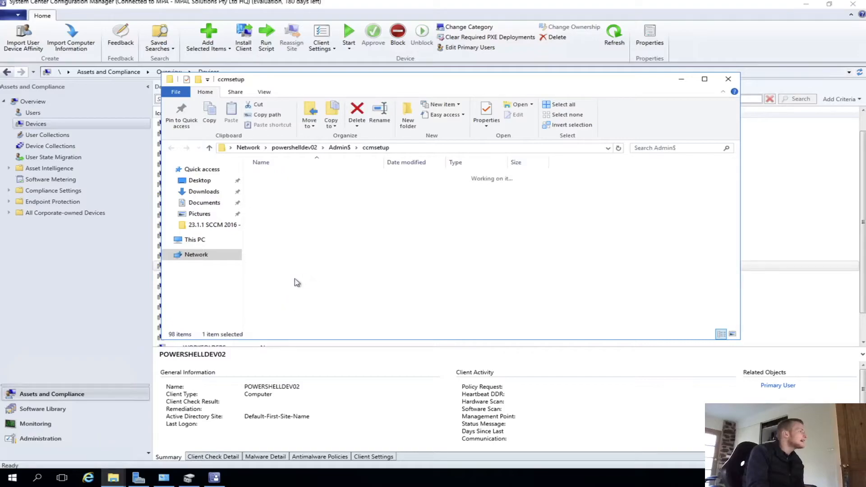
double_click(275, 197)
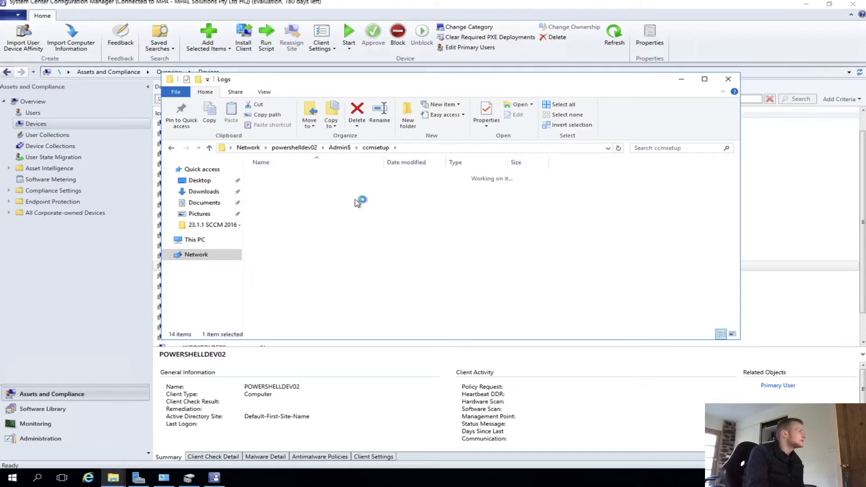
- Examine the ccmsetup folder and its Logs folder, sorting the files by date modified
drag(408, 328, 408, 165)
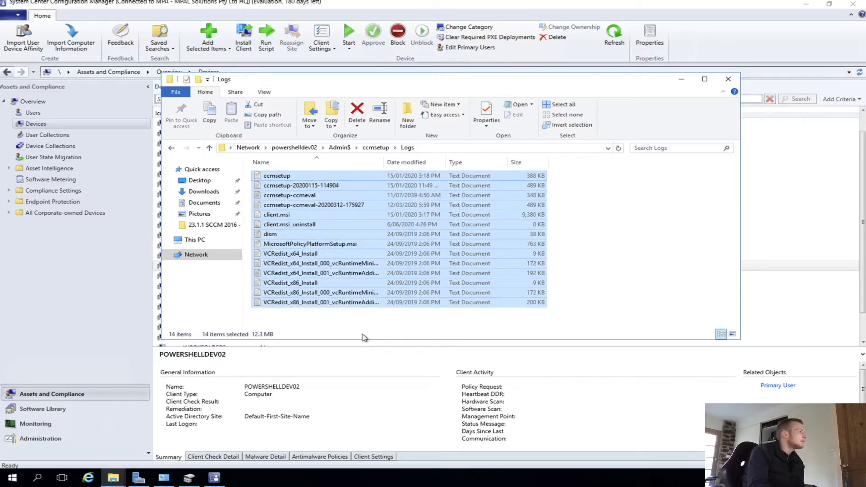
click(299, 176)
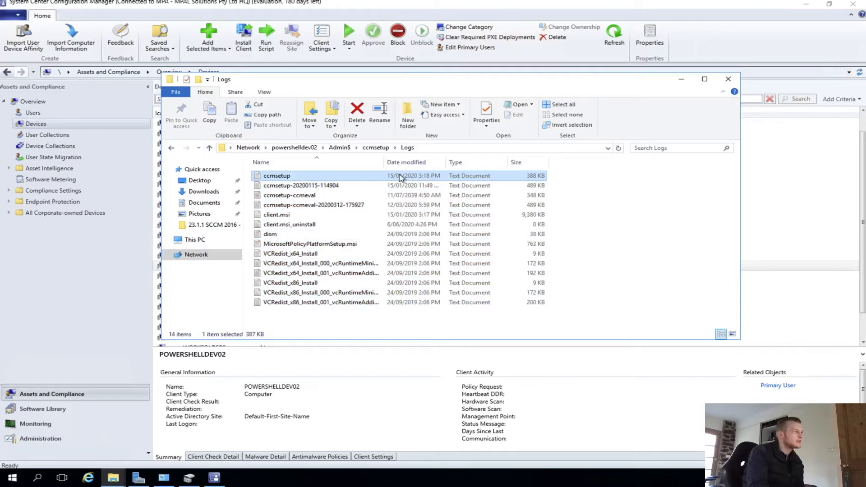
click(374, 147)
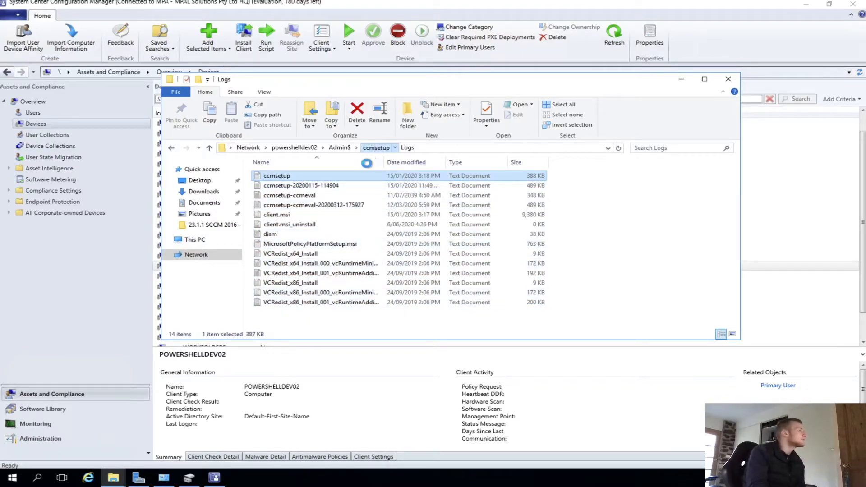
click(408, 162)
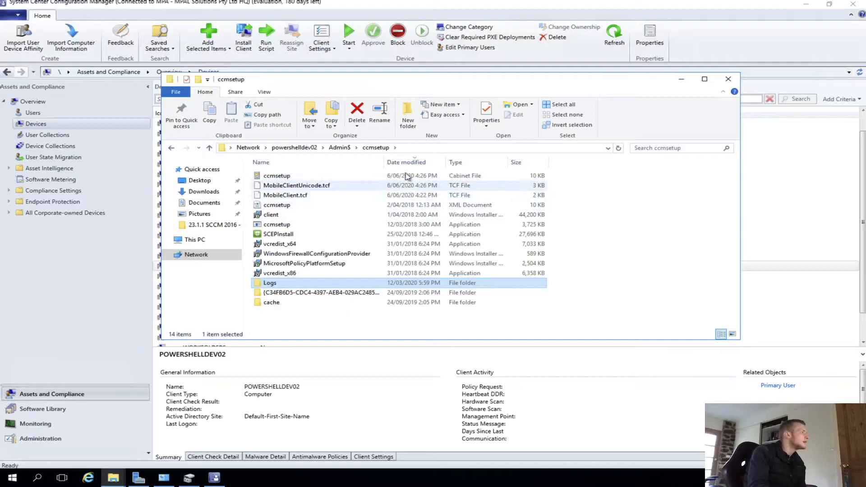
click(298, 163)
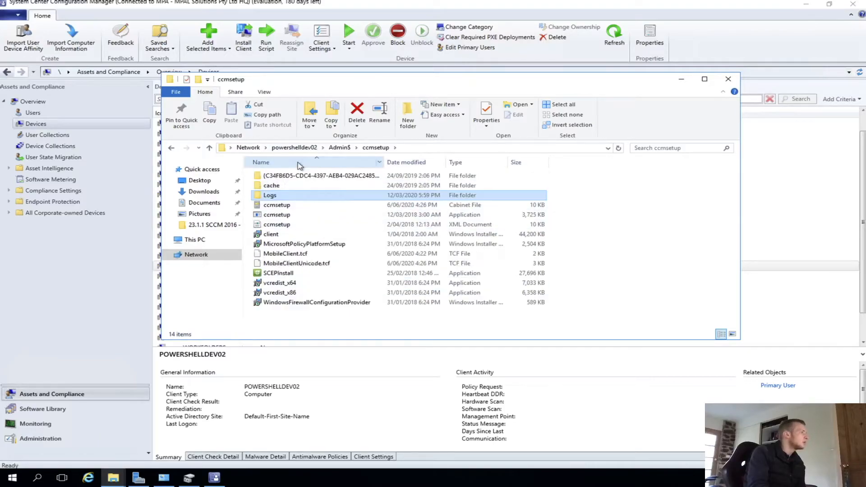
double_click(338, 196)
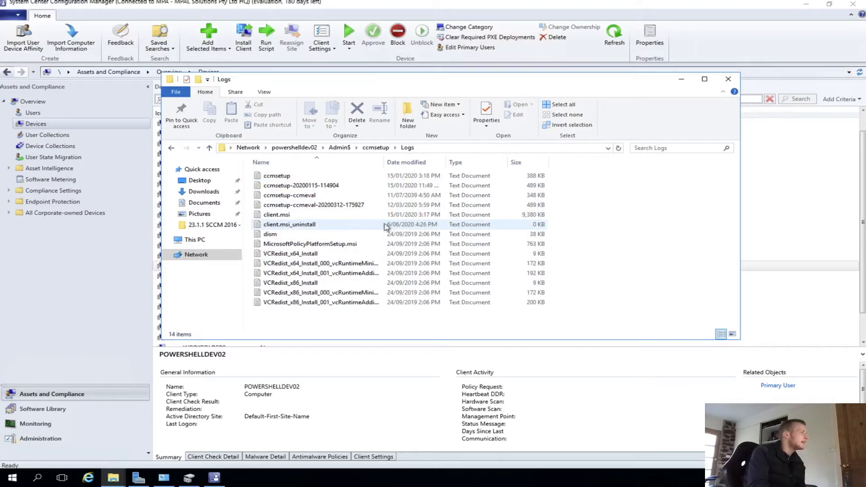
click(401, 162)
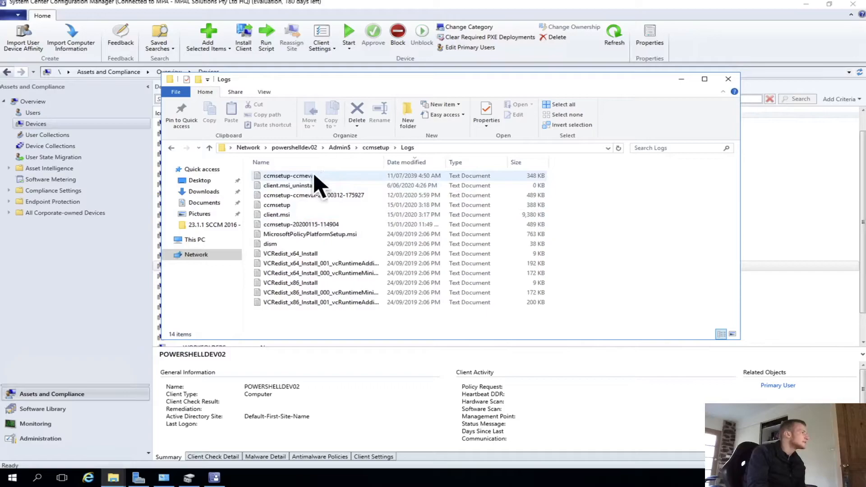
click(376, 147)
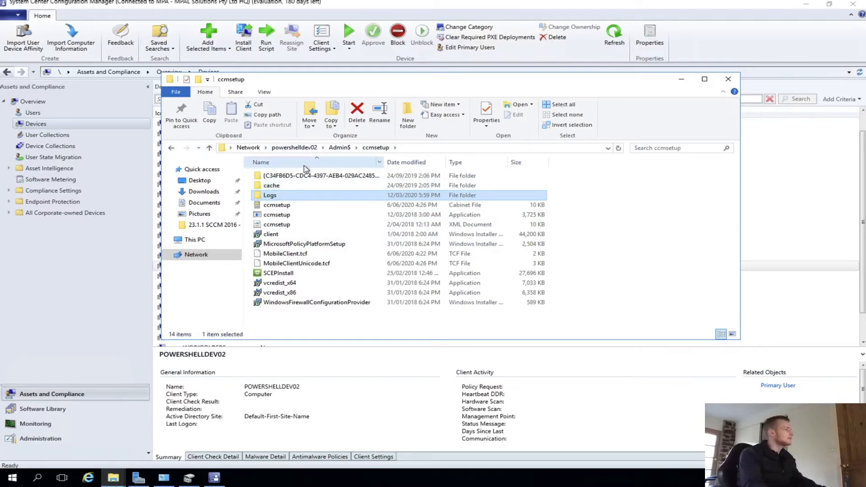
key(super+e)
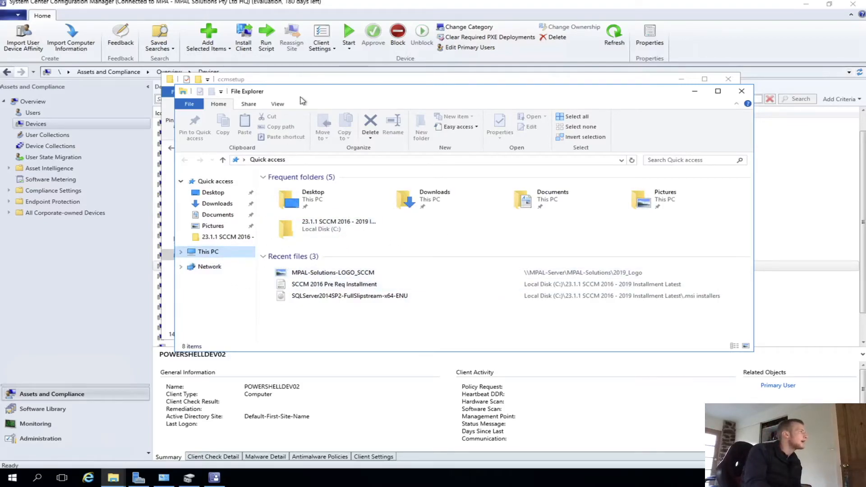
drag(299, 96, 401, 147)
click(382, 90)
- Browse the CCM folder on the Admin$ share of POWERSHELLDEV02
click(333, 149)
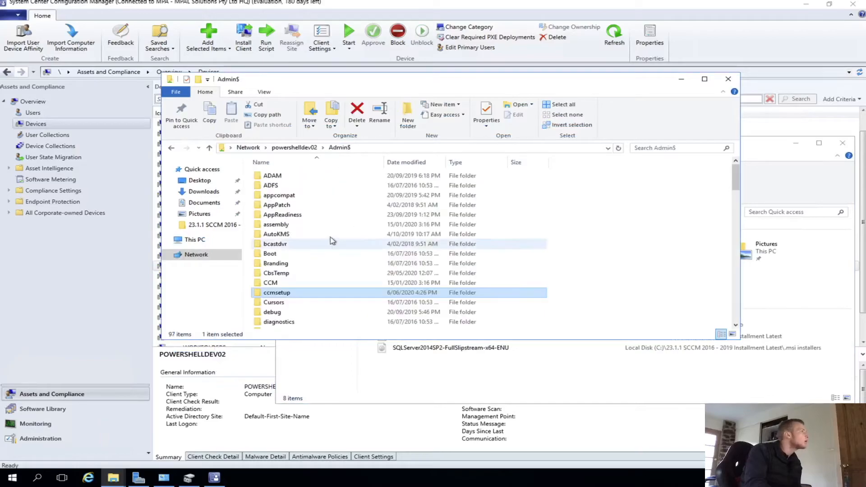
click(286, 283)
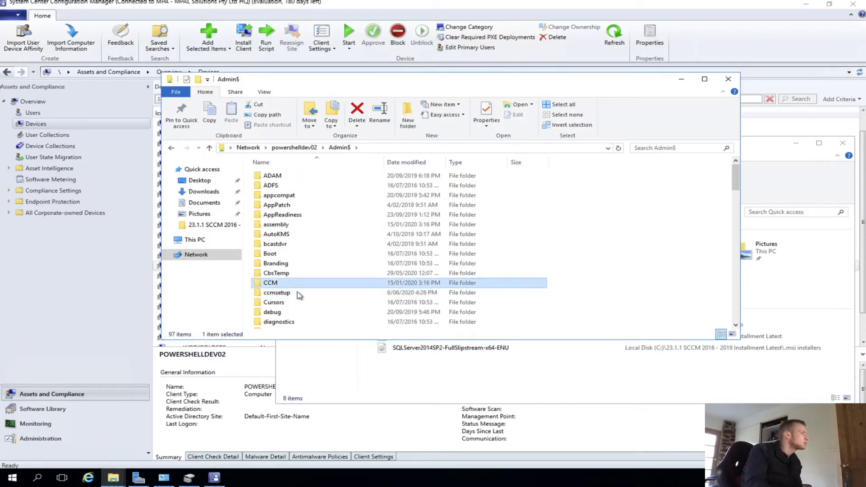
double_click(286, 282)
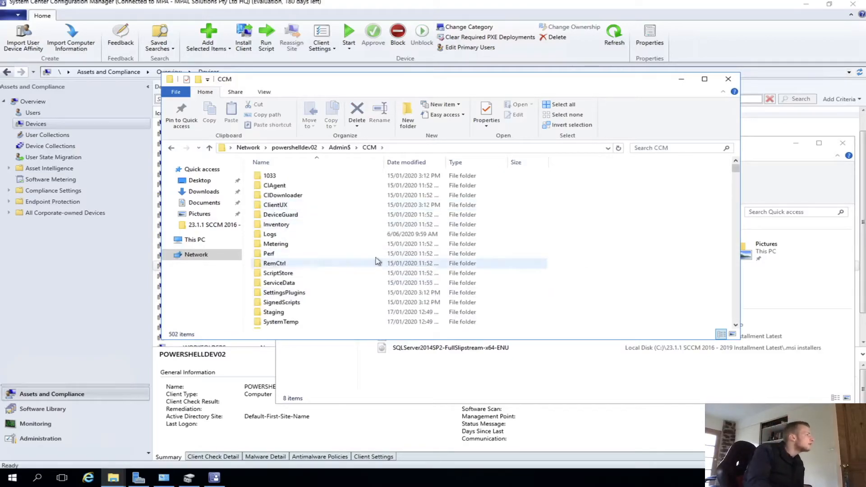
scroll(329, 268, down, 1)
scroll(291, 252, down, 8)
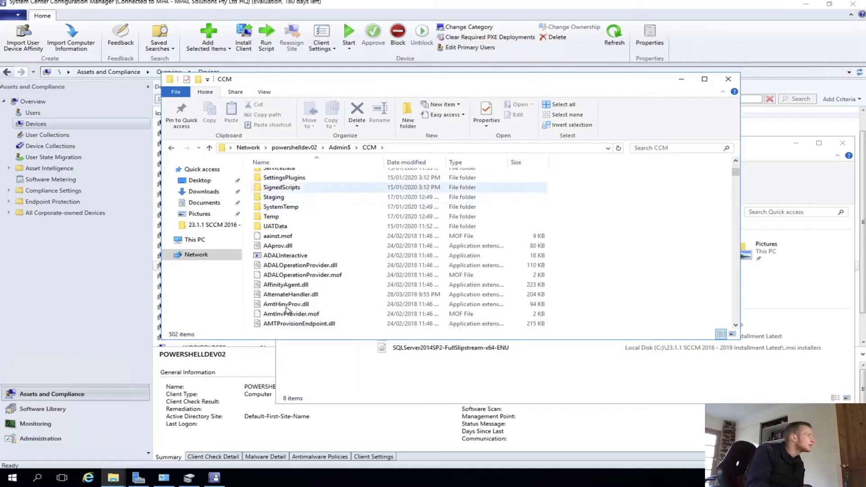
scroll(292, 250, down, 5)
scroll(296, 234, up, 10)
double_click(290, 186)
click(369, 148)
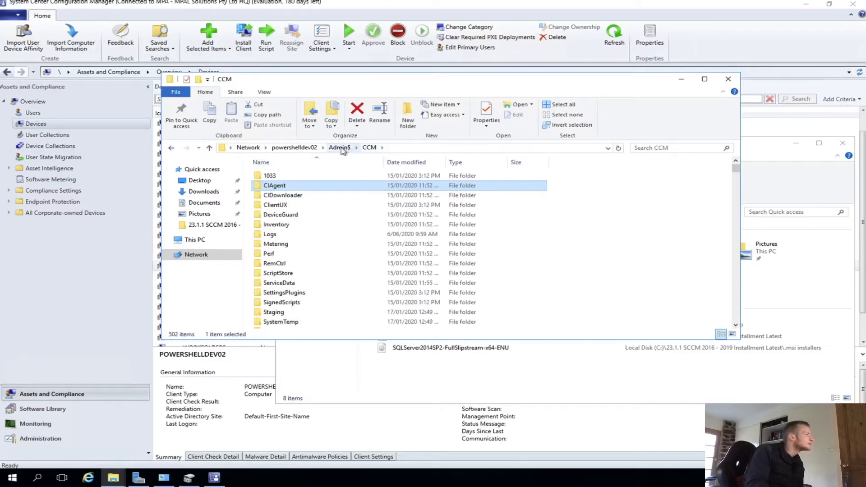
- Return to the ccmsetup Logs folder on the Admin$ share
click(340, 147)
double_click(296, 293)
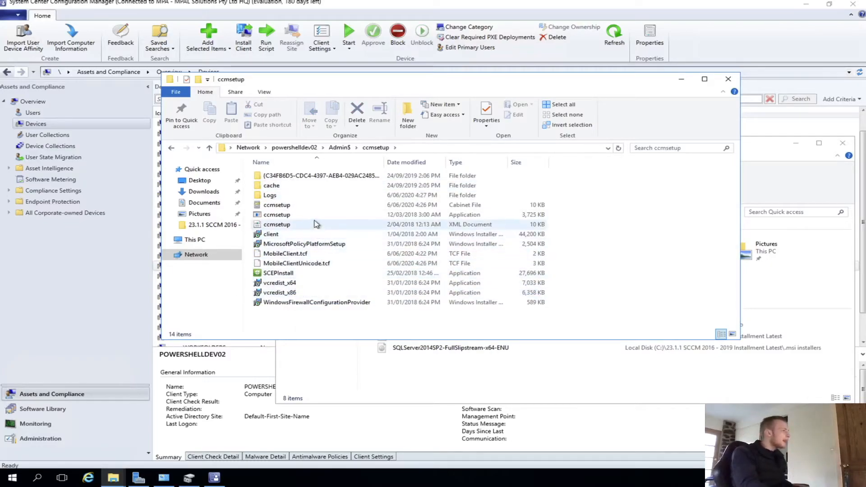
double_click(398, 197)
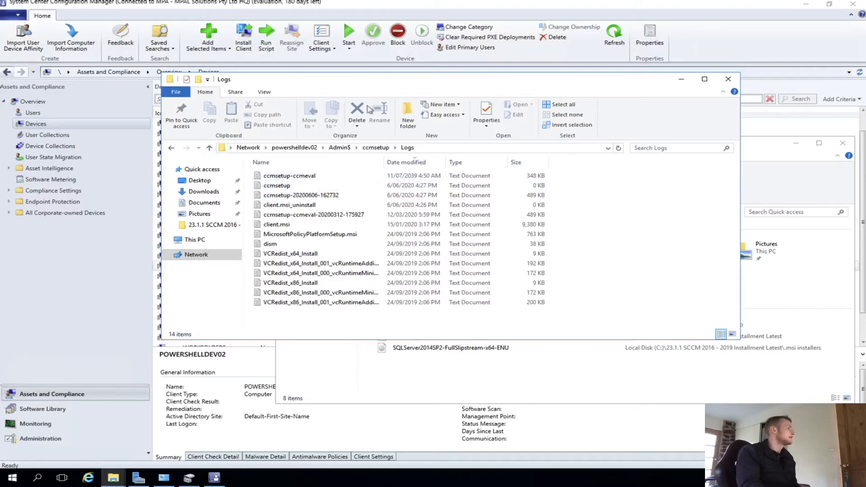
- Browse the site server's local C: drive folders, including SMS_DP$, SMSPKG and SMSPKGSIG
key(super+e)
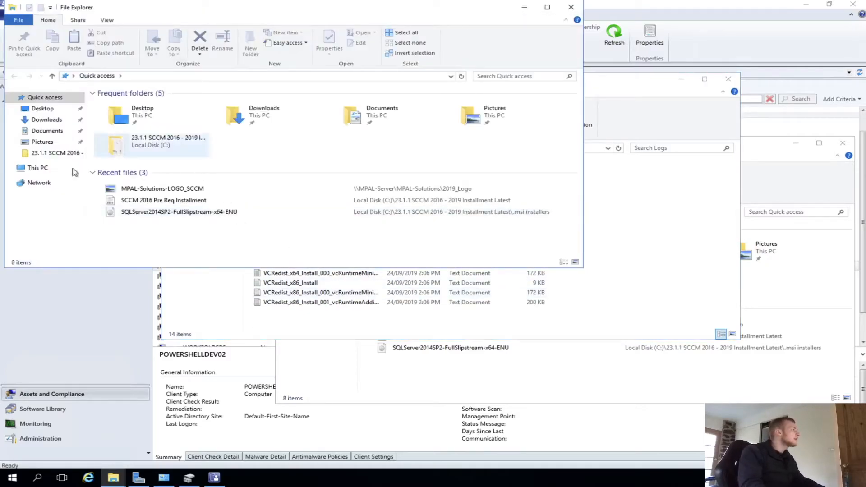
click(37, 168)
double_click(158, 177)
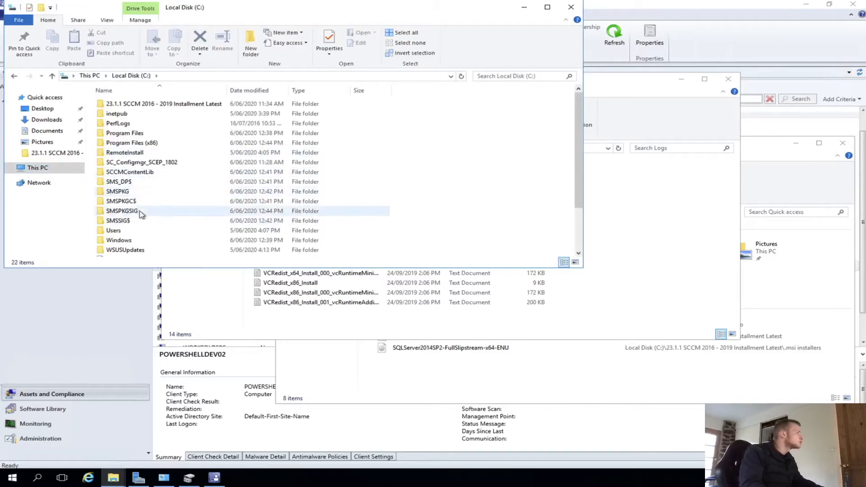
double_click(130, 182)
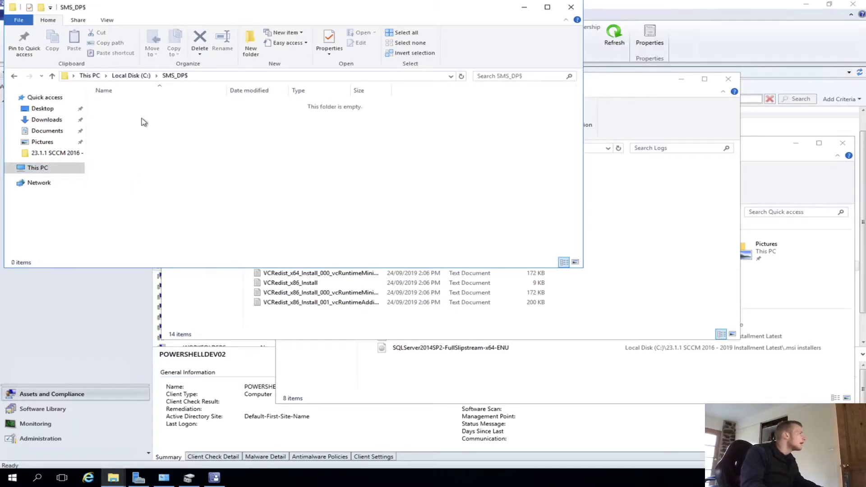
click(131, 76)
click(127, 191)
double_click(128, 191)
click(130, 76)
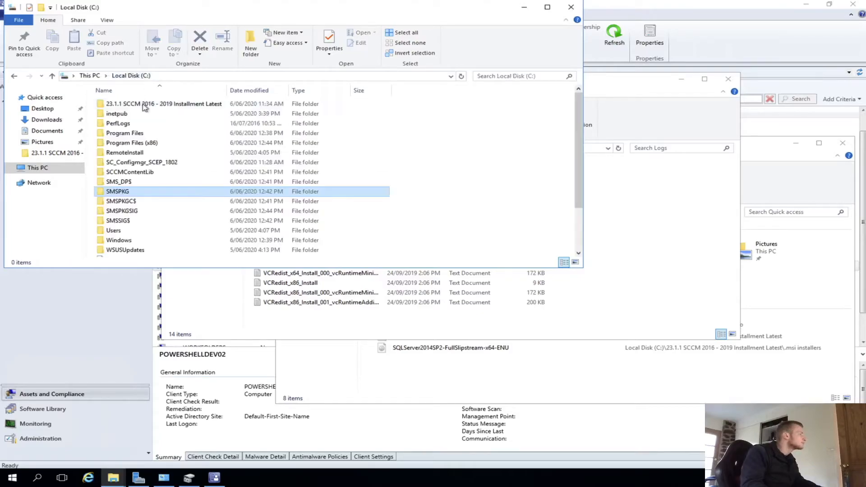
double_click(121, 210)
double_click(123, 104)
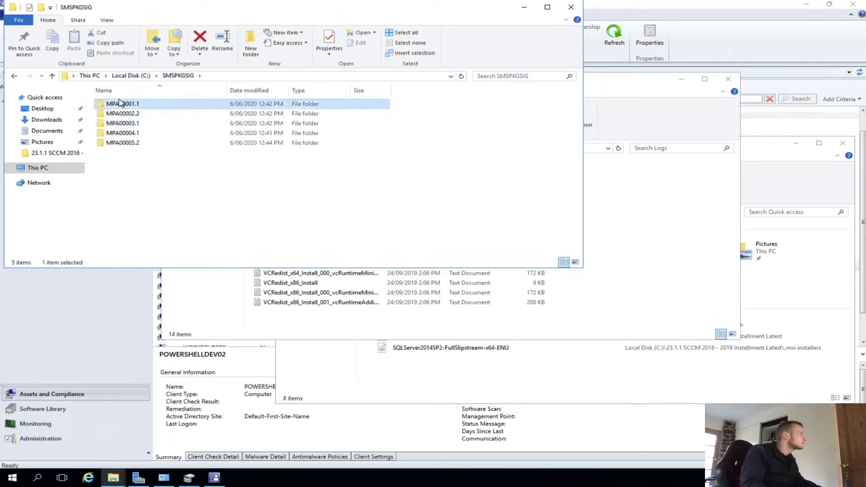
click(131, 76)
scroll(138, 224, down, 1)
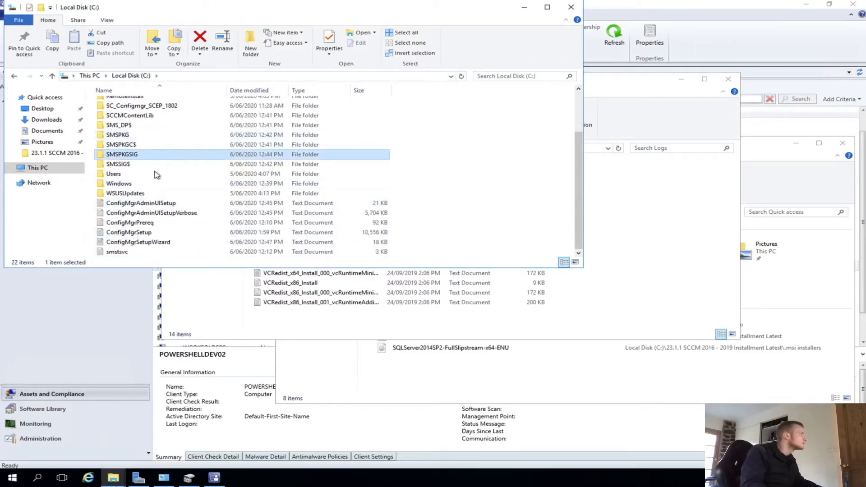
scroll(127, 175, up, 1)
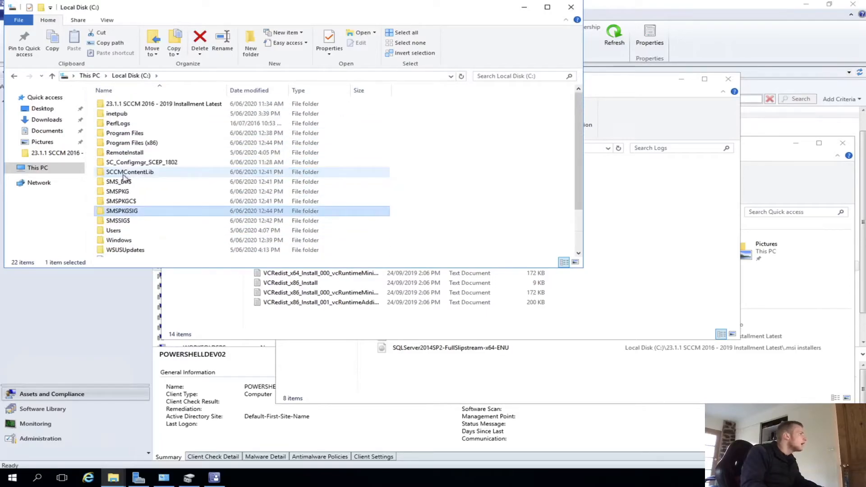
- Launch CMTrace from SC_Configmgr_SCEP_1802\SMSSETUP\TOOLS, declining to make it the default log viewer
double_click(164, 162)
double_click(121, 124)
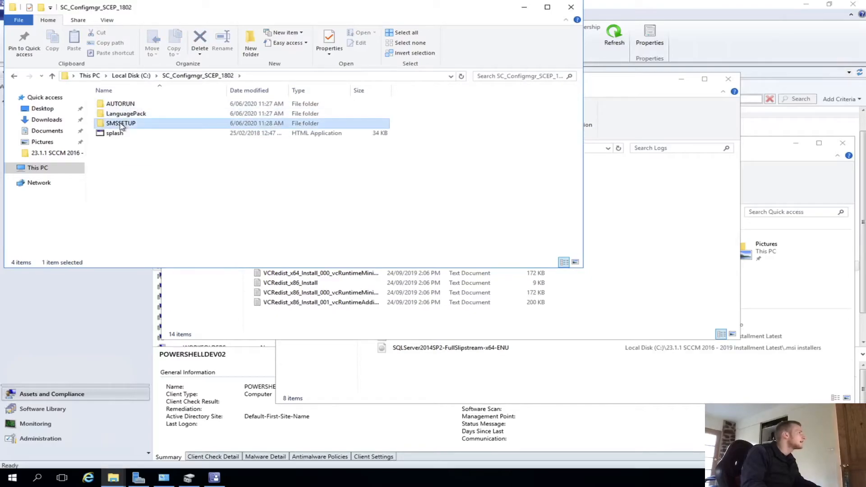
double_click(121, 203)
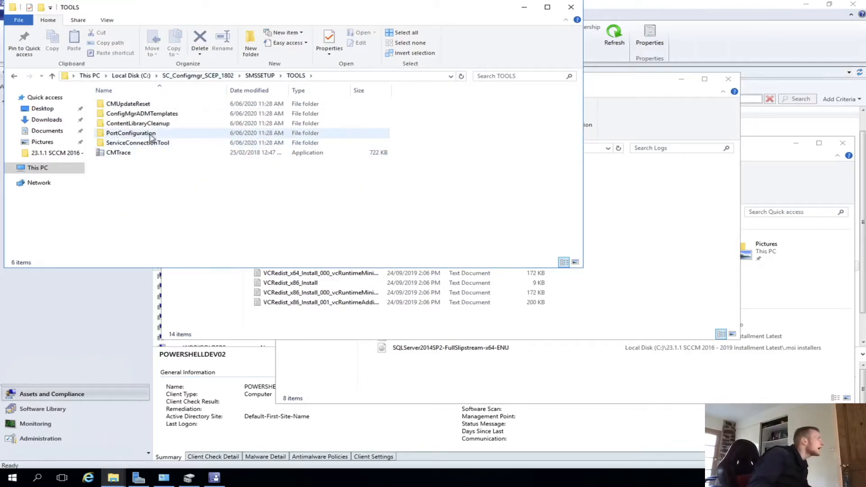
double_click(137, 152)
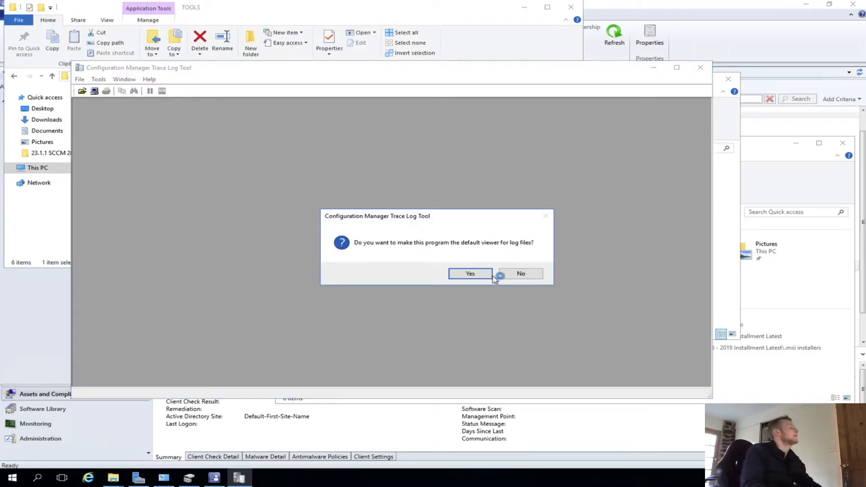
click(526, 274)
- Copy the path of the ccmsetup Logs folder on the \\powershelldev02\Admin$ share
click(83, 83)
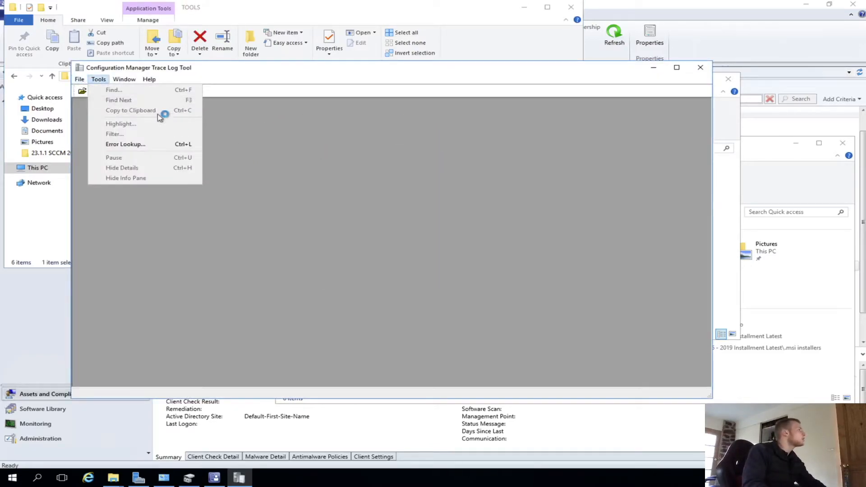
click(763, 157)
click(719, 112)
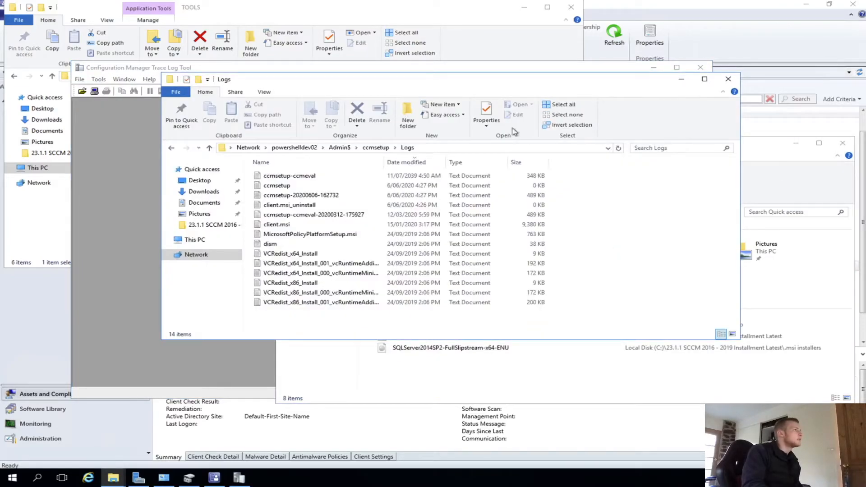
double_click(276, 224)
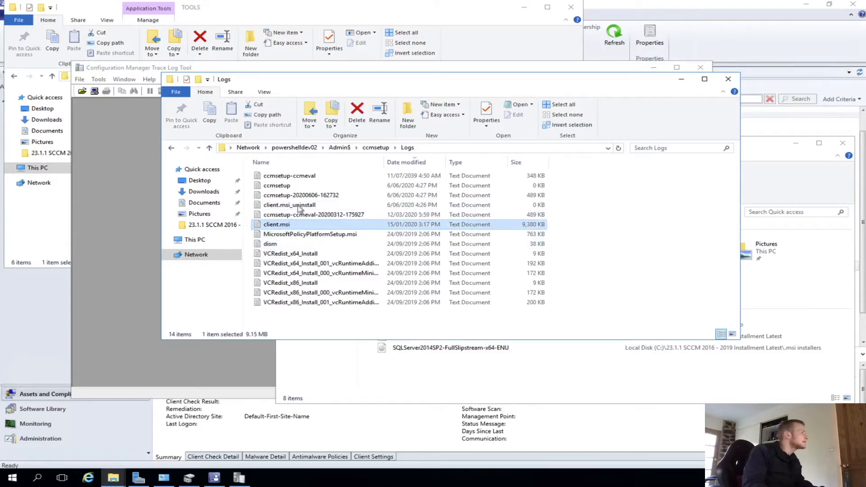
drag(317, 183, 174, 170)
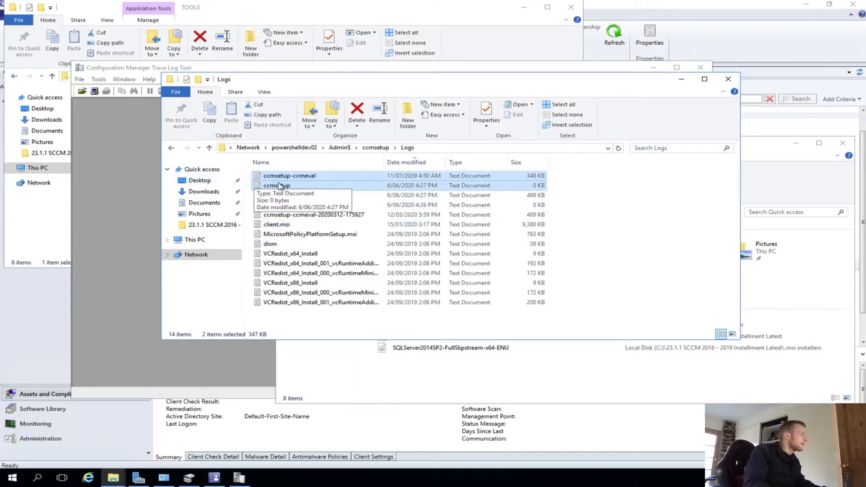
click(293, 185)
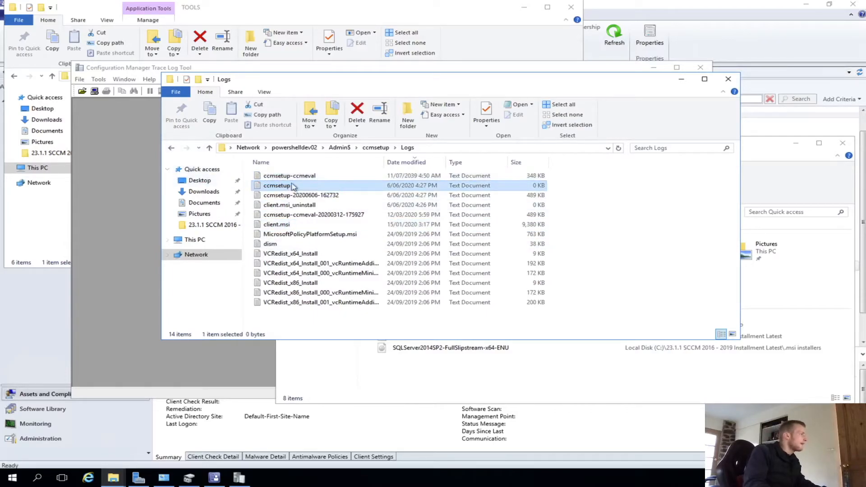
click(437, 149)
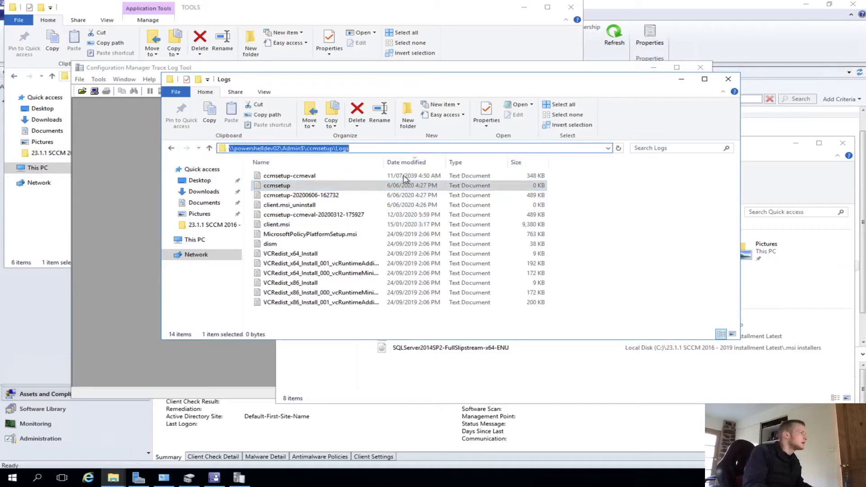
- Open ccmsetup.log in CMTrace from the pasted \\powershelldev02\Admin$\ccmsetup\Logs path
click(84, 80)
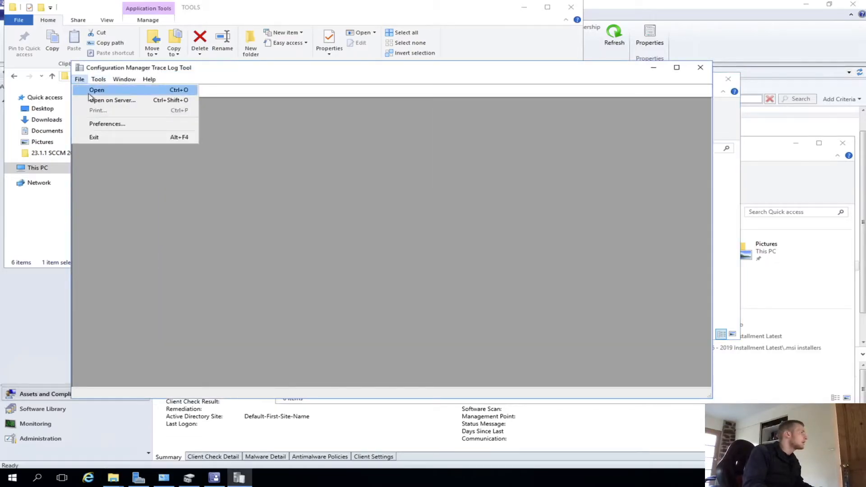
click(90, 90)
click(347, 144)
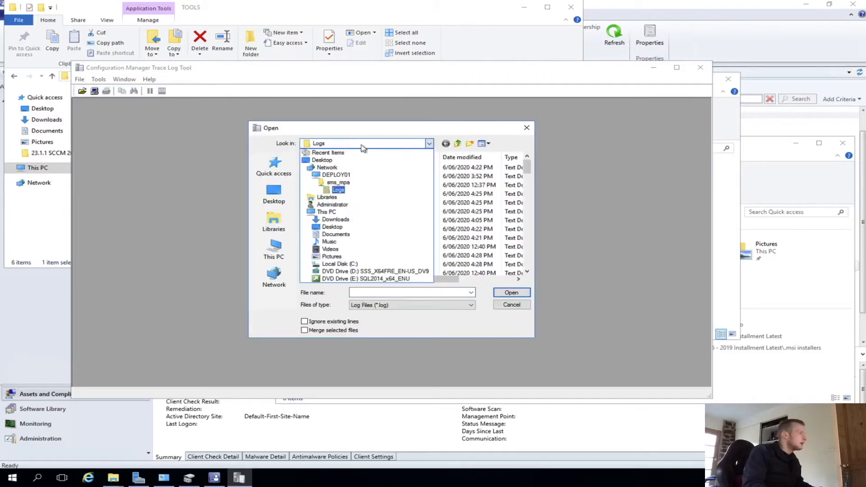
click(365, 291)
key(super)
key(super)
text(\\powershelldev02\Admin$\ccmsetup\Logs)
key(Return)
double_click(393, 170)
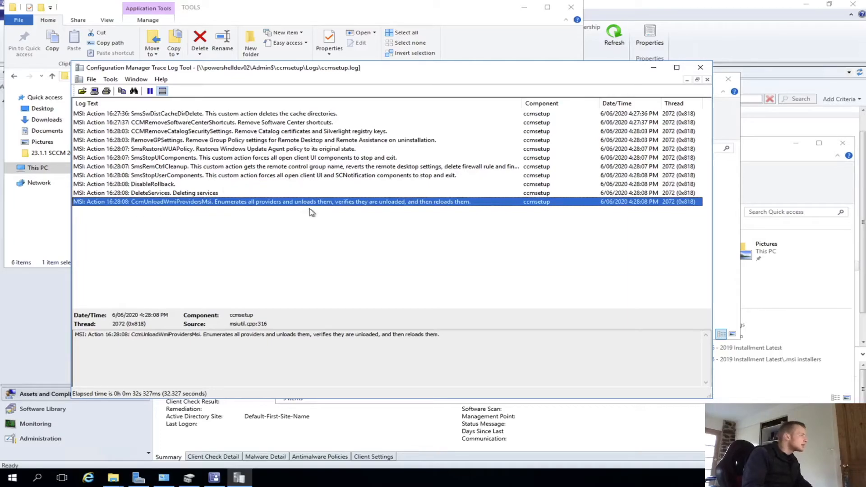
- Place the CMTrace window beside the Logs folder and dismiss its Open file dialog
drag(215, 72, 508, 58)
click(295, 195)
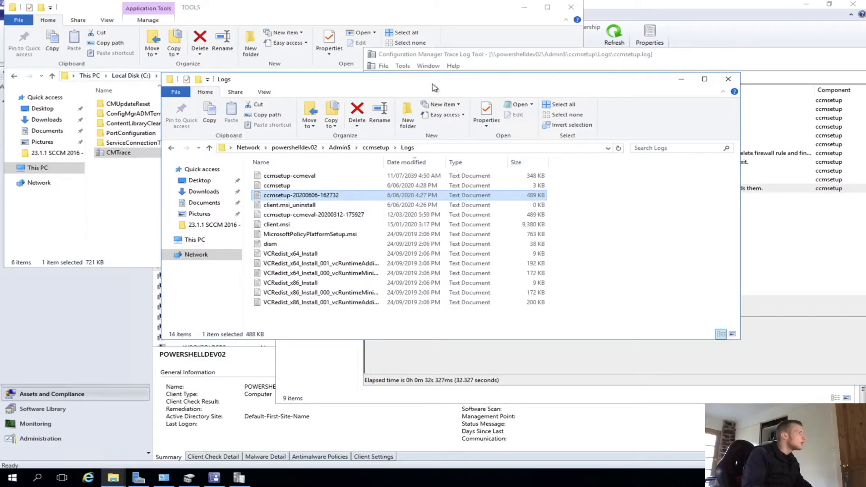
click(437, 52)
click(382, 66)
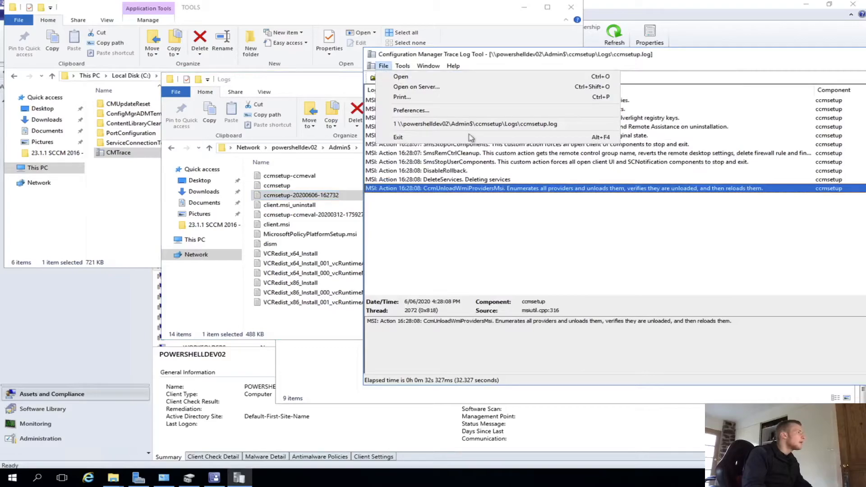
click(408, 76)
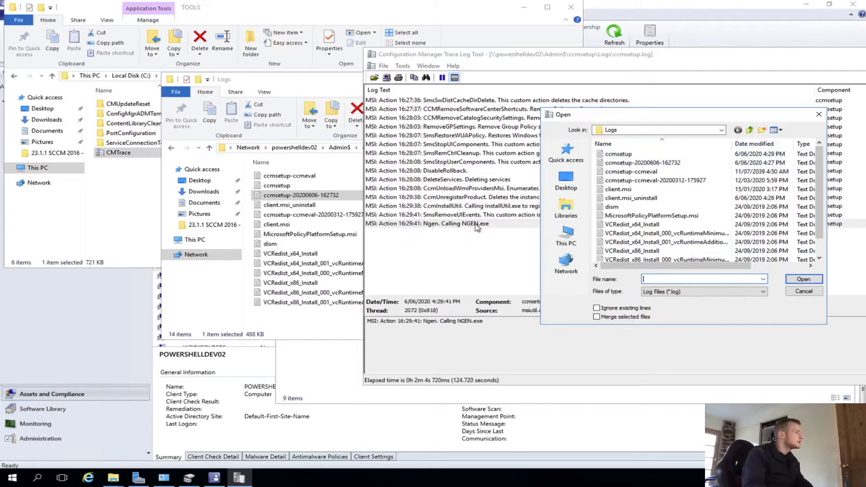
click(819, 113)
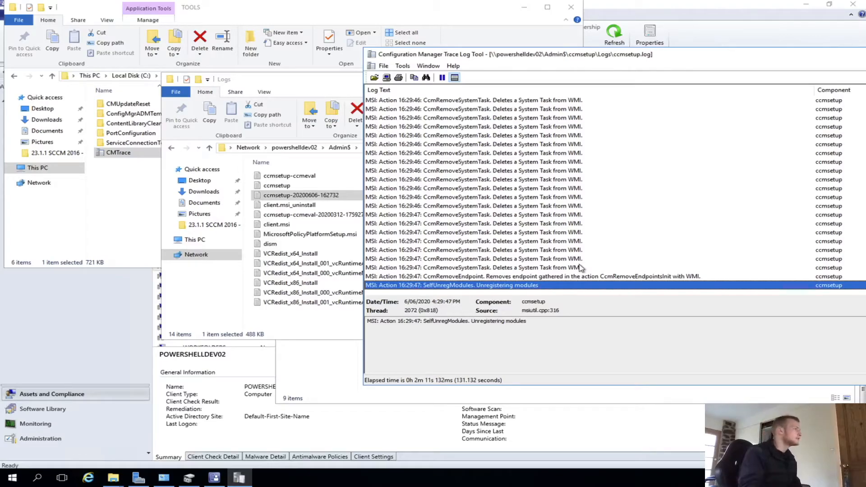
- Minimise the Logs folder and scroll through the latest ccmsetup.log entries in CMTrace
click(311, 83)
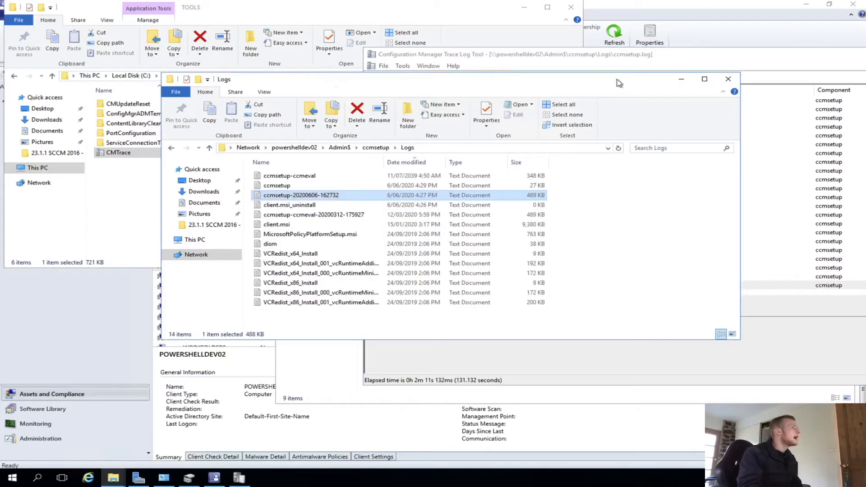
click(677, 82)
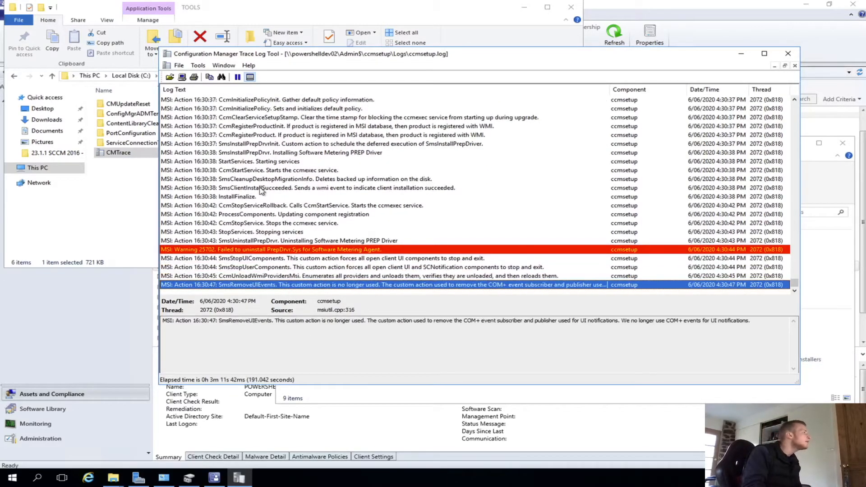
scroll(260, 189, up, 3)
scroll(255, 193, down, 4)
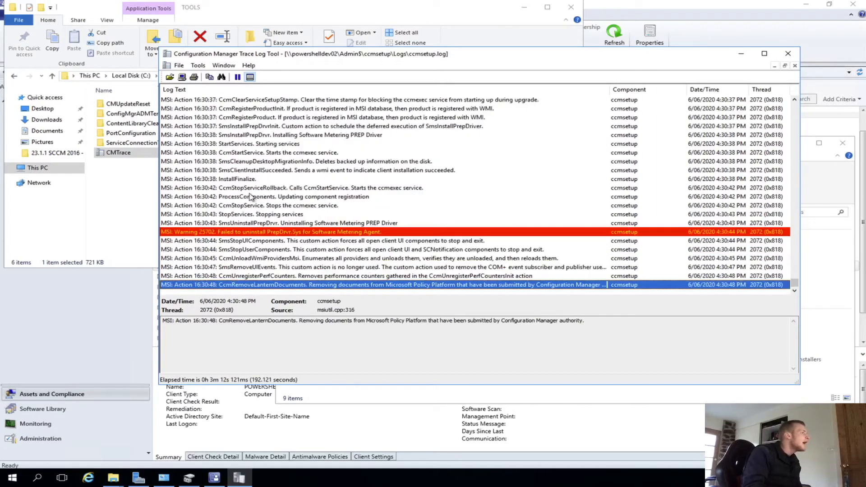
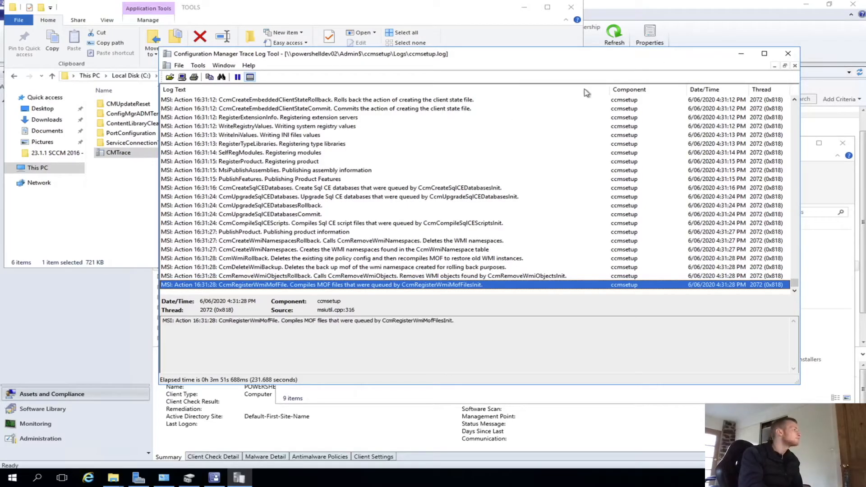
- Scroll through the ccmsetup.log installation actions in CMTrace, inspecting individual entries
scroll(403, 185, up, 5)
click(253, 144)
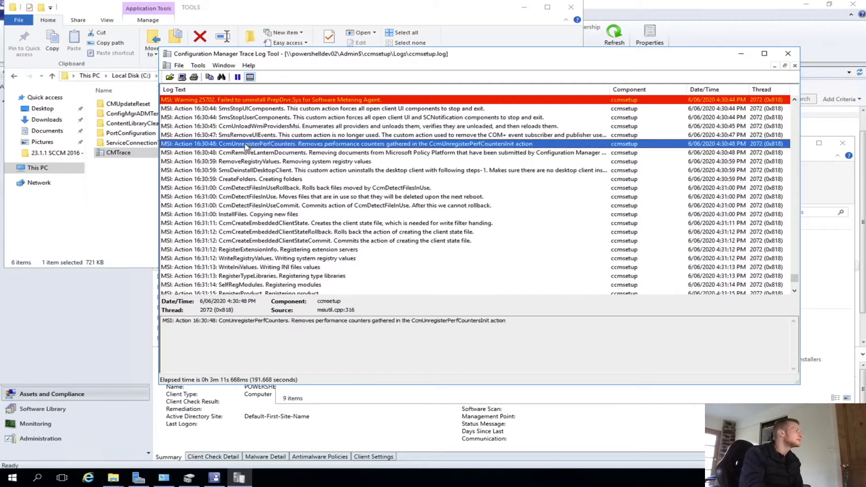
scroll(271, 167, down, 5)
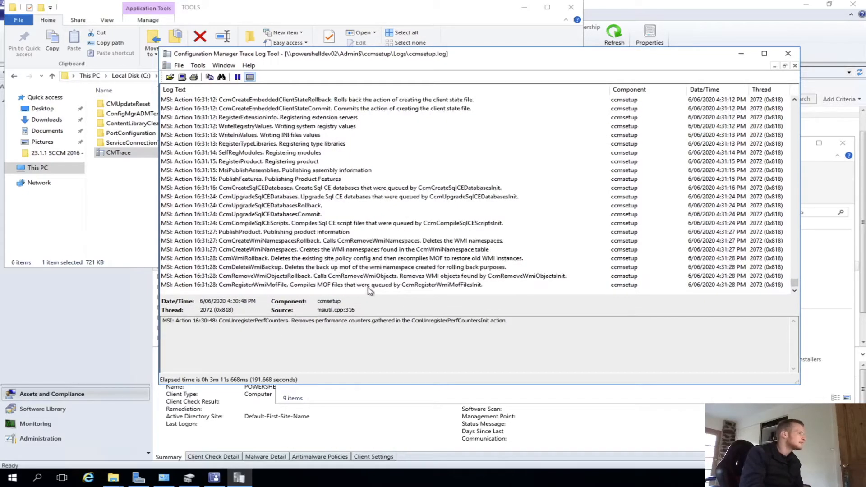
scroll(296, 218, up, 10)
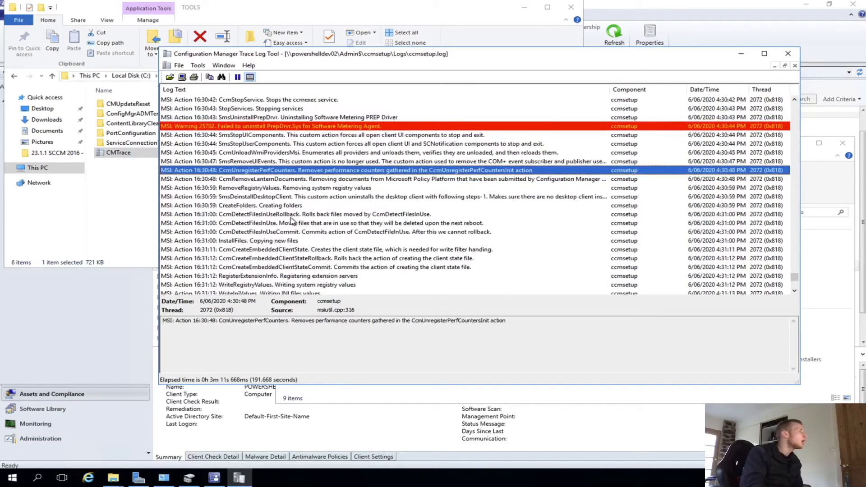
scroll(275, 192, up, 4)
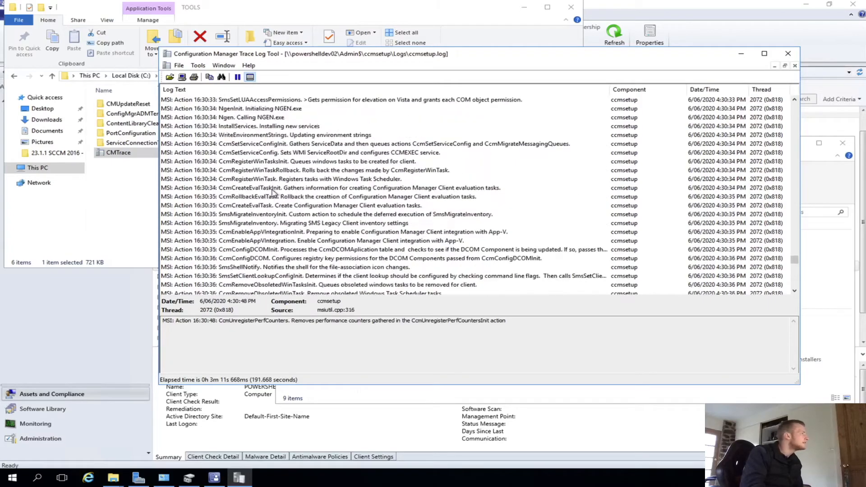
click(252, 129)
scroll(260, 189, down, 15)
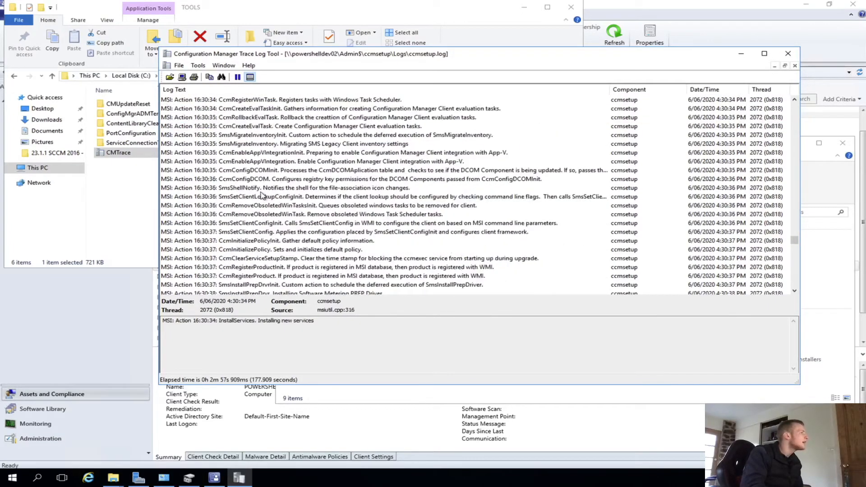
scroll(264, 219, down, 15)
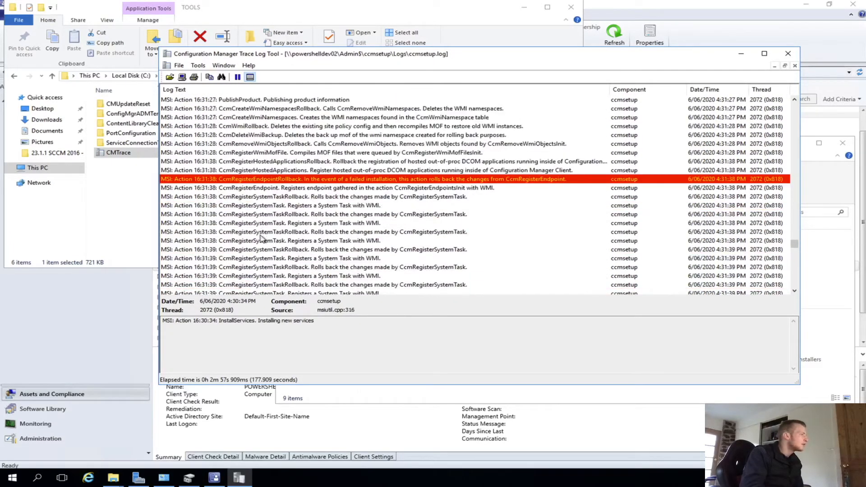
drag(794, 249, 794, 285)
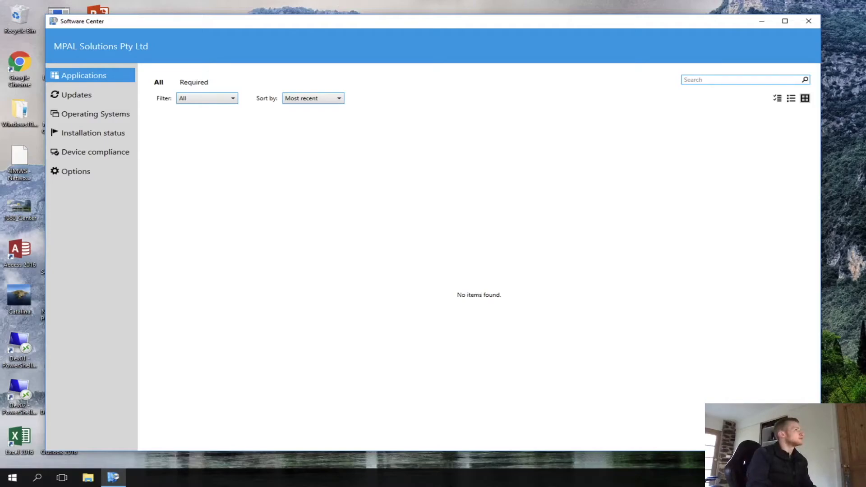
click(12, 477)
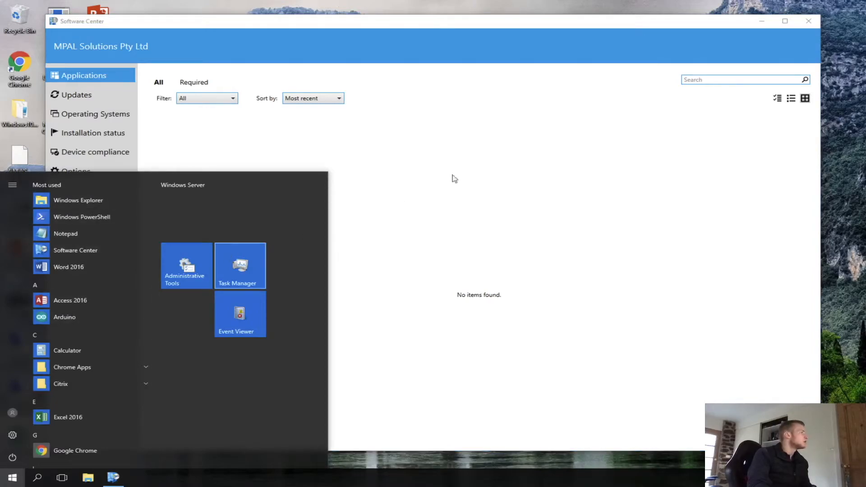
click(597, 112)
click(784, 20)
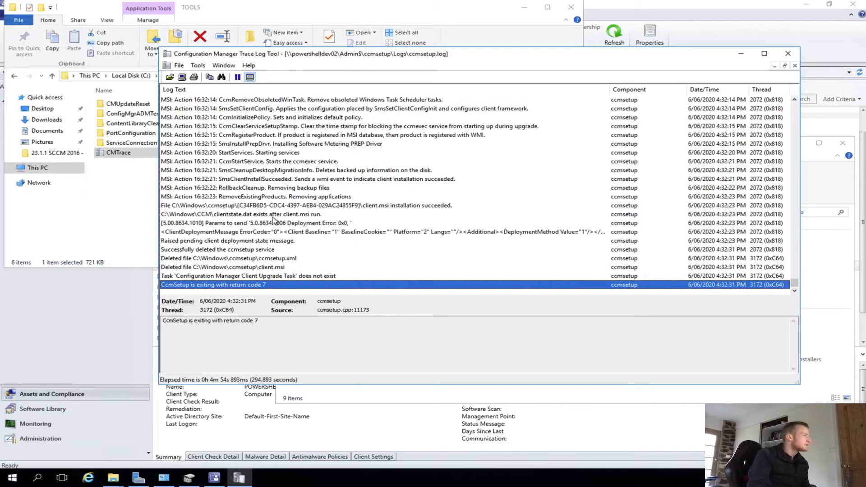
- Close CMTrace and the open File Explorer windows
scroll(273, 220, up, 10)
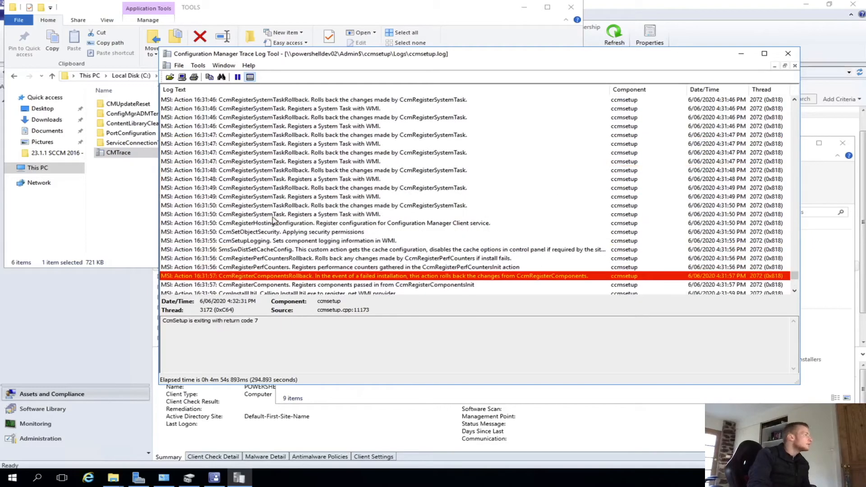
click(787, 54)
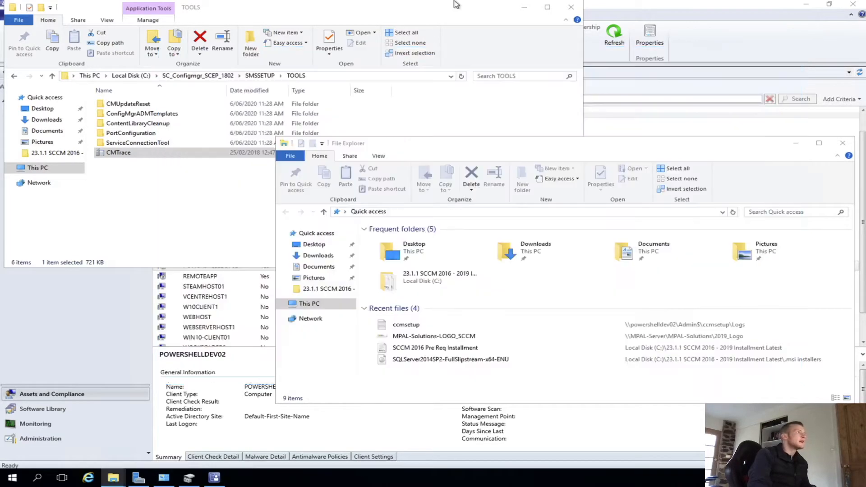
click(523, 7)
click(795, 143)
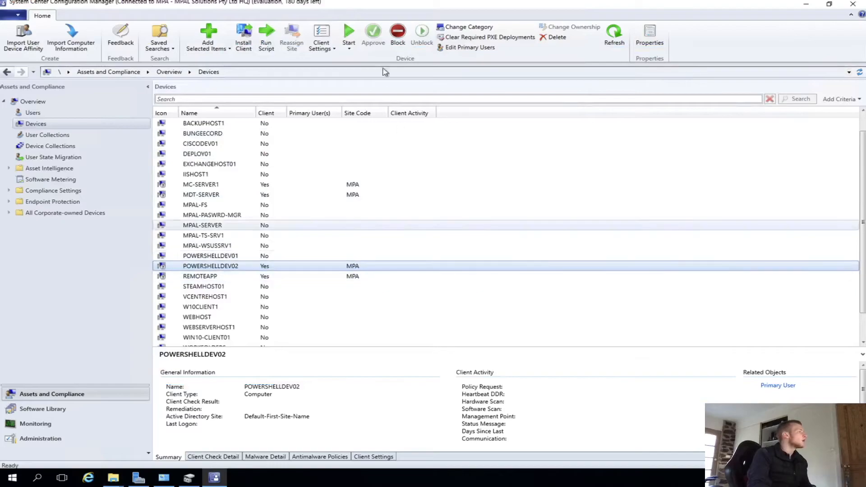
- Refresh the Devices list and open Resultant Client Settings for POWERSHELLDEV02
click(613, 34)
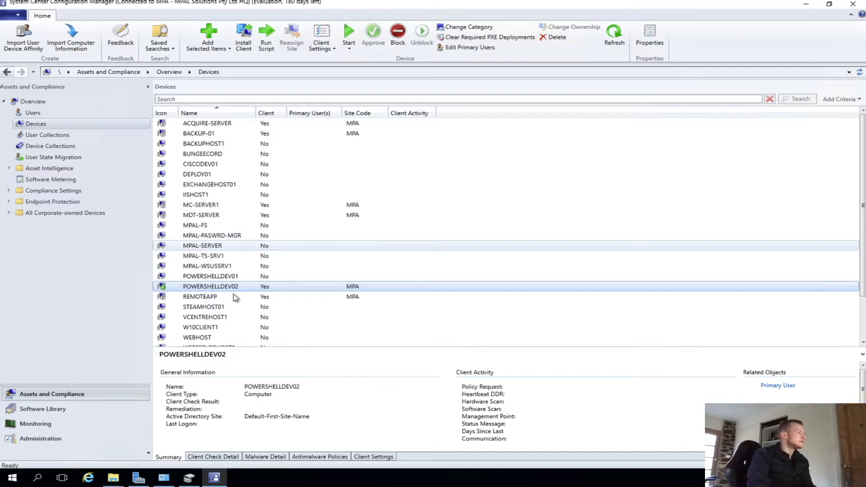
right_click(259, 287)
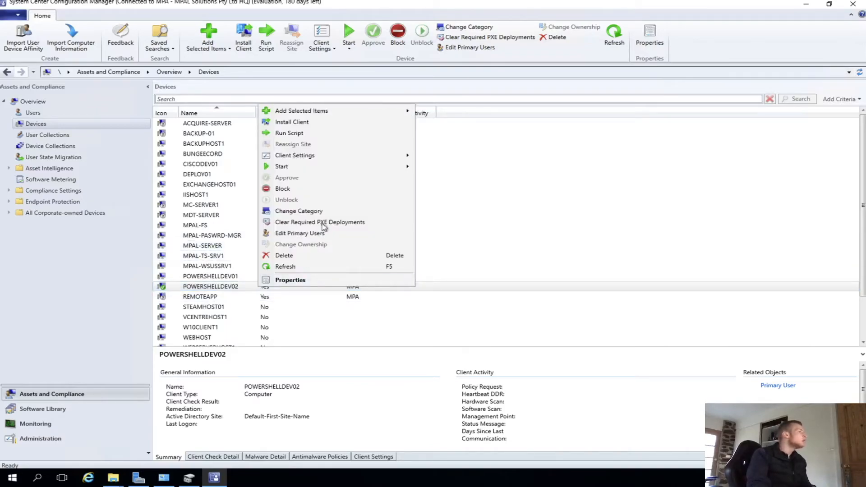
mouse_move(352, 155)
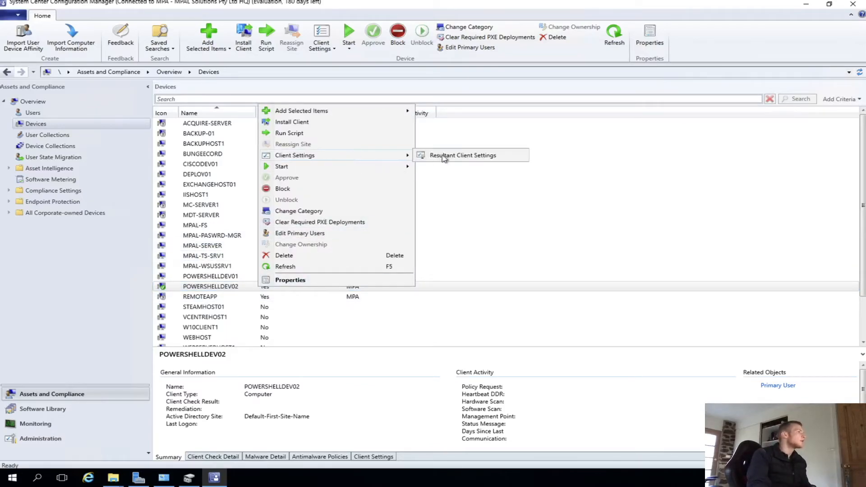
click(451, 156)
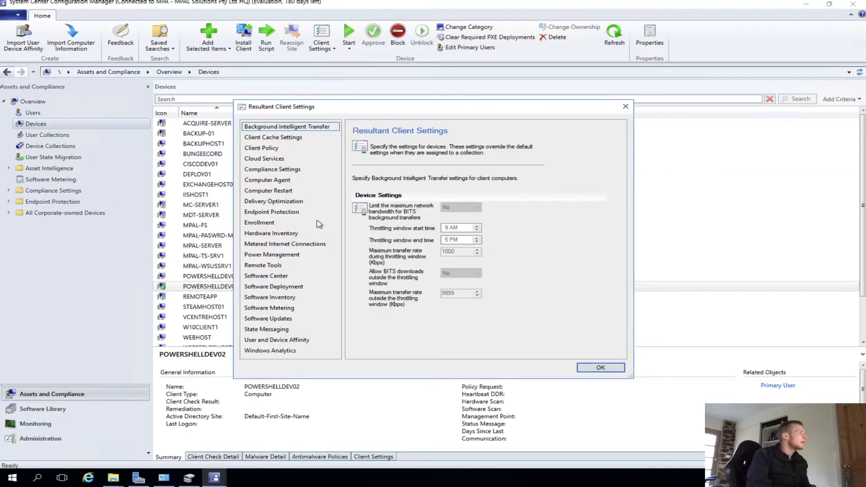
- Review the resultant Computer Agent settings, including the Software Center organization name field, and close the dialog
click(299, 126)
drag(369, 111, 549, 104)
click(452, 130)
click(446, 172)
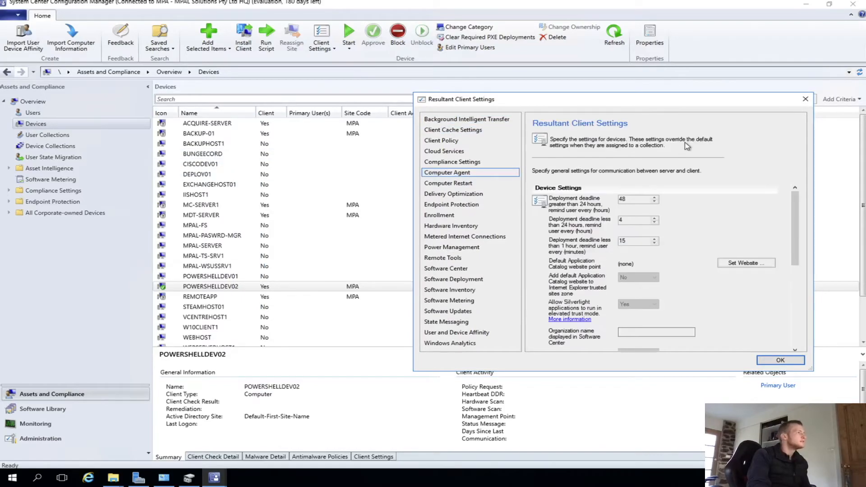
scroll(676, 305, down, 1)
click(651, 300)
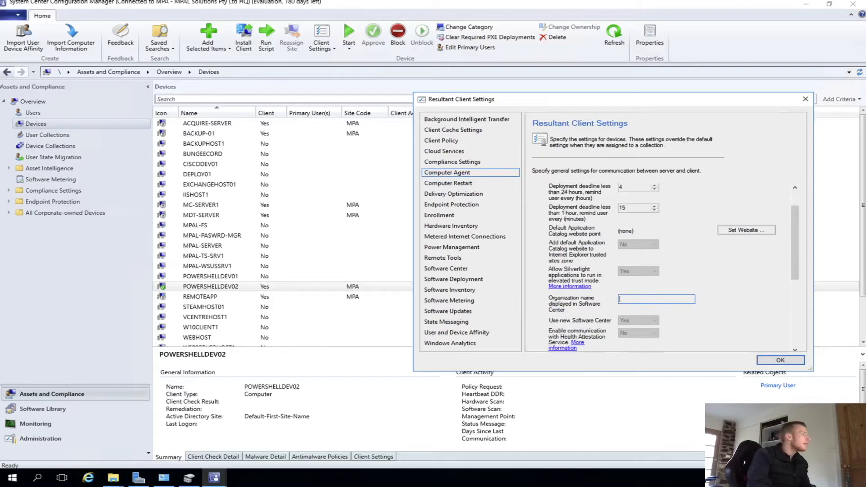
click(763, 358)
- Try to start a Remote Control session to POWERSHELLDEV02, then close the Remote Control window
right_click(210, 285)
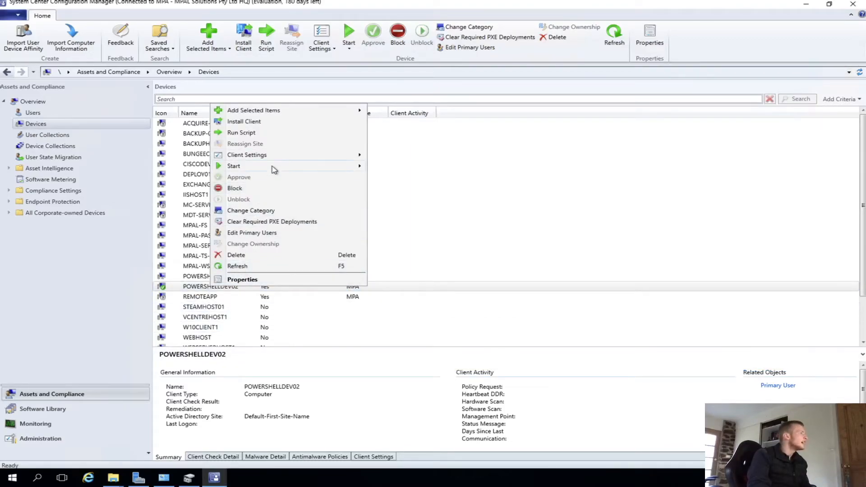
mouse_move(273, 167)
click(399, 177)
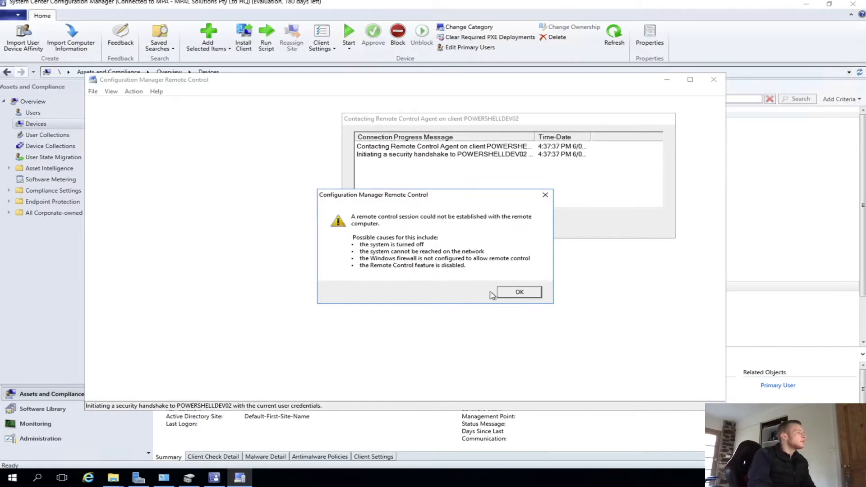
click(534, 291)
click(634, 220)
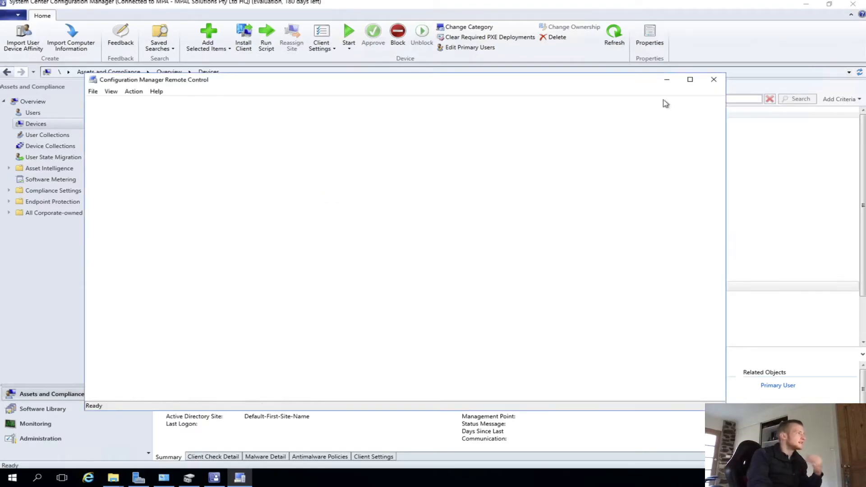
click(713, 79)
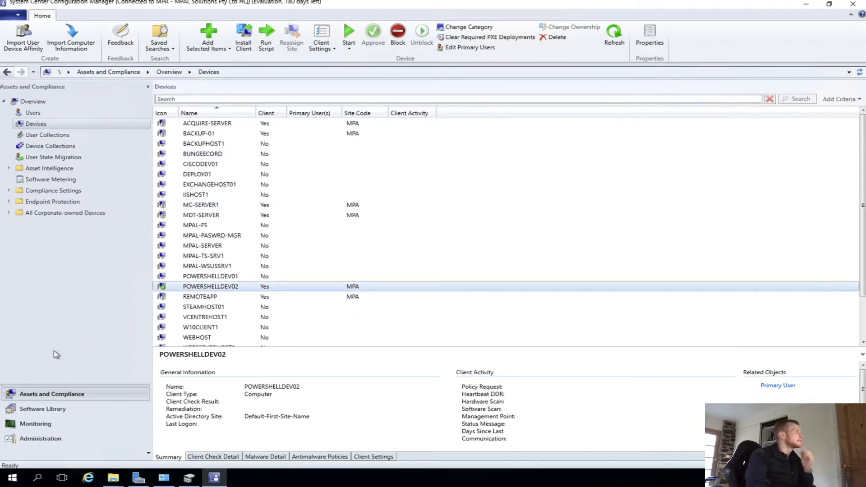
- Deploy the MPAL Solutions Default Settings client settings to the All Systems device collection
click(40, 438)
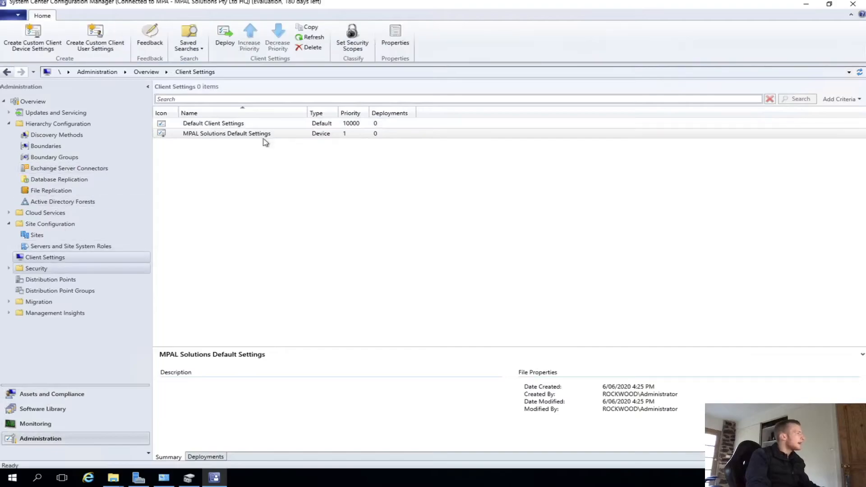
click(271, 136)
right_click(272, 137)
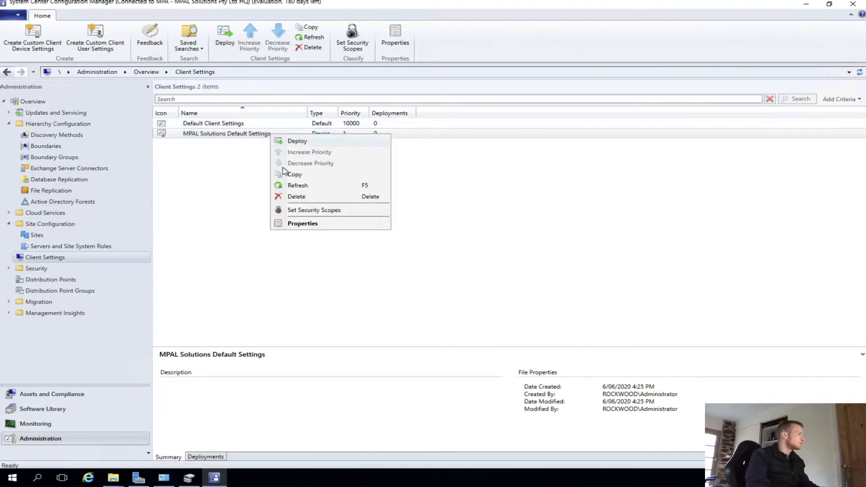
click(300, 141)
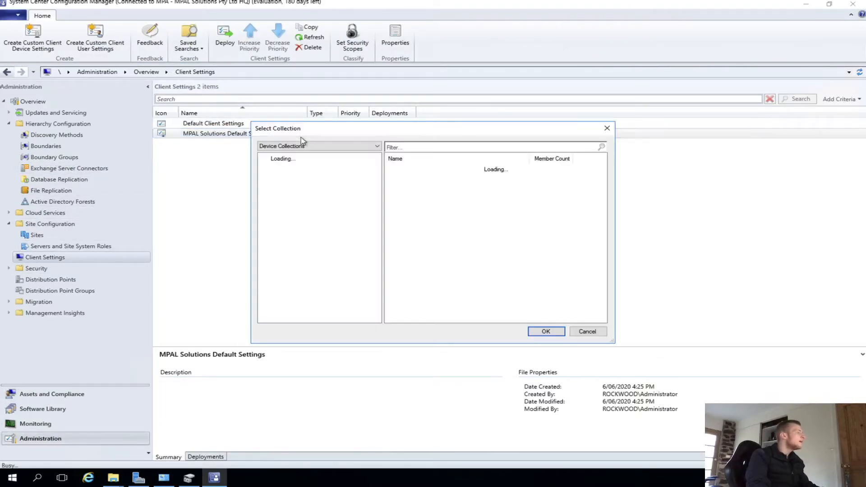
click(407, 185)
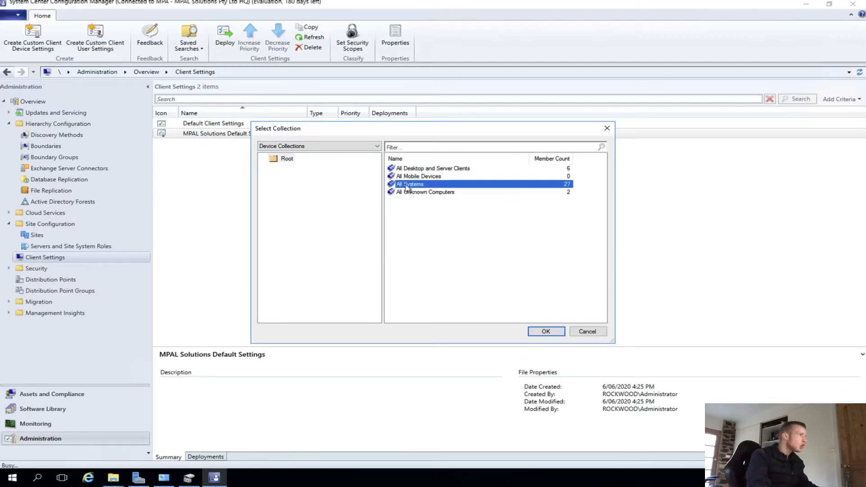
click(546, 332)
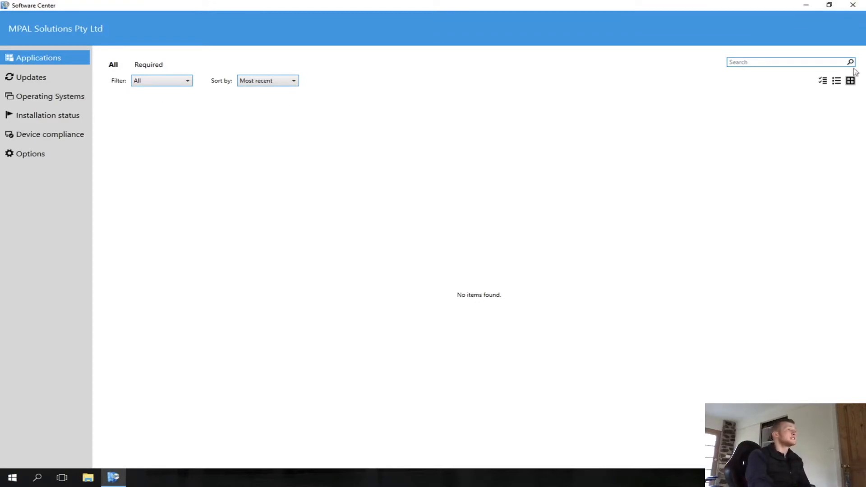
- Close Software Center, open the MPAL Solutions Default Settings properties, review its Security page and cancel
click(852, 5)
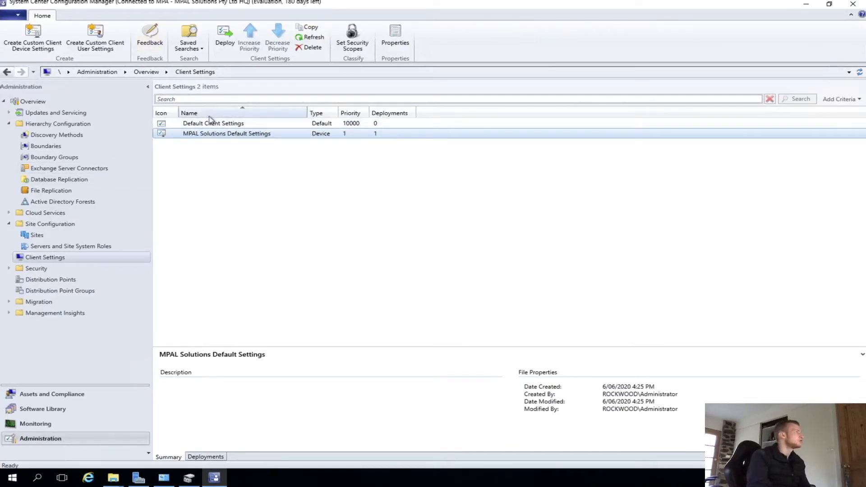
right_click(221, 126)
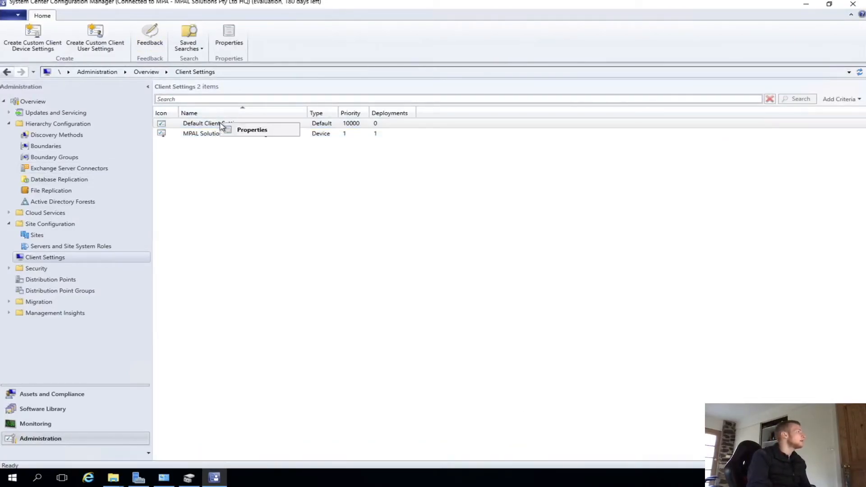
click(194, 134)
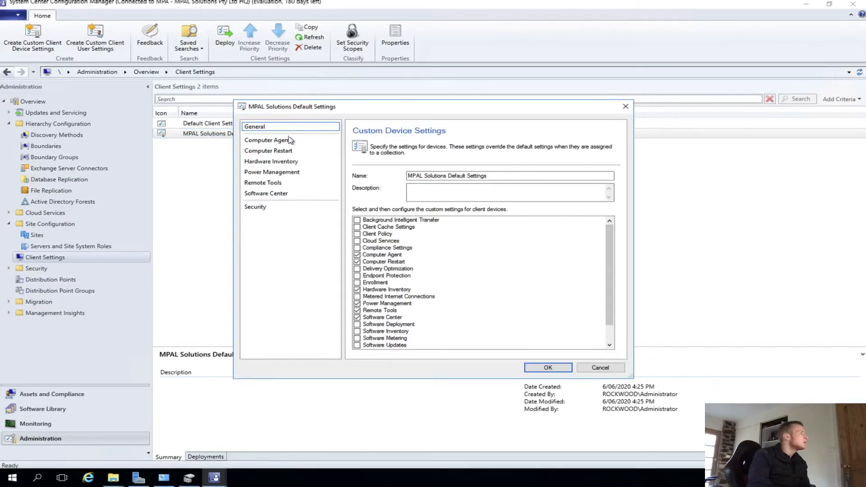
click(255, 206)
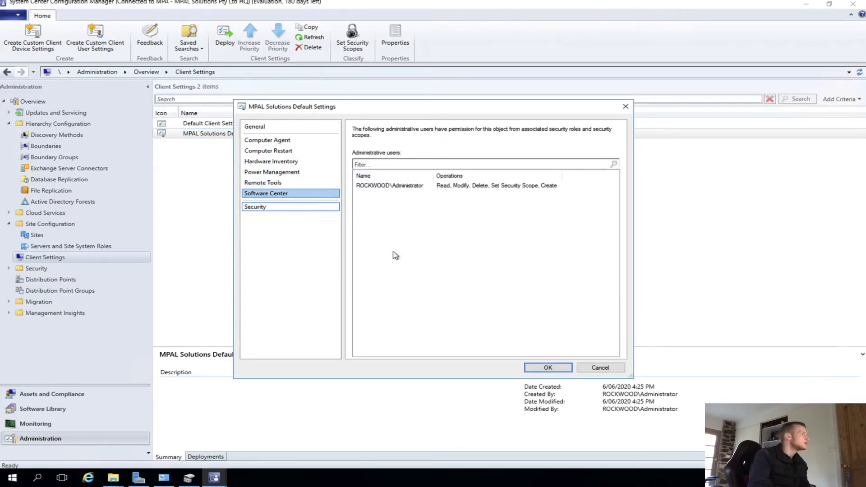
click(597, 366)
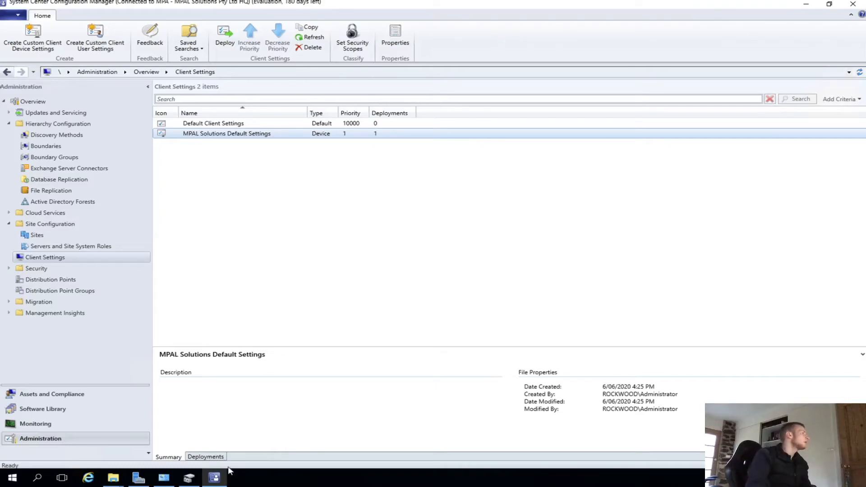
- Check the Devices list under Assets and Compliance, then open the Software Library workspace
click(54, 406)
click(53, 395)
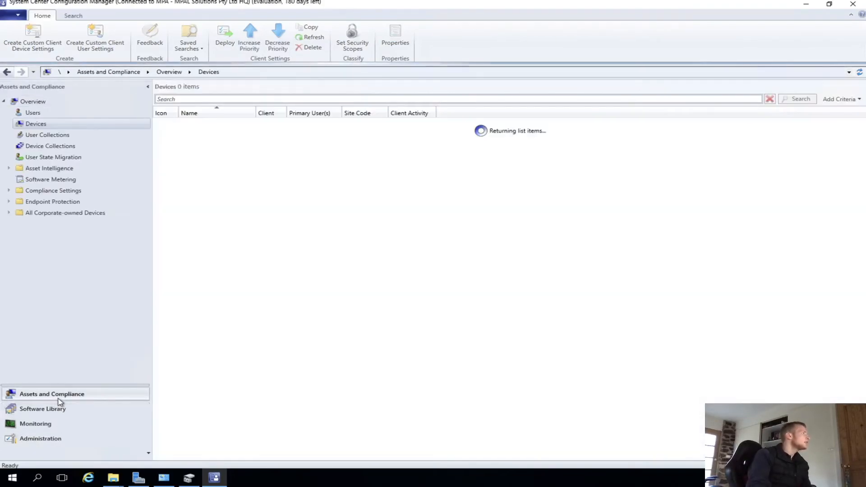
scroll(246, 297, down, 2)
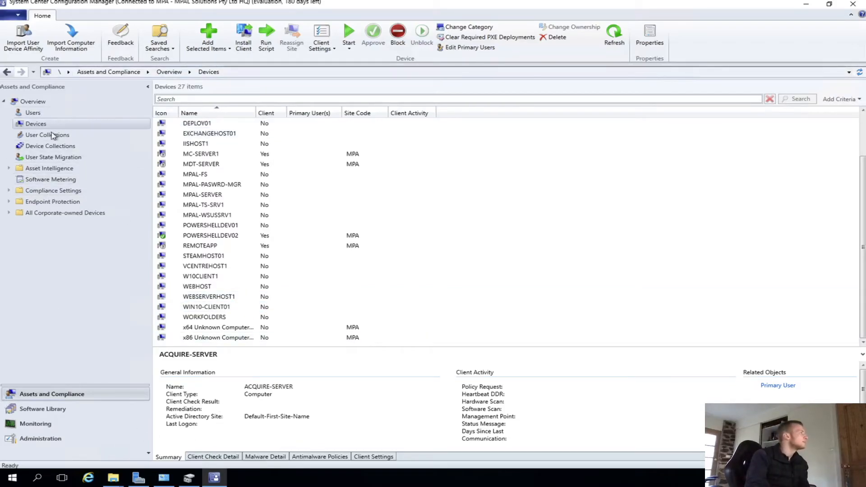
click(65, 409)
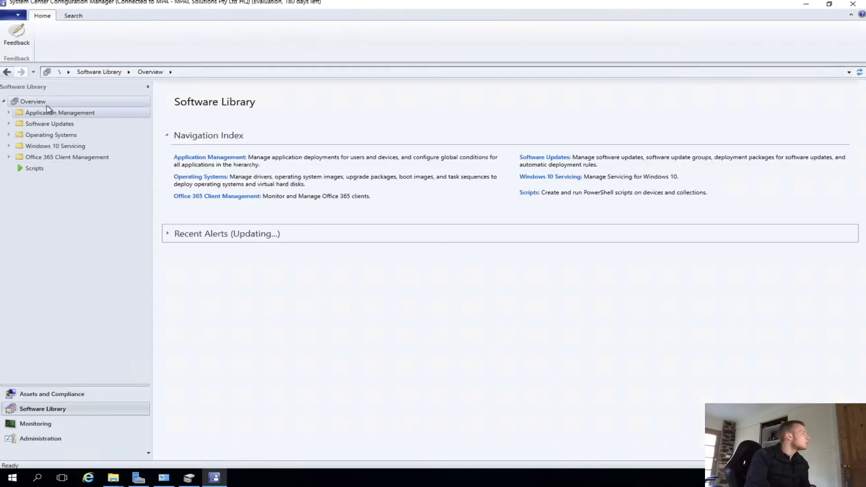
- Open Applications under Application Management and start the Create Application Wizard
click(49, 123)
click(8, 112)
click(36, 113)
click(31, 125)
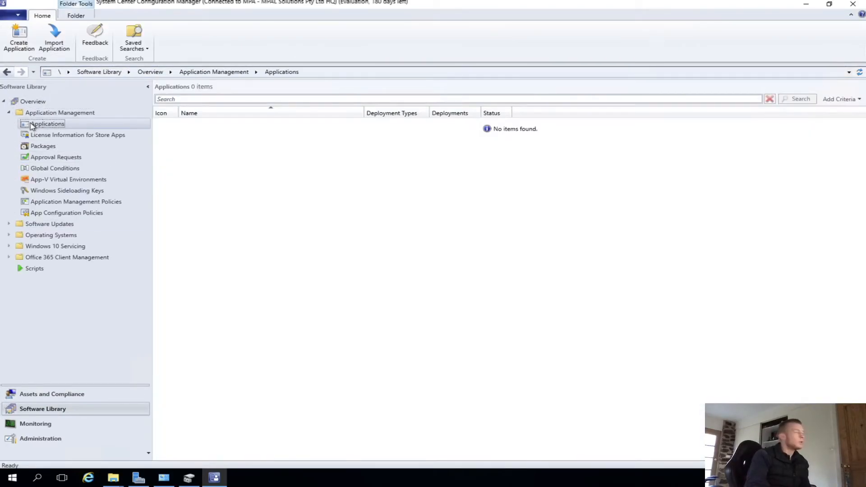
click(18, 34)
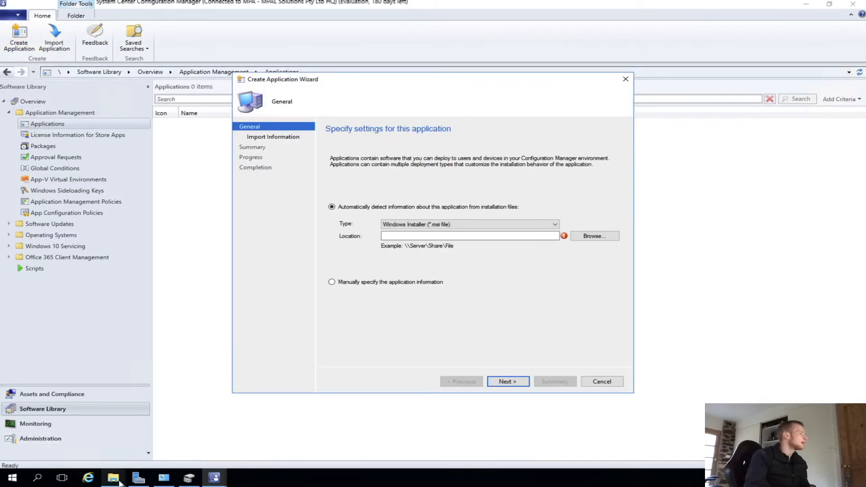
- Create a new folder named SCCM Files on Local Disk (C:) and open it
mouse_move(120, 482)
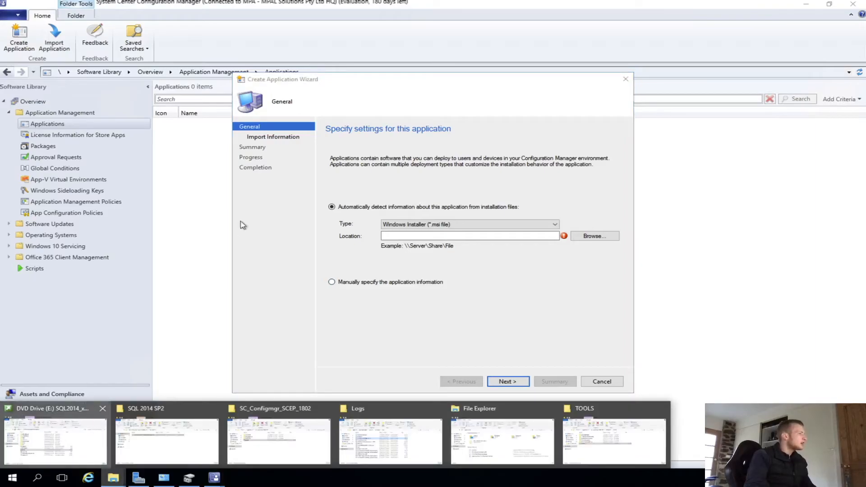
click(54, 433)
click(177, 236)
click(325, 246)
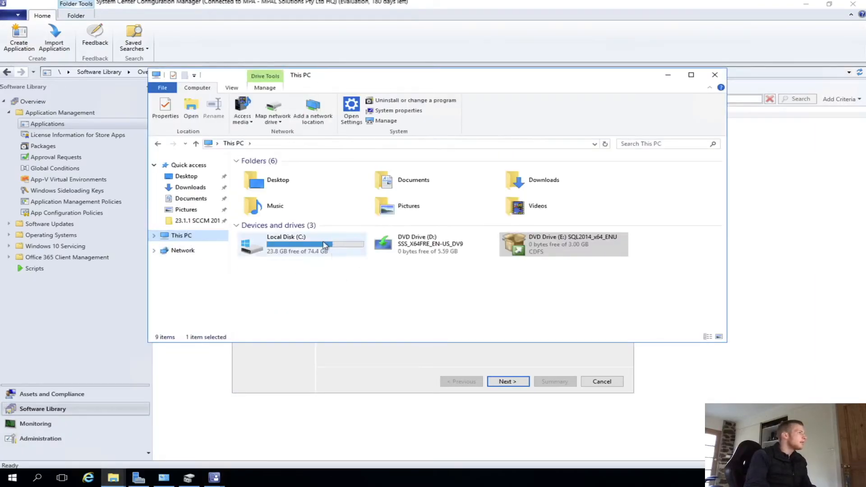
double_click(326, 246)
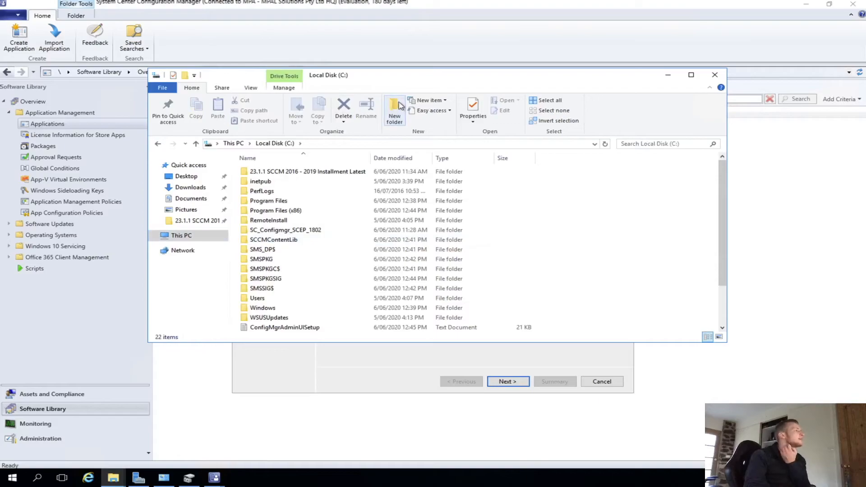
click(398, 106)
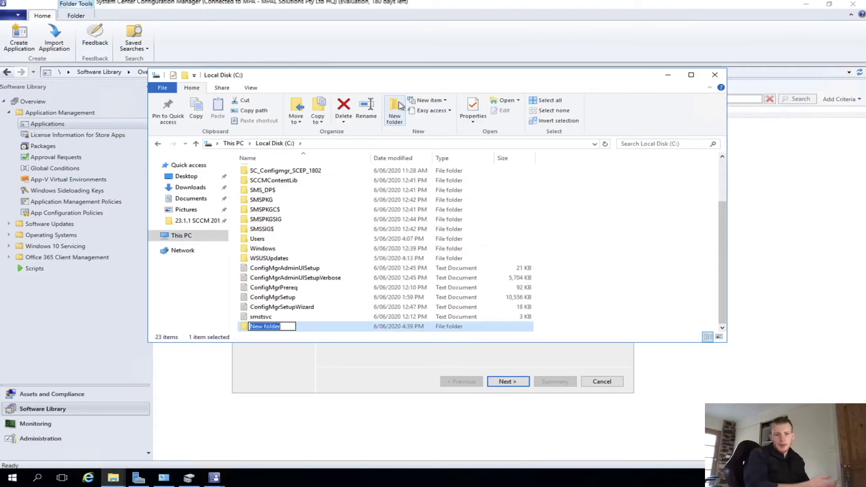
text(S)
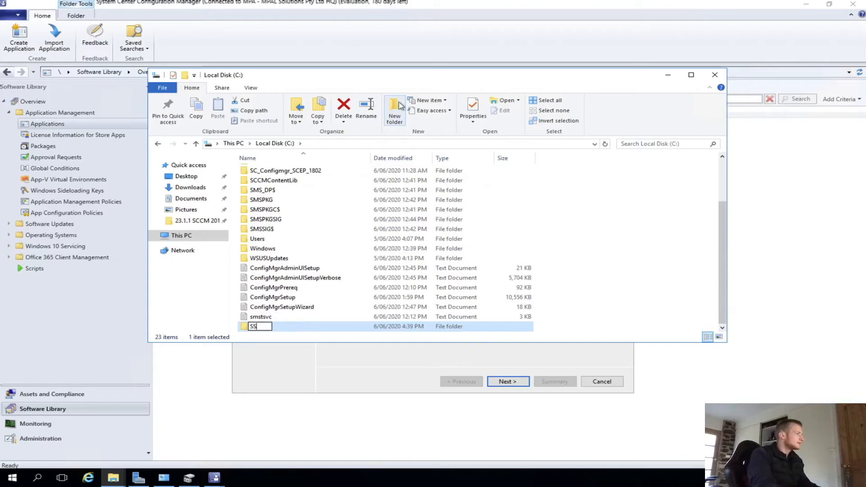
text(oftCM )
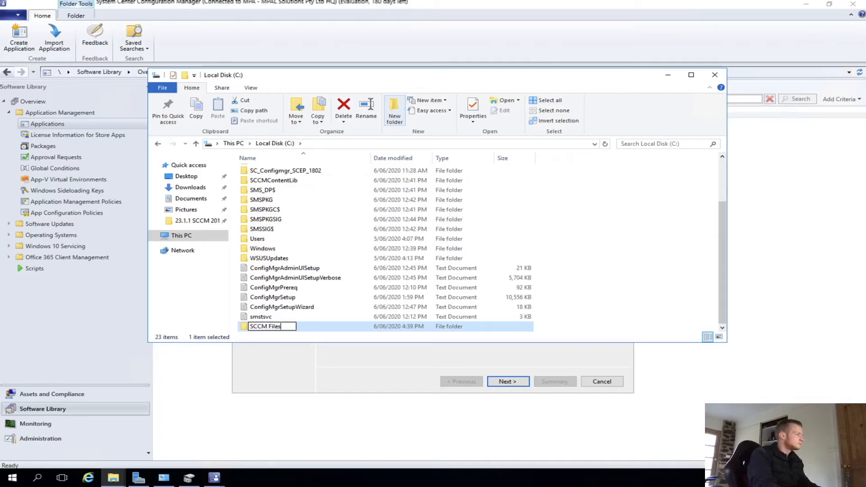
text(Files)
key(Return)
key(Return)
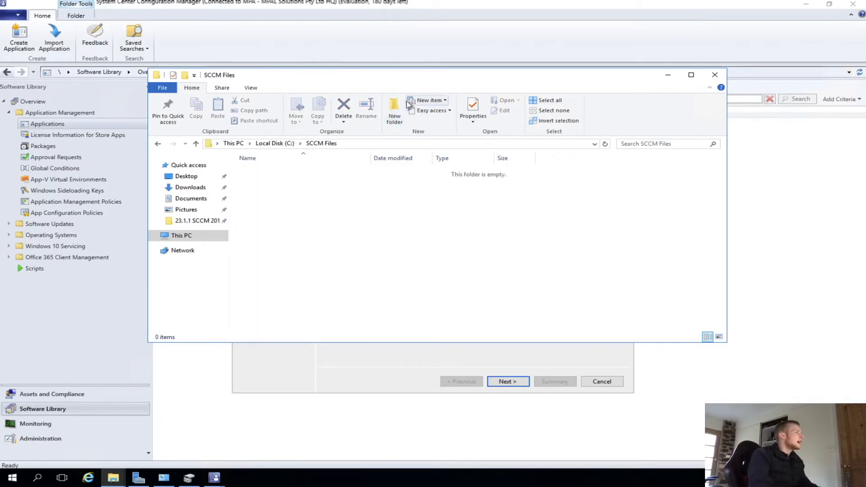
- Create a subfolder named Applications inside SCCM Files
click(394, 110)
text(Applications)
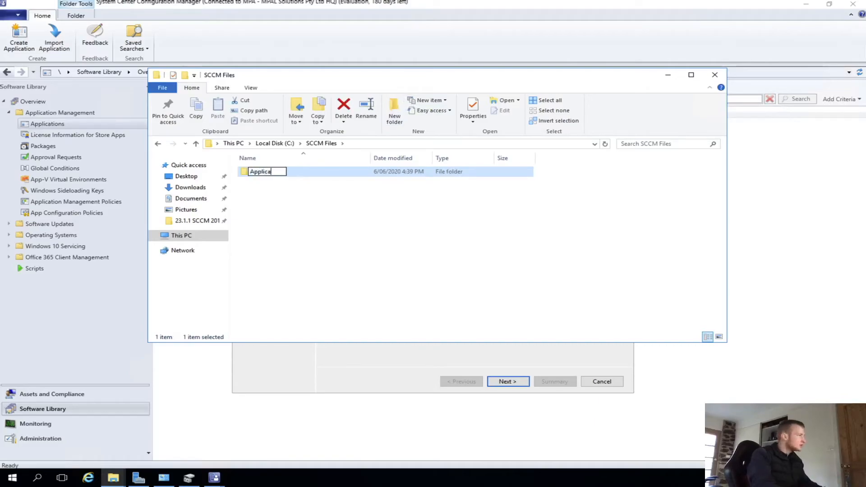
key(Return)
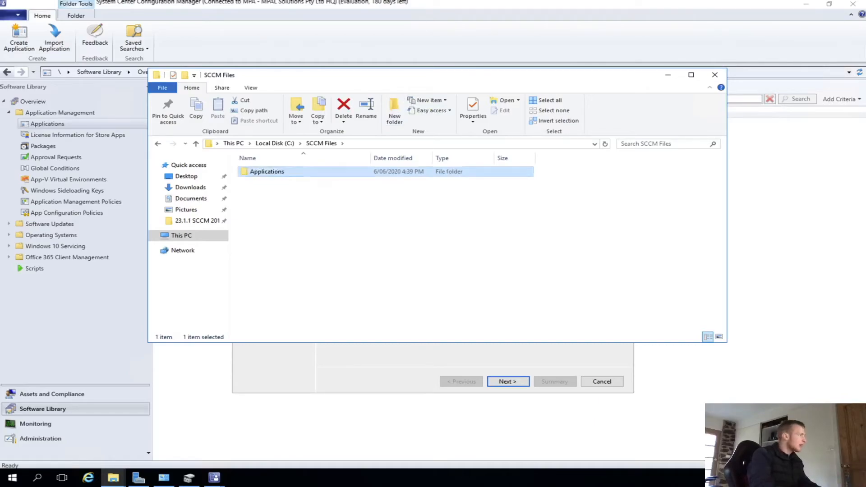
- Open the Applications folder's advanced sharing, enable Share this folder and open its share permissions
right_click(309, 171)
click(343, 335)
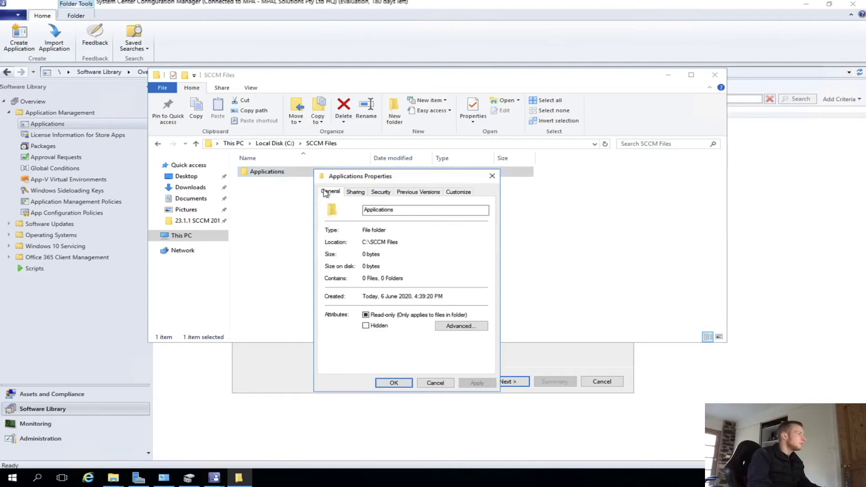
click(381, 192)
click(355, 192)
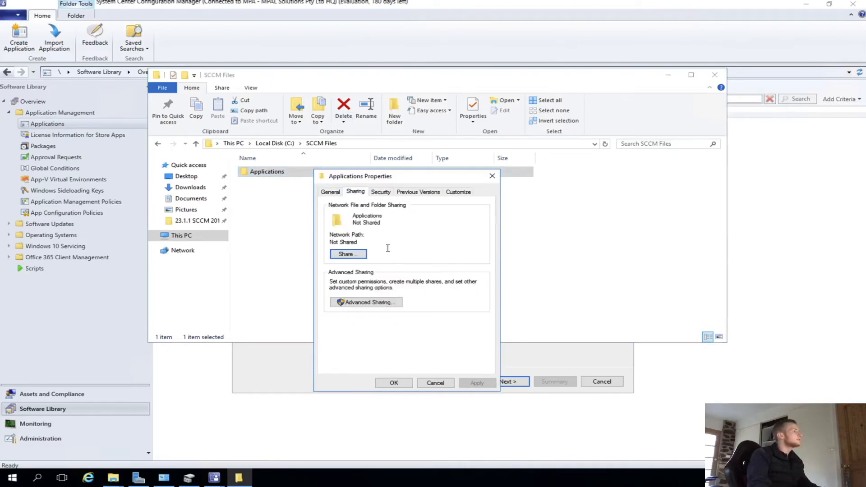
click(373, 302)
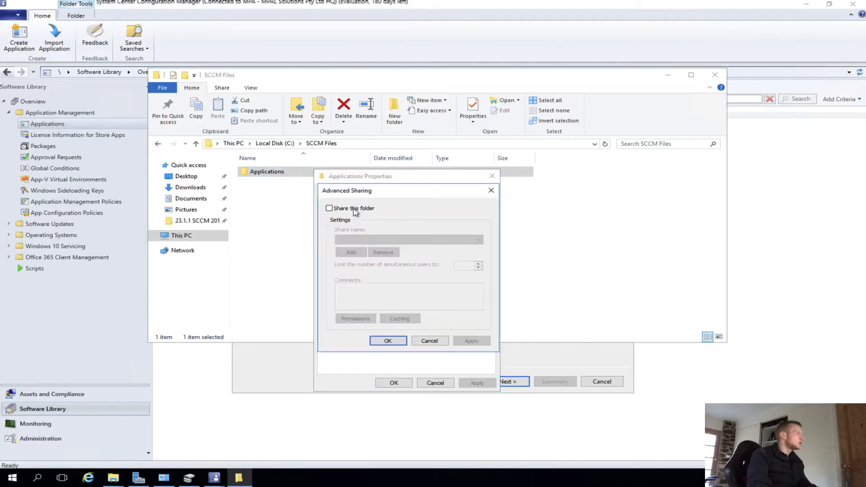
click(354, 212)
click(356, 318)
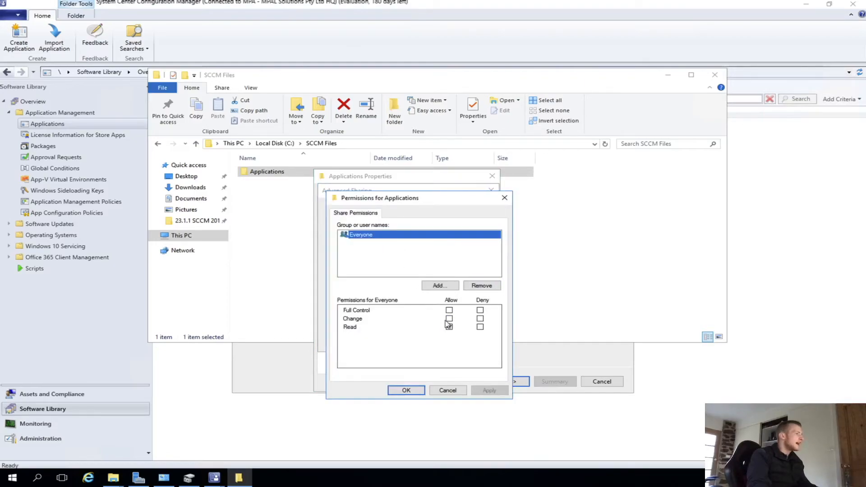
- Add Domain Admins and ICT Department to the share permissions, then apply and close the sharing dialogs
click(441, 285)
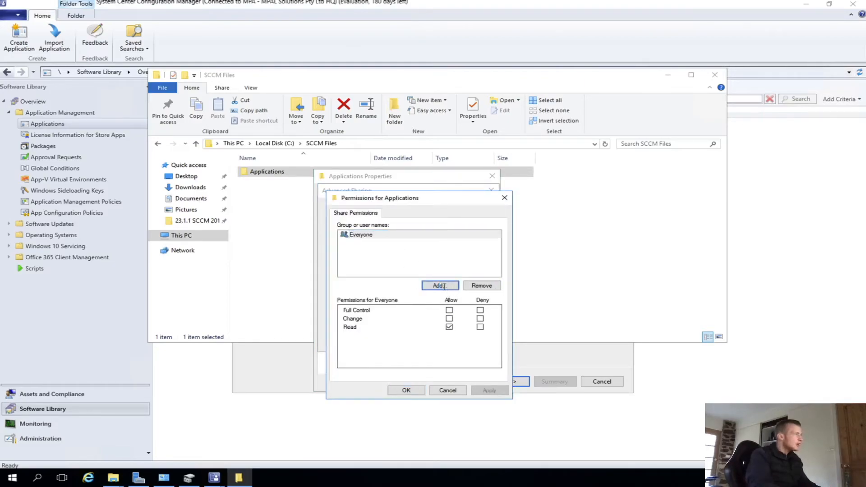
text(D)
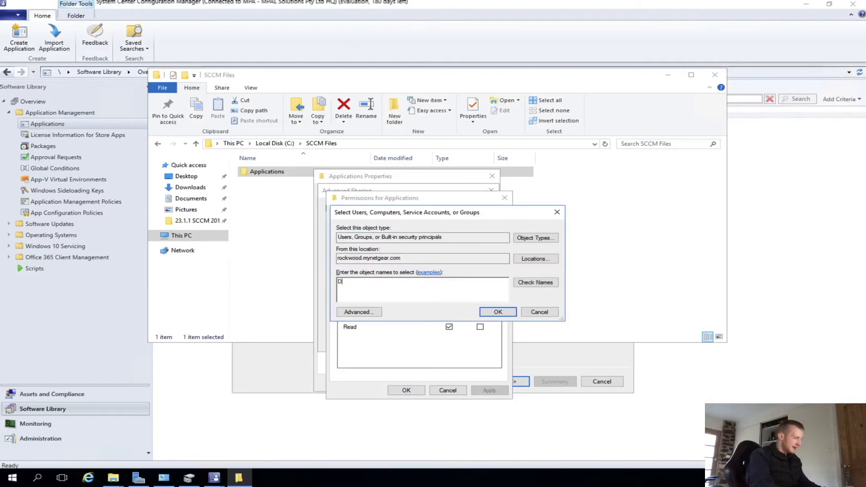
text(mmain)
key(Return)
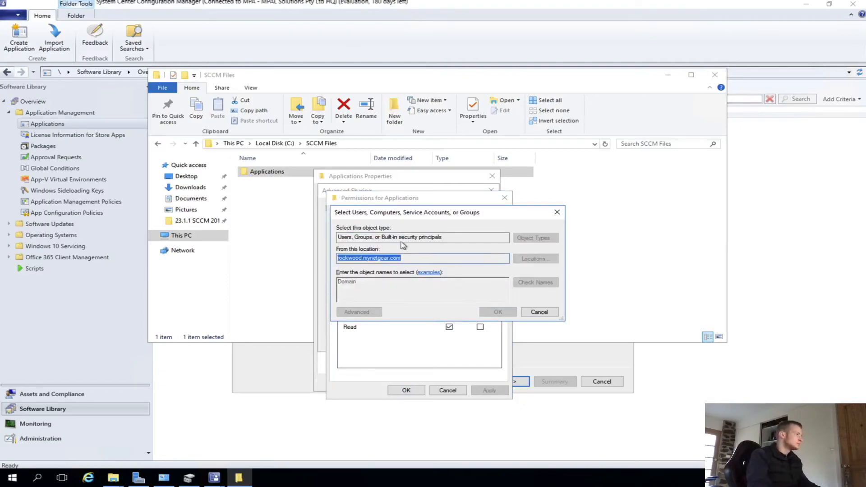
double_click(407, 287)
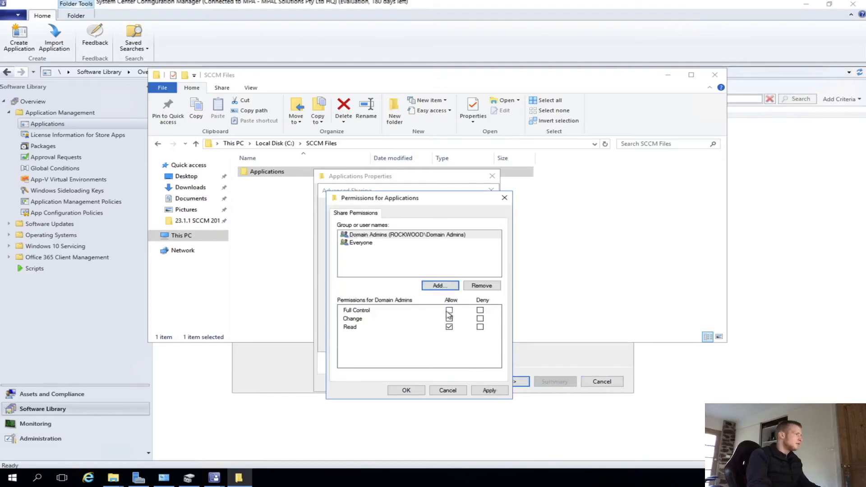
click(434, 288)
text(OC)
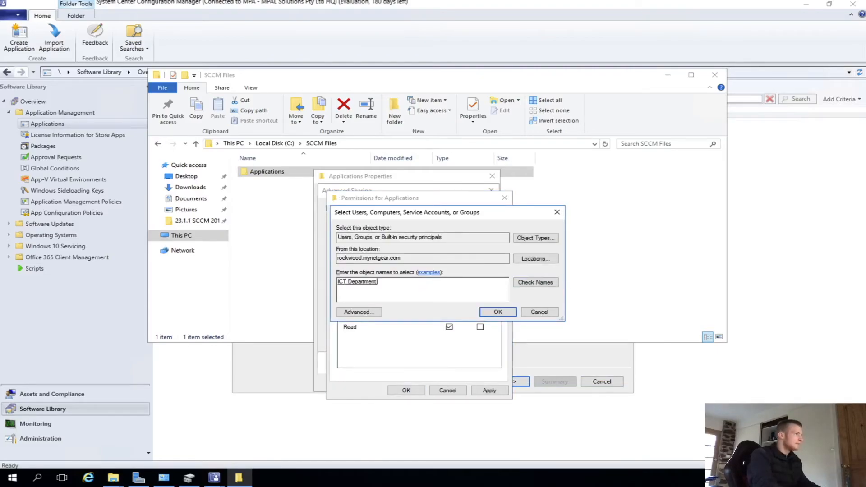
click(498, 311)
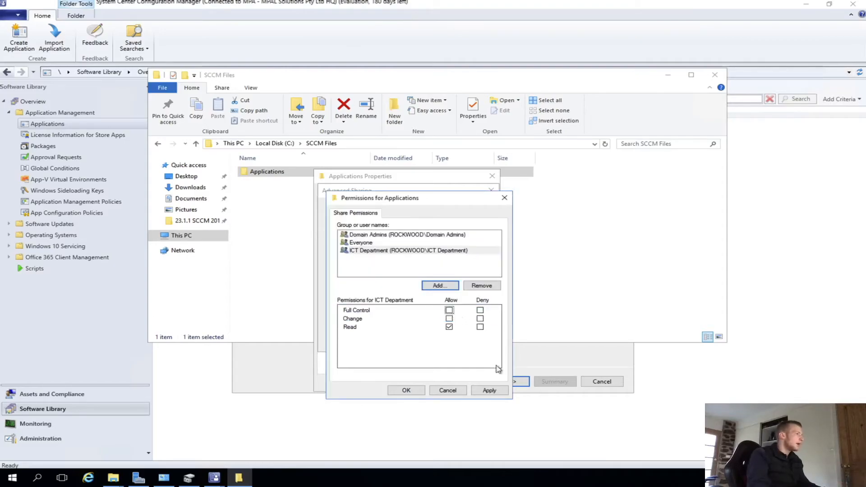
click(485, 386)
click(405, 390)
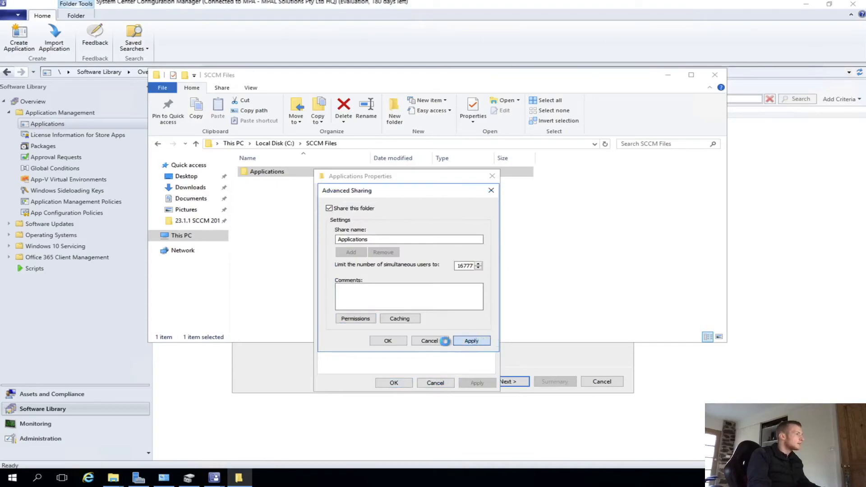
click(445, 342)
click(392, 382)
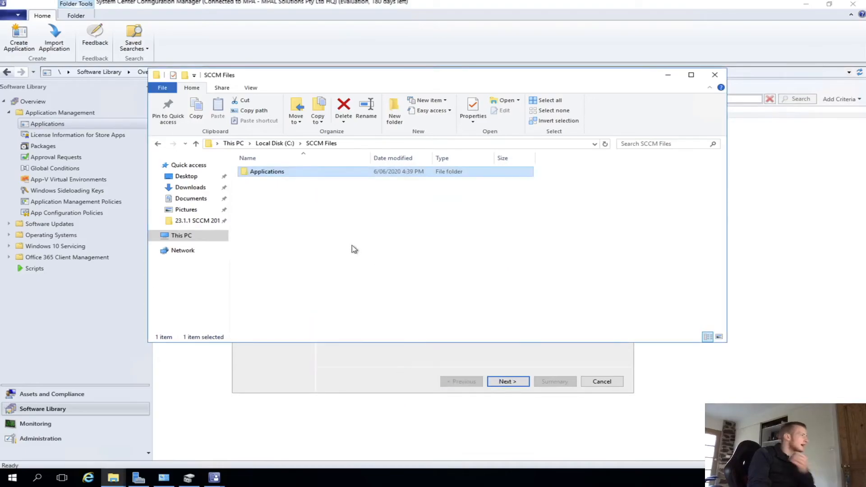
- Copy the GoogleChromeStandaloneEnterprise64 installer from the GoogleChromeEnterpriseBundle64 Installers folder into SCCM Files\Applications
double_click(291, 173)
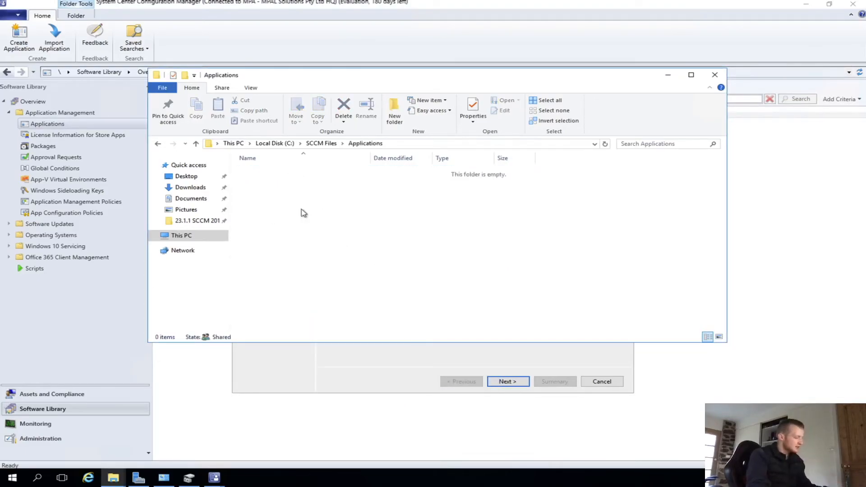
right_click(202, 220)
click(244, 240)
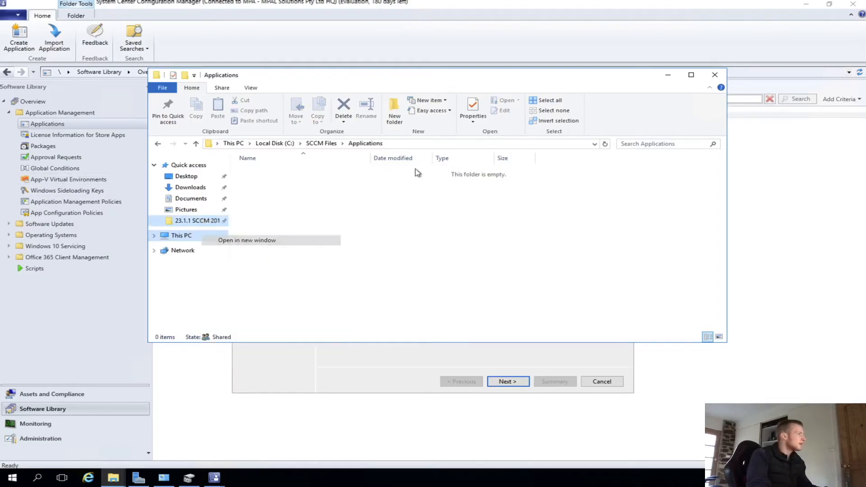
double_click(143, 116)
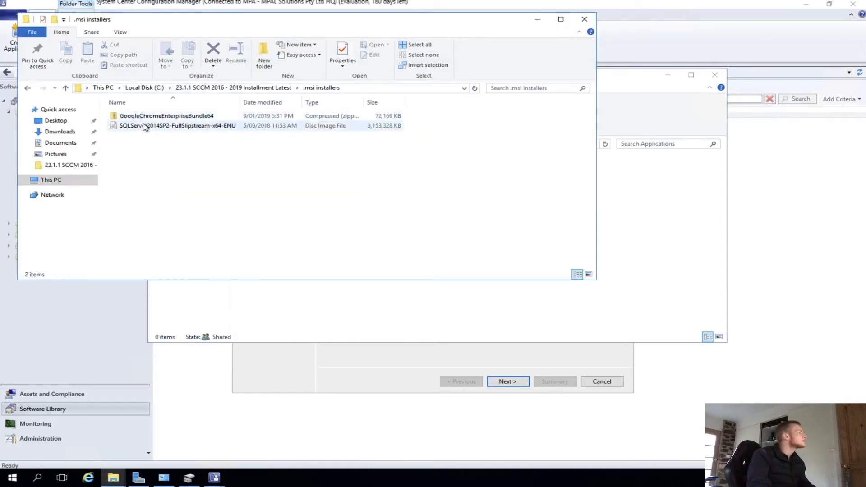
click(146, 118)
double_click(146, 118)
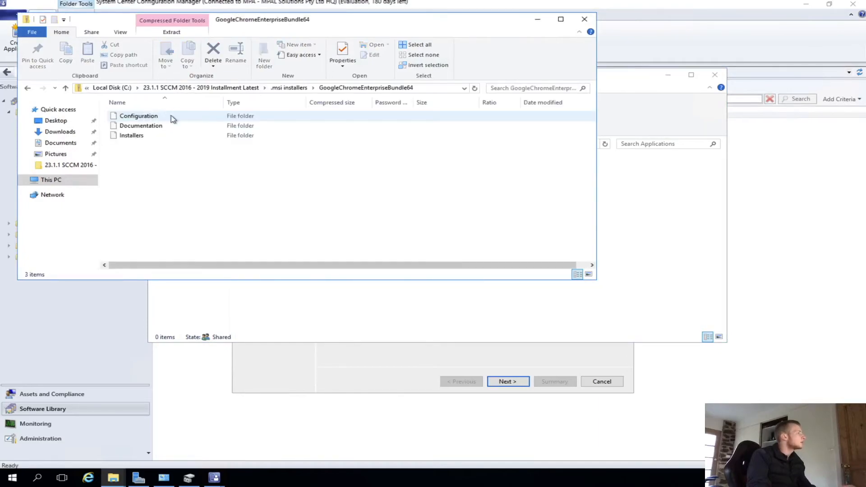
click(144, 127)
double_click(134, 136)
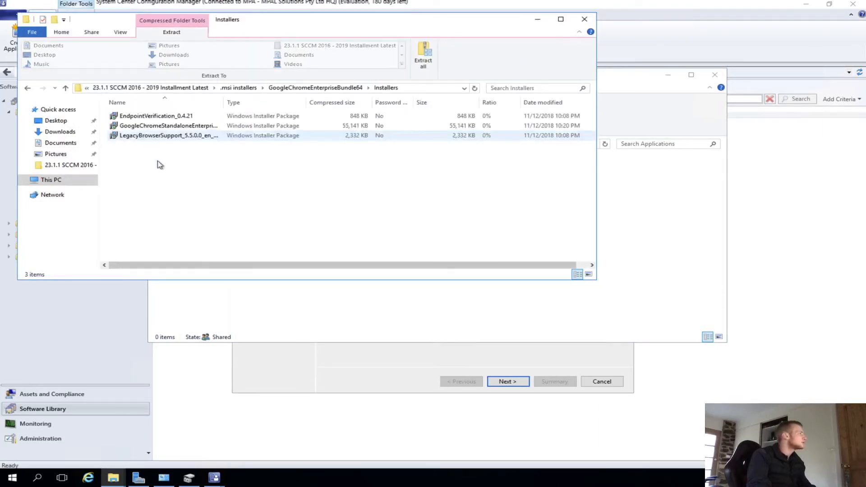
click(187, 126)
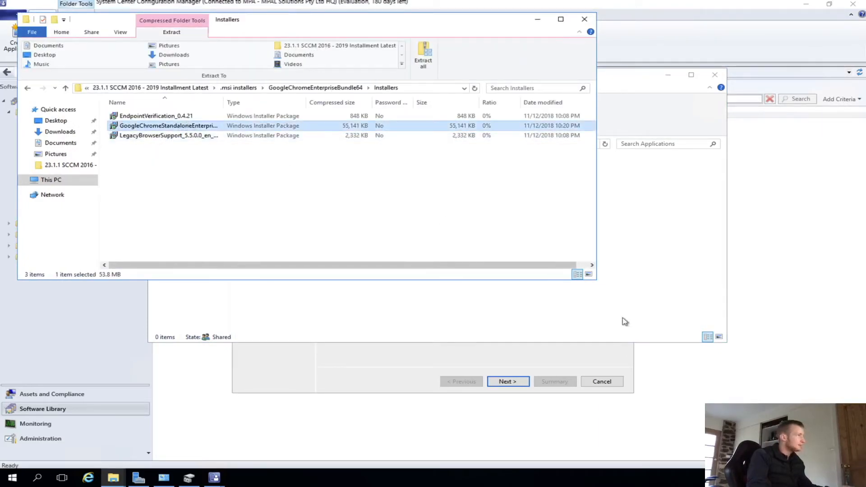
click(668, 246)
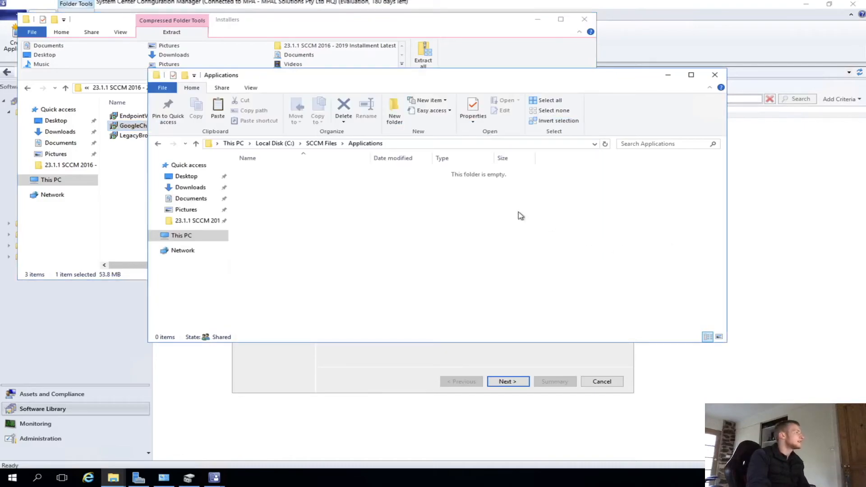
key(ctrl+v)
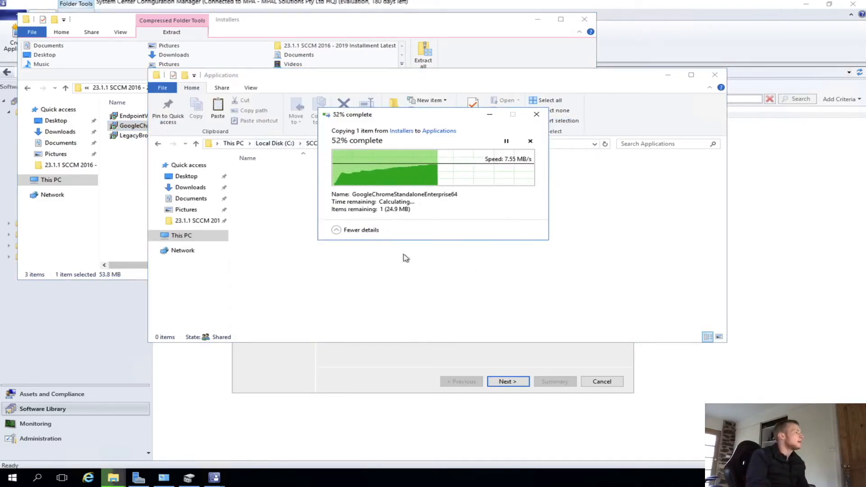
- Open the Applications folder on the \\Deploy01 network share
key(super+r)
text(\\Deploymen)
key(BackSpace)
key(BackSpace)
key(BackSpace)
key(Return)
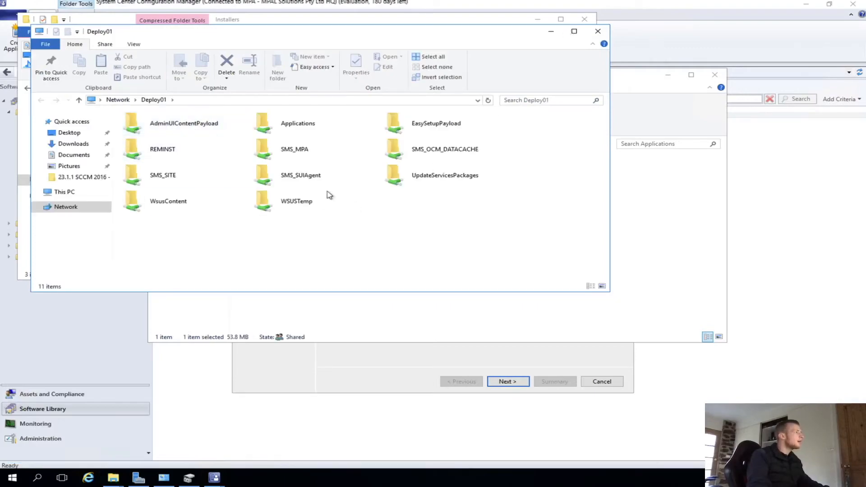
double_click(324, 127)
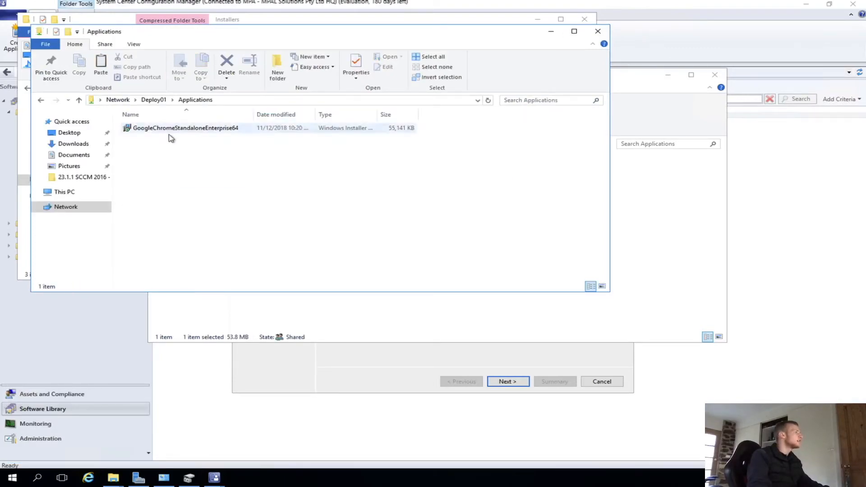
- Open the properties of the GoogleChromeStandaloneEnterprise64 installer on the share and close them
click(230, 128)
right_click(236, 128)
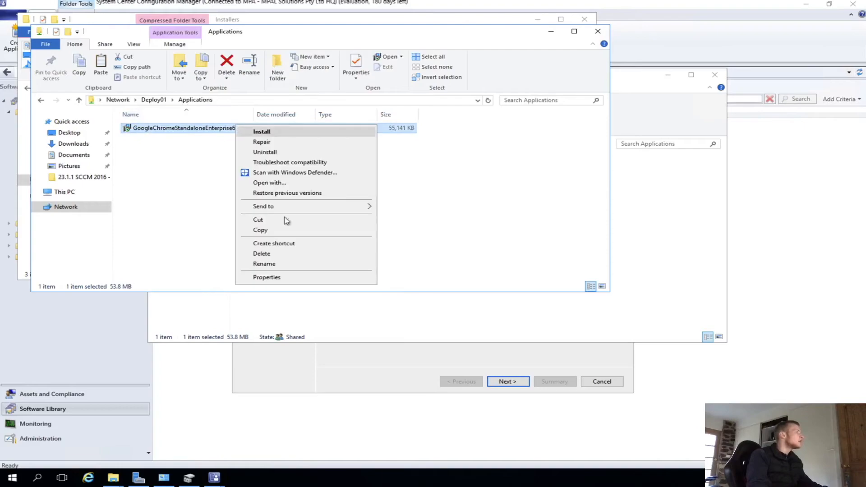
click(271, 278)
key(Escape)
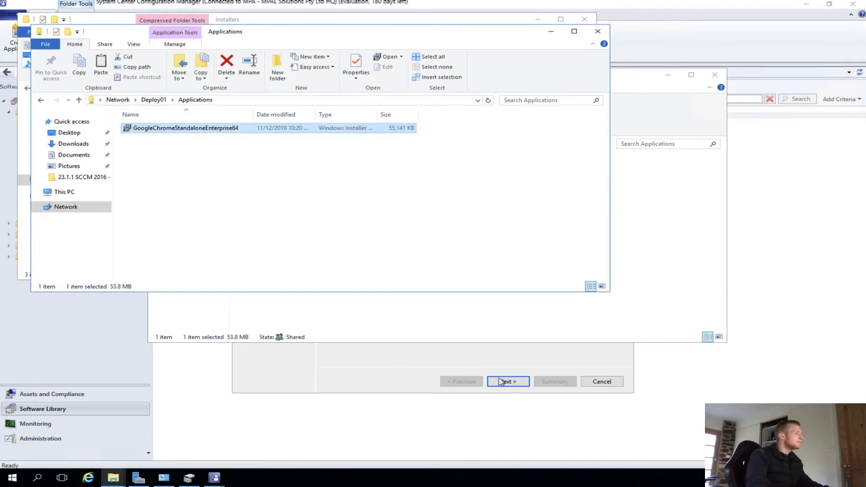
- Browse to \\deploy01\Applications and select the GoogleChromeStandaloneEnterprise64 installer as the Windows Installer location
click(506, 381)
click(589, 235)
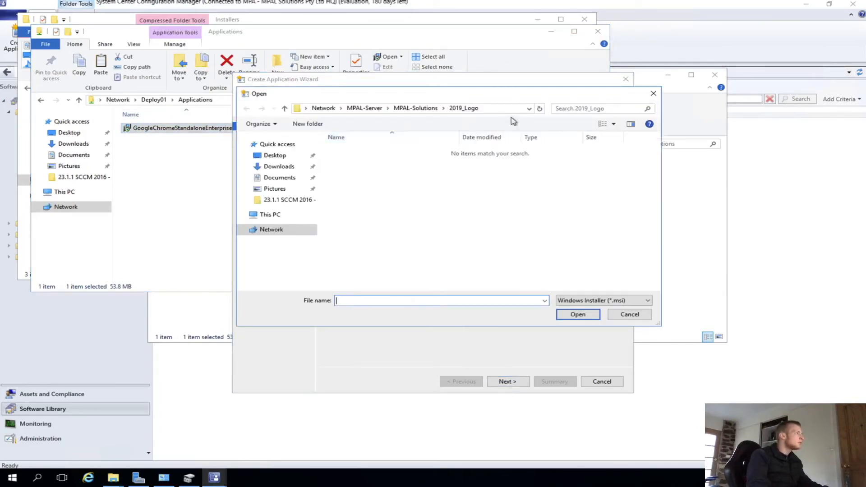
click(493, 109)
text(\\deploy01\)
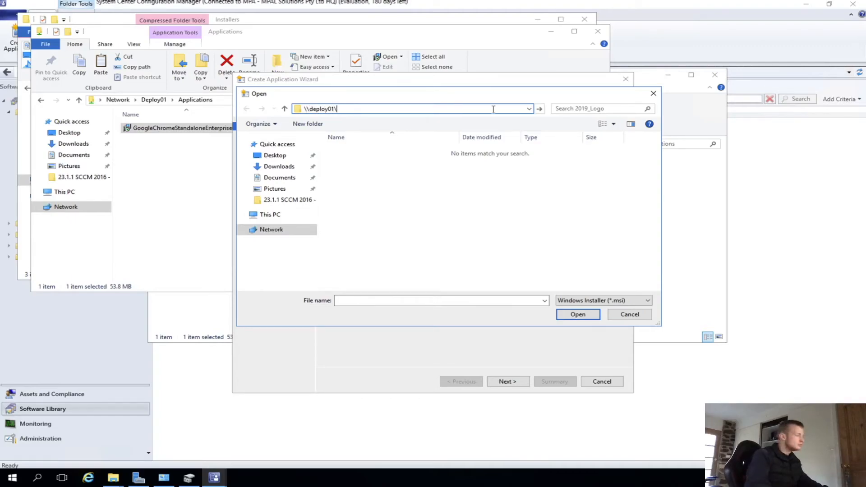
key(Return)
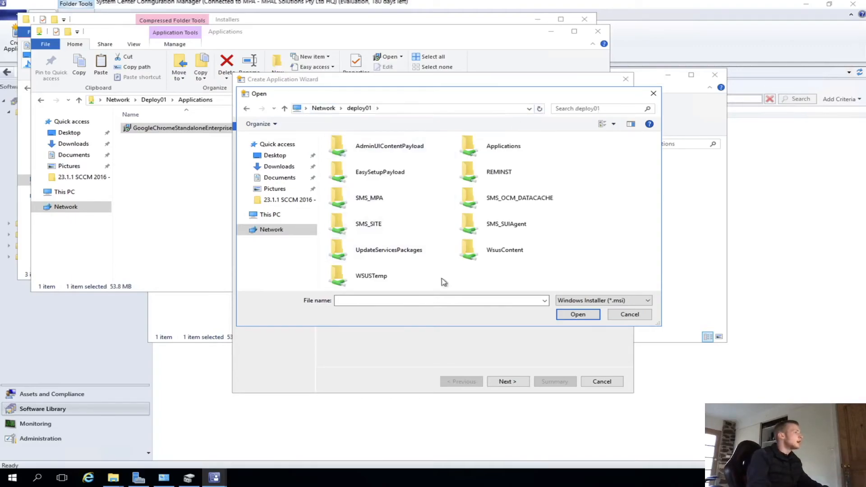
double_click(489, 146)
double_click(366, 151)
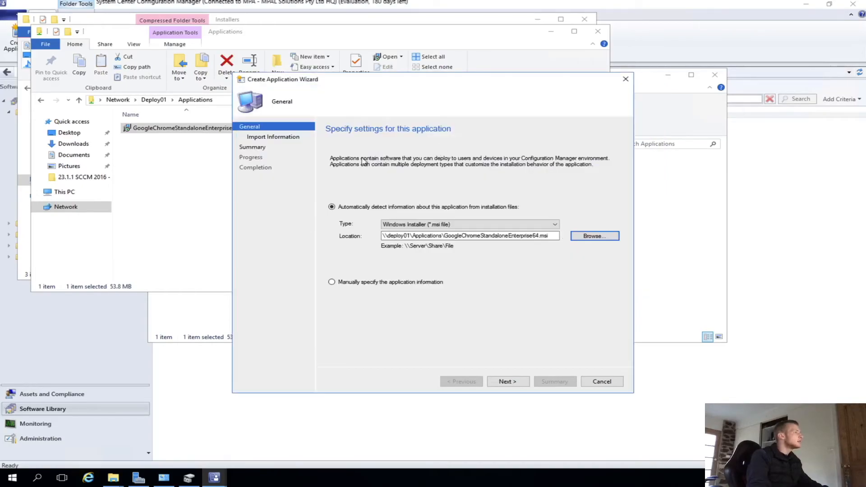
- Import the installer information, set install behavior to 'Install for system if resource is device; otherwise install for user', and create the application
click(518, 378)
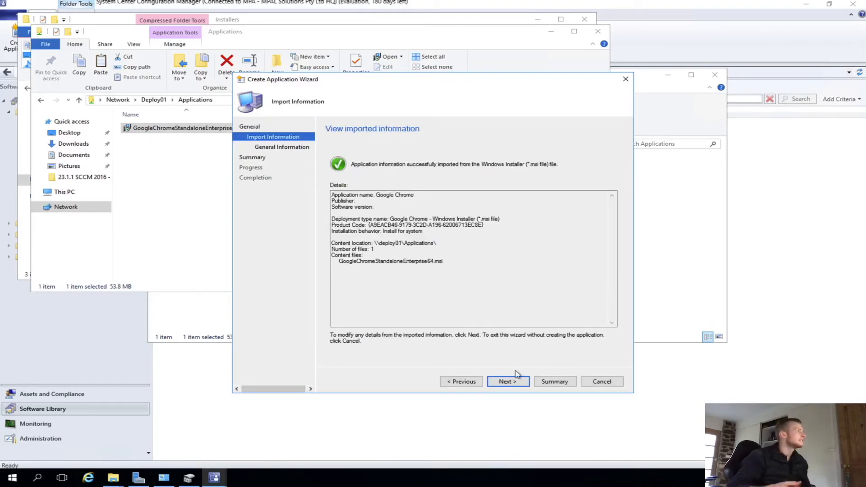
click(508, 382)
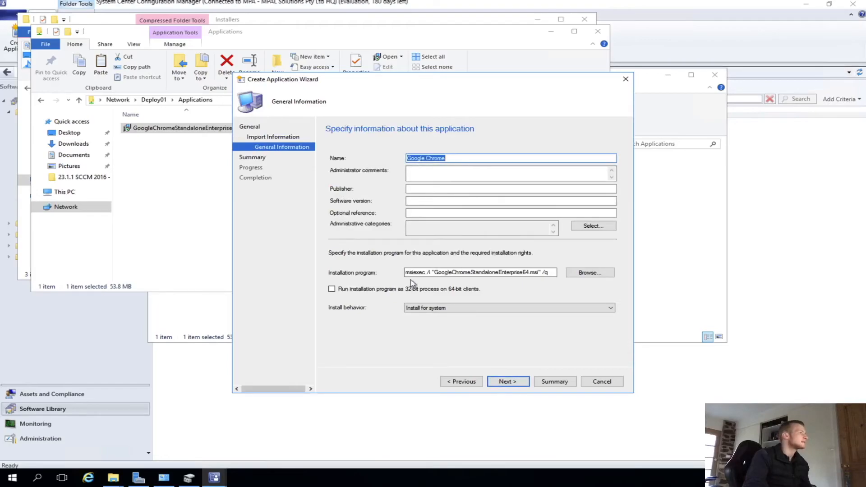
drag(444, 272, 555, 271)
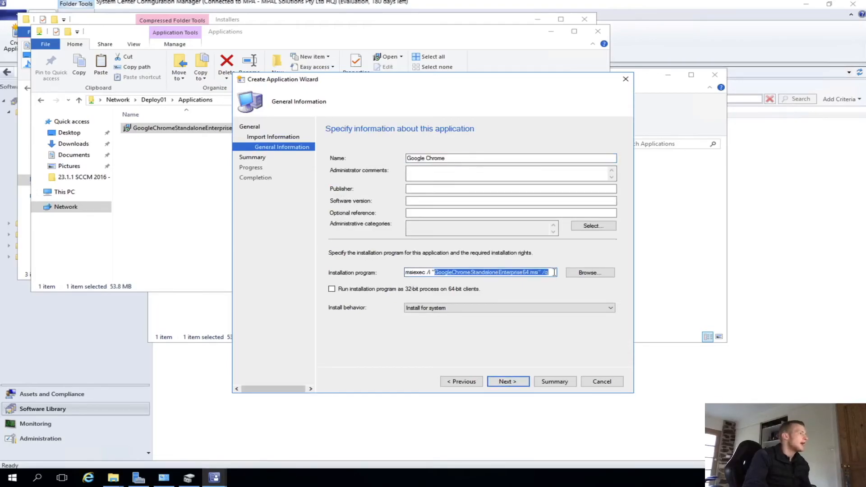
click(456, 309)
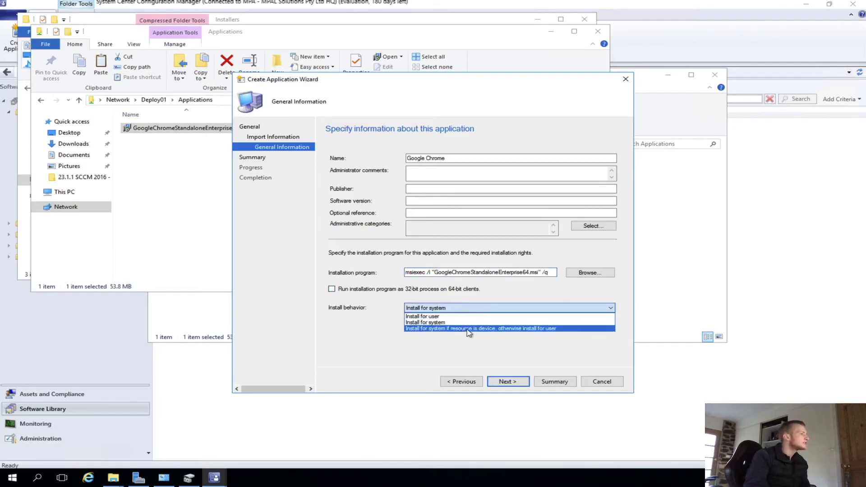
click(456, 329)
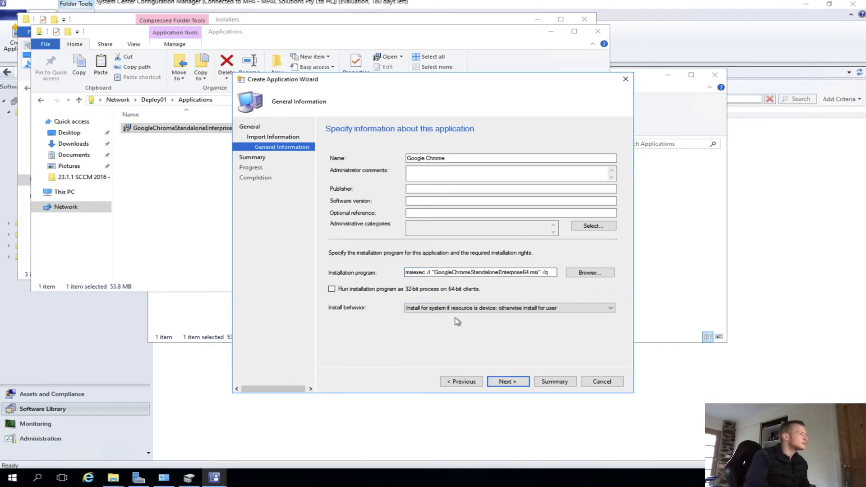
click(507, 382)
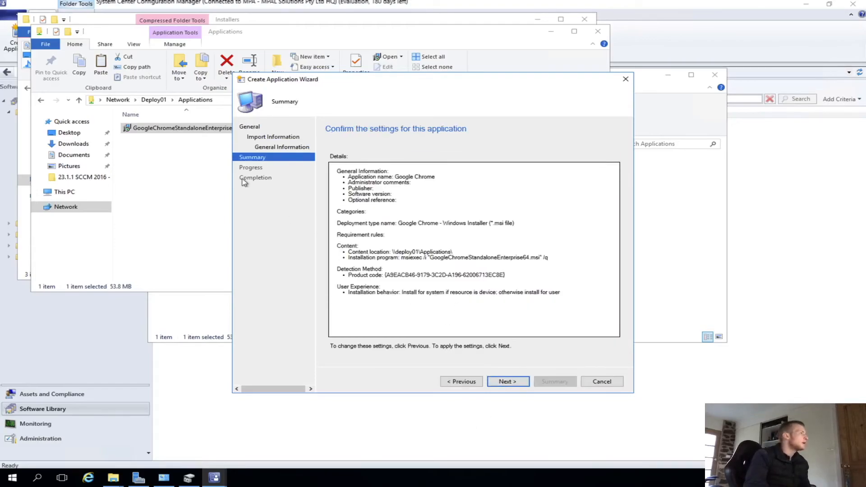
click(500, 387)
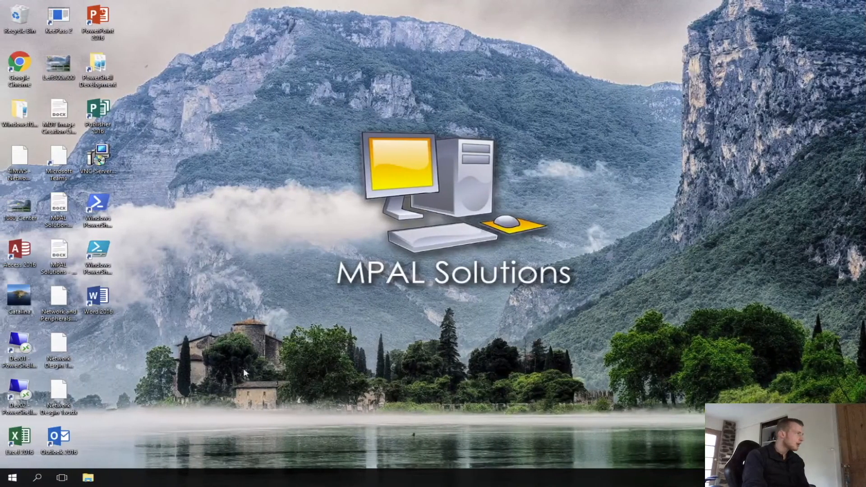
- Open Software Center on the client and review its Options, including the Remote control settings
click(12, 478)
click(92, 251)
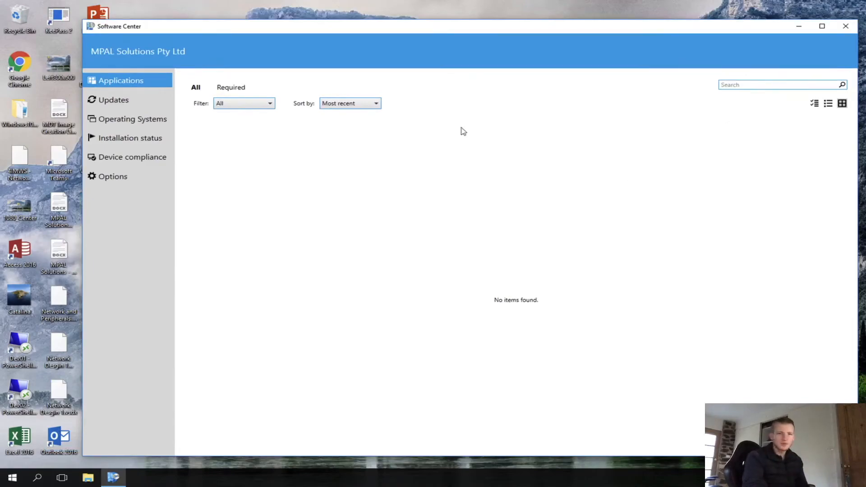
click(111, 183)
click(227, 181)
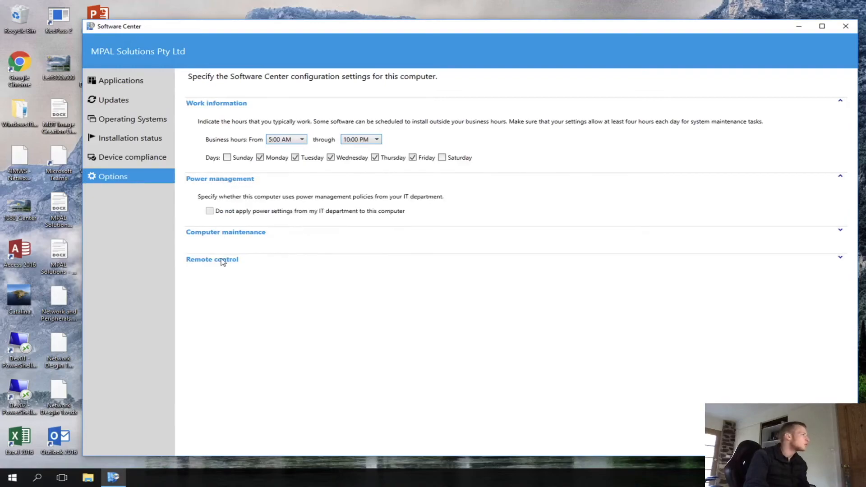
click(219, 261)
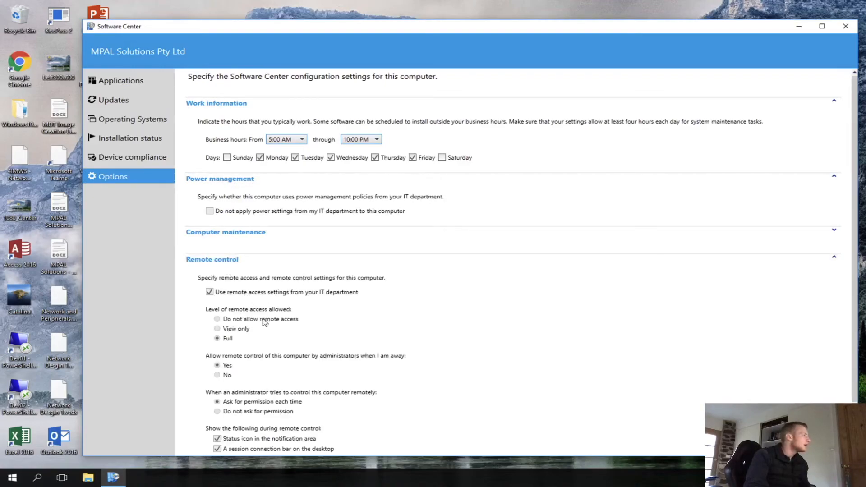
scroll(264, 322, down, 2)
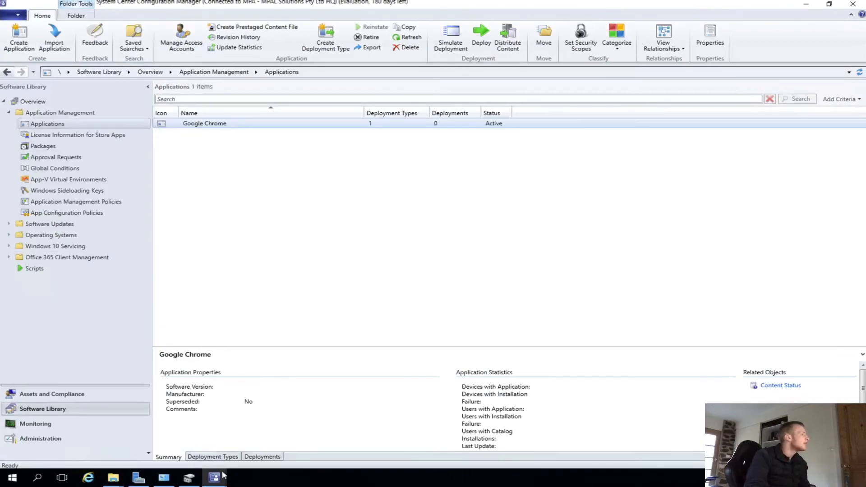
- Close the application wizard and start deploying Google Chrome to the All Systems device collection
mouse_move(214, 478)
click(276, 430)
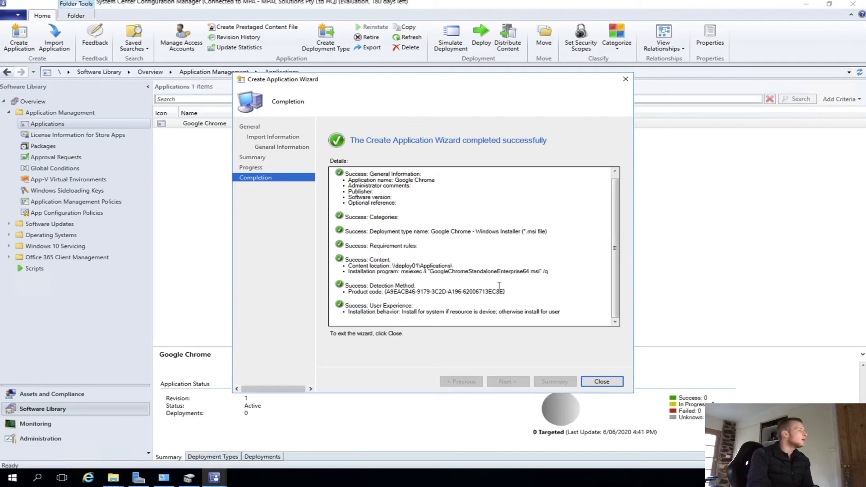
click(602, 382)
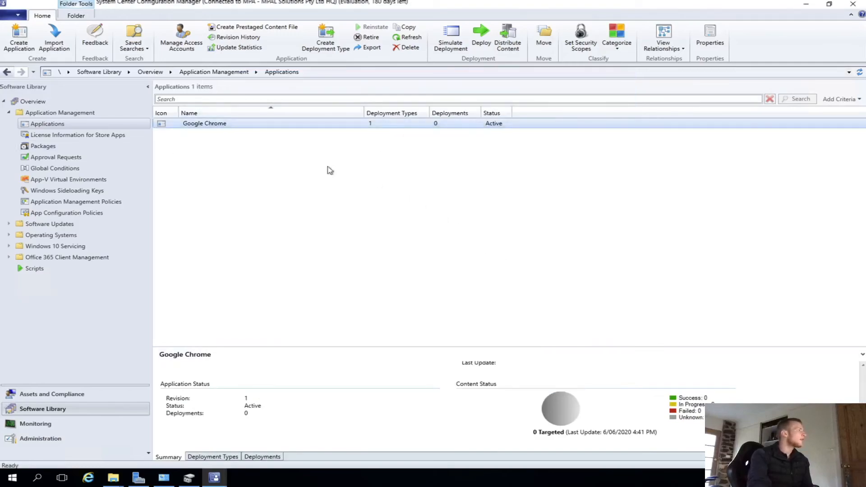
right_click(256, 126)
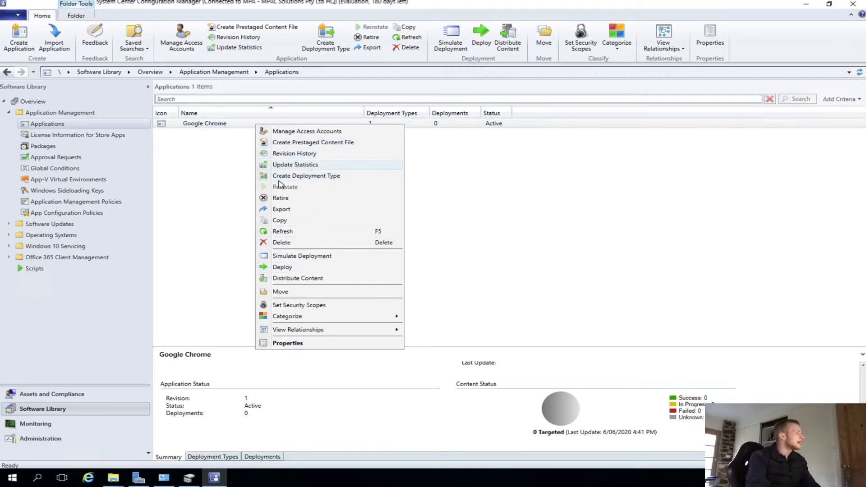
click(286, 266)
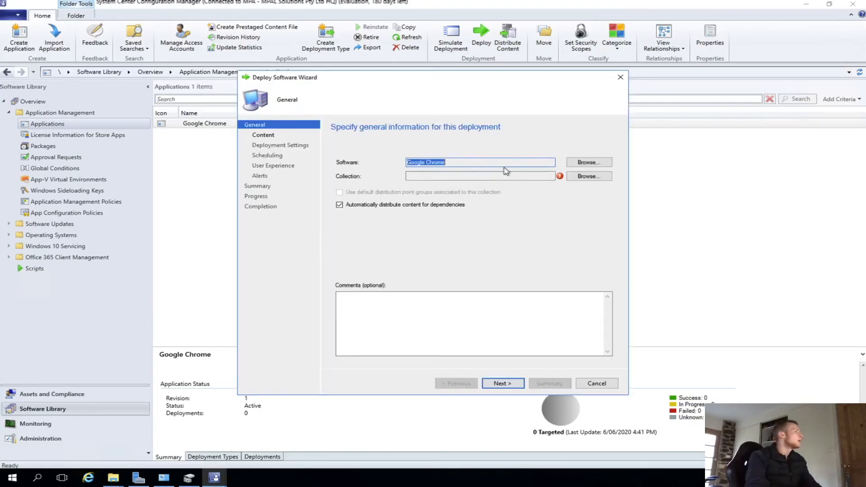
click(595, 177)
click(343, 146)
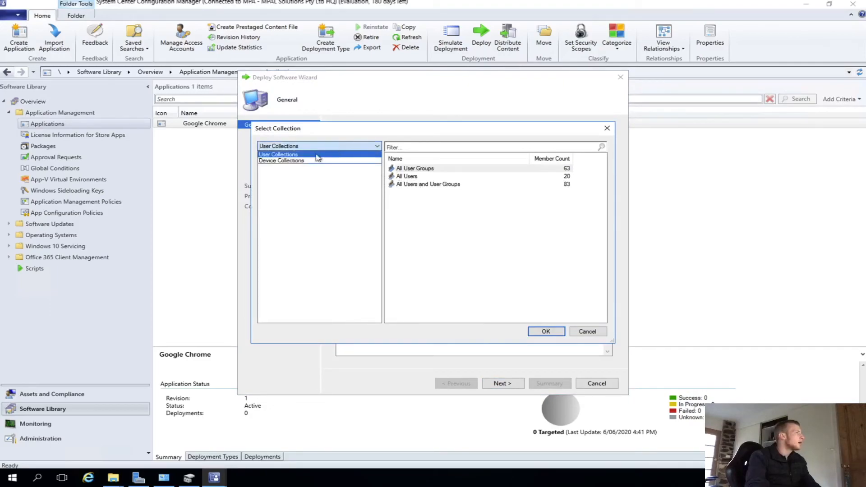
click(311, 165)
click(408, 184)
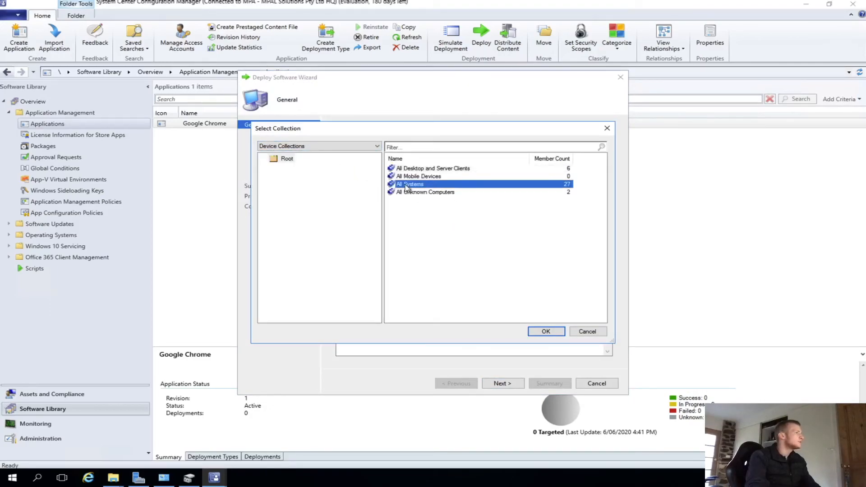
click(547, 332)
click(505, 384)
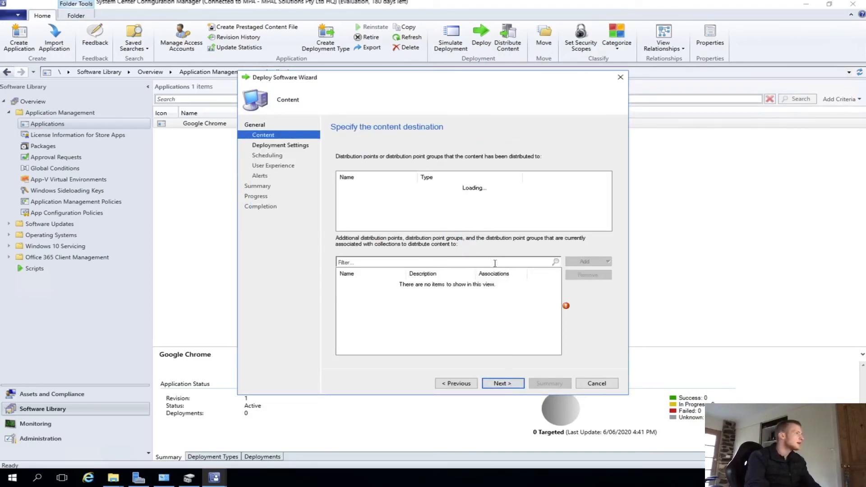
- Add the DEPLOY01.ROCKWOOD.MYNETGEAR.COM distribution point as the content destination
click(587, 261)
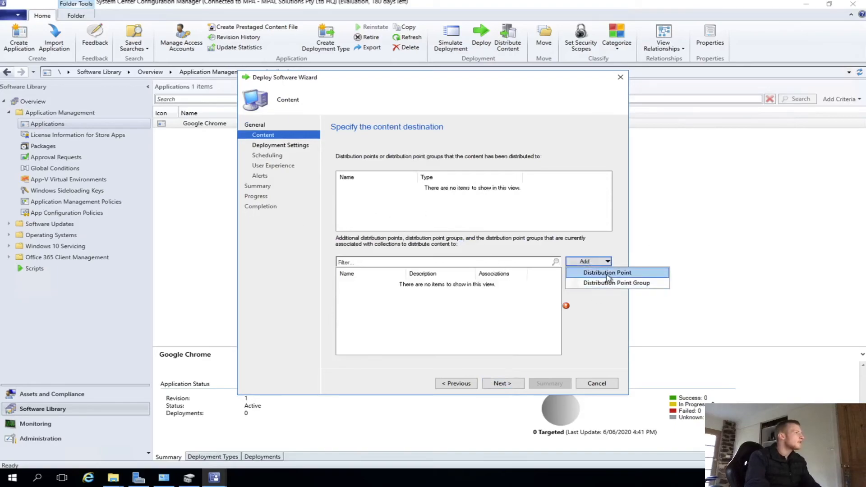
click(608, 273)
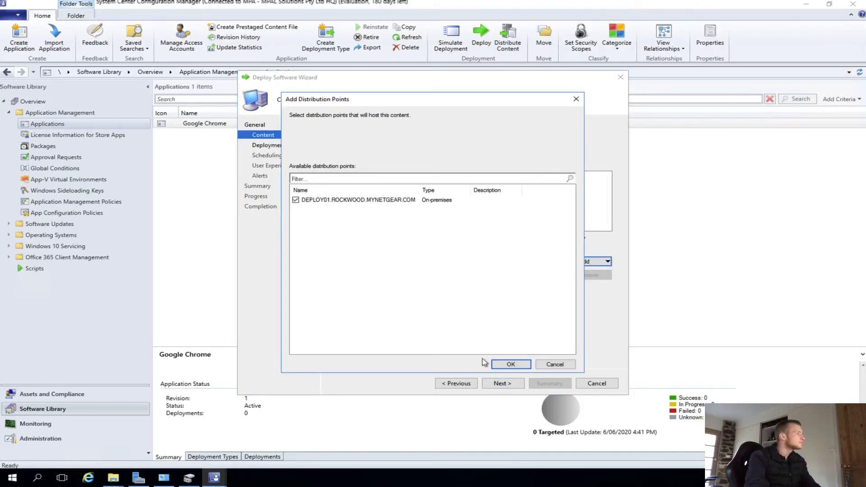
click(512, 363)
click(606, 262)
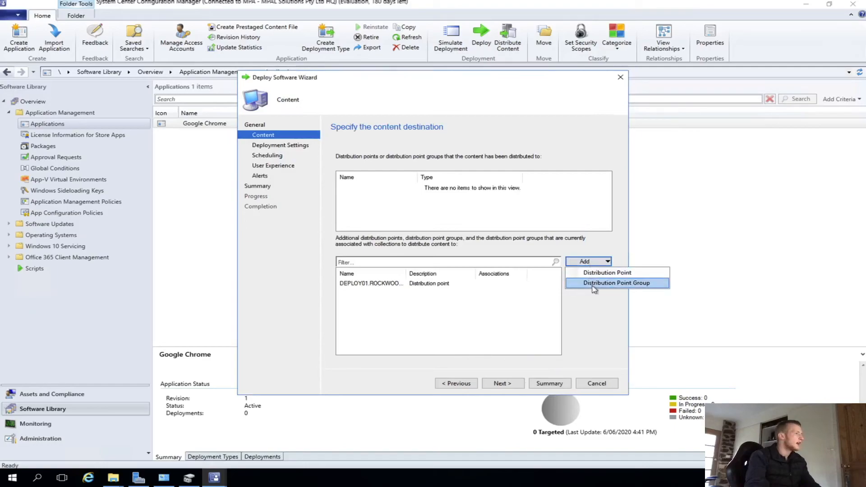
click(593, 281)
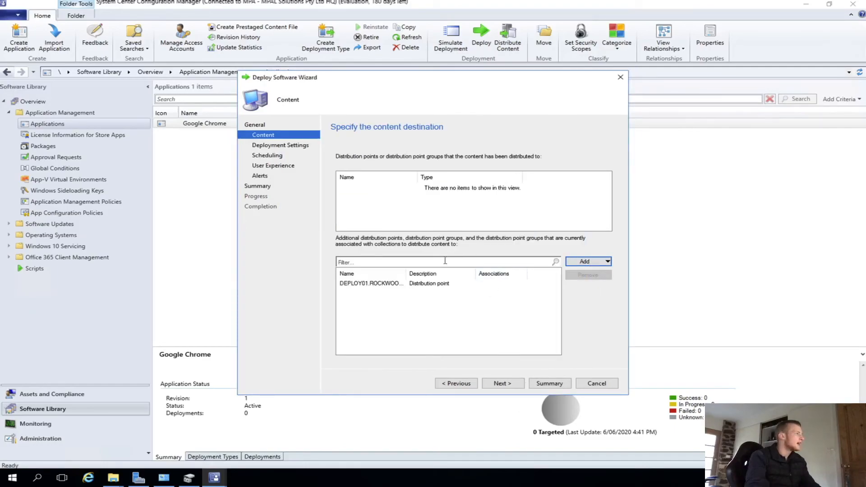
- Accept the default deployment settings, scheduling and user experience, and complete the deployment wizard
click(506, 386)
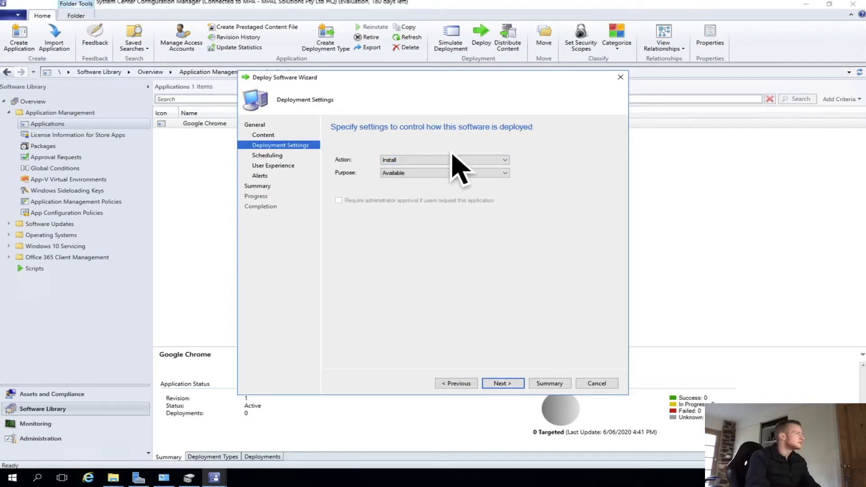
click(501, 384)
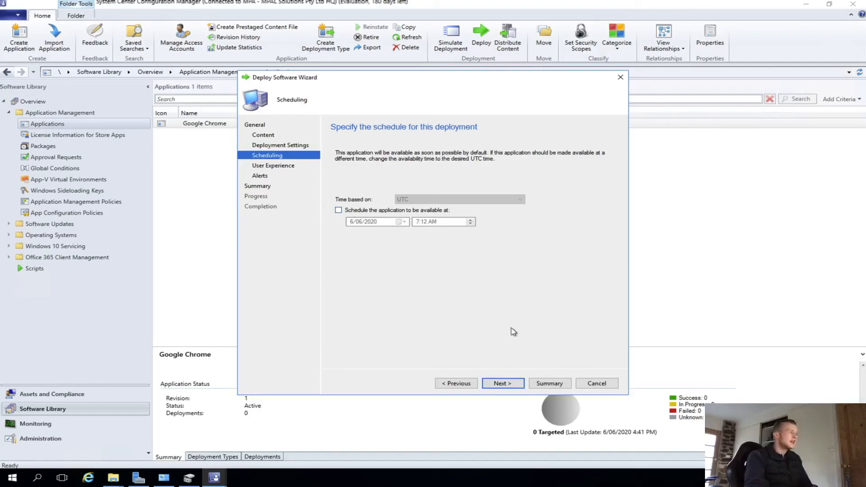
click(508, 386)
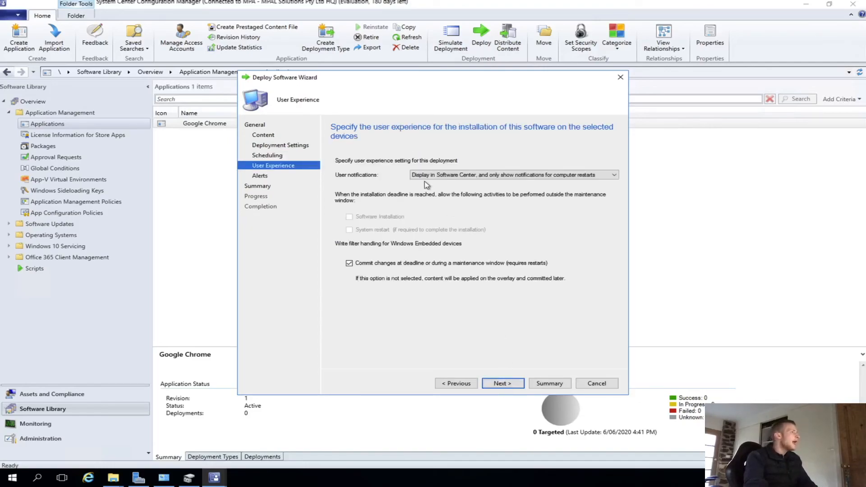
click(503, 384)
click(503, 383)
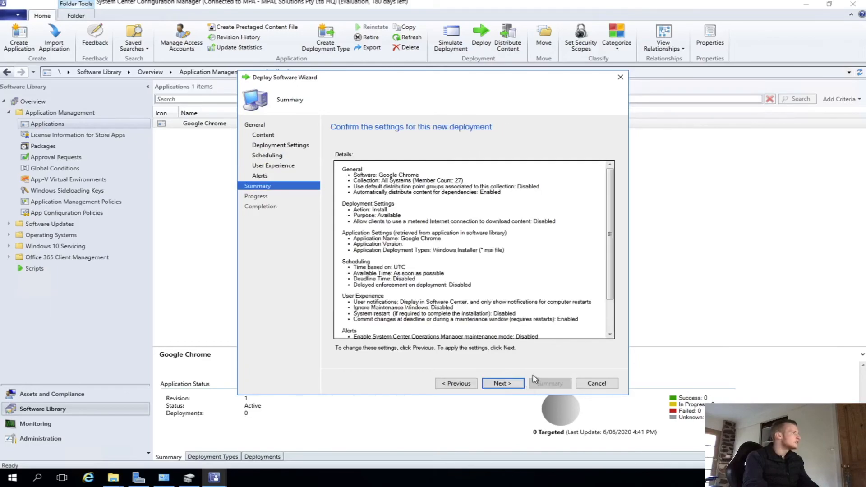
click(505, 387)
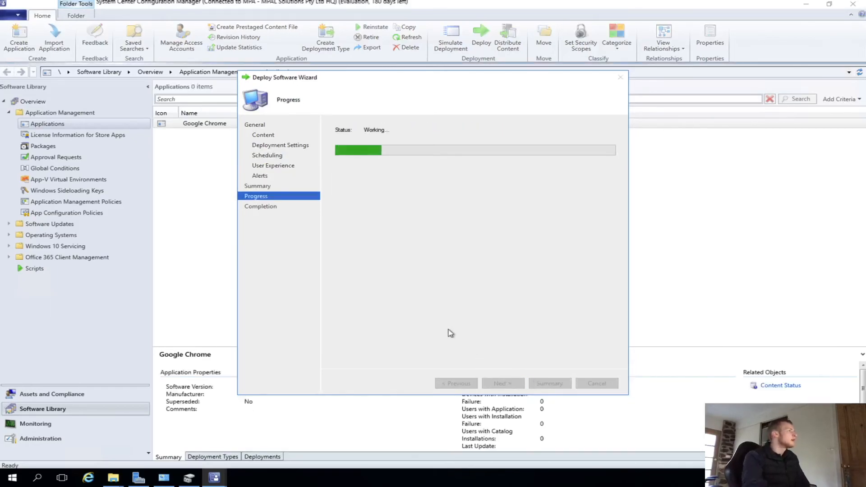
click(596, 383)
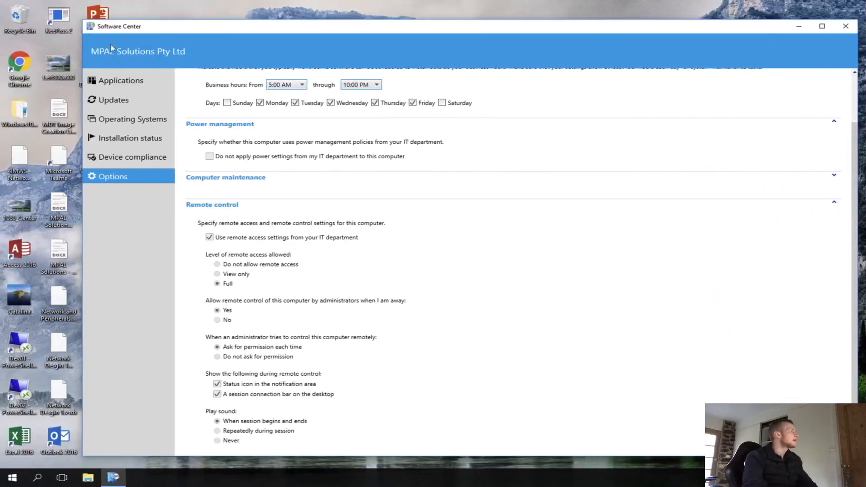
- Open the client's Configuration Manager Properties and run the Software Inventory Cycle from its actions
click(120, 82)
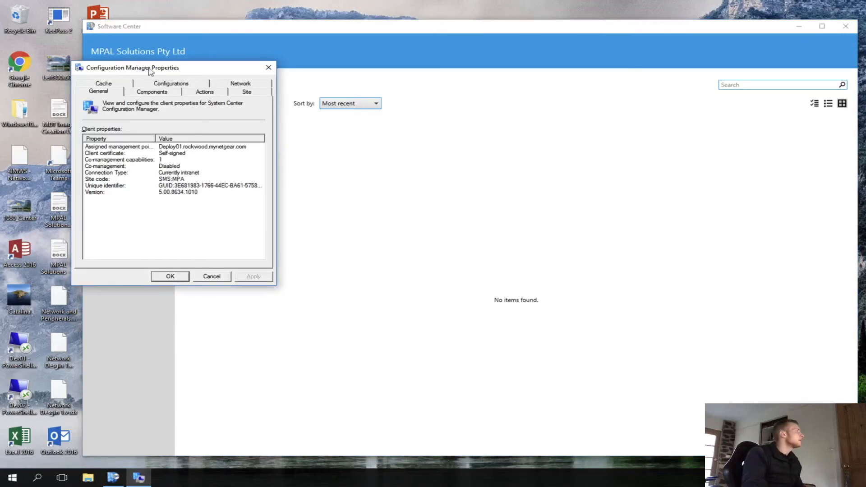
drag(149, 68, 538, 87)
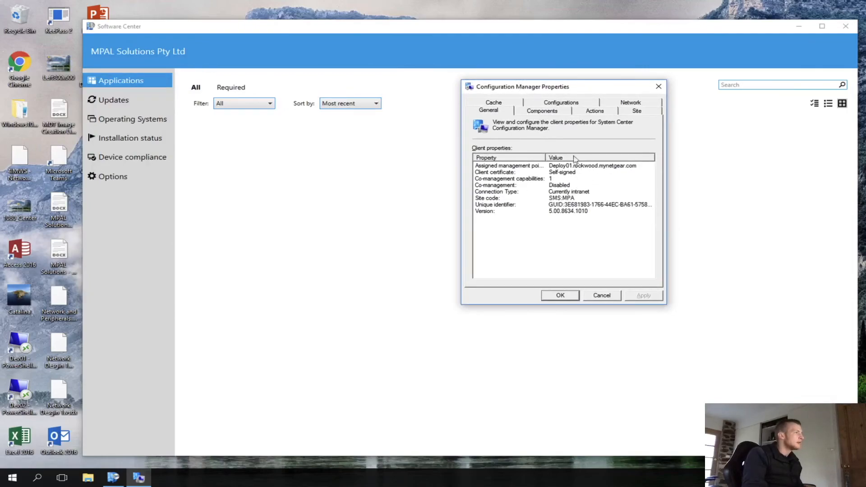
click(591, 112)
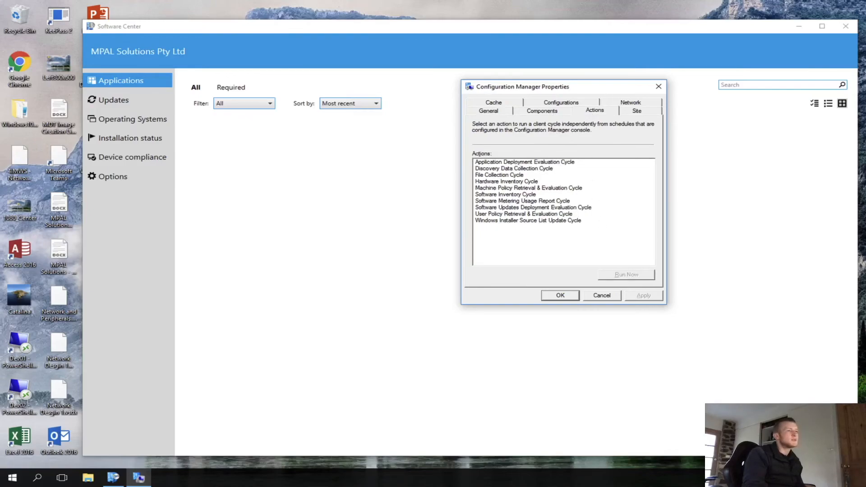
key(f)
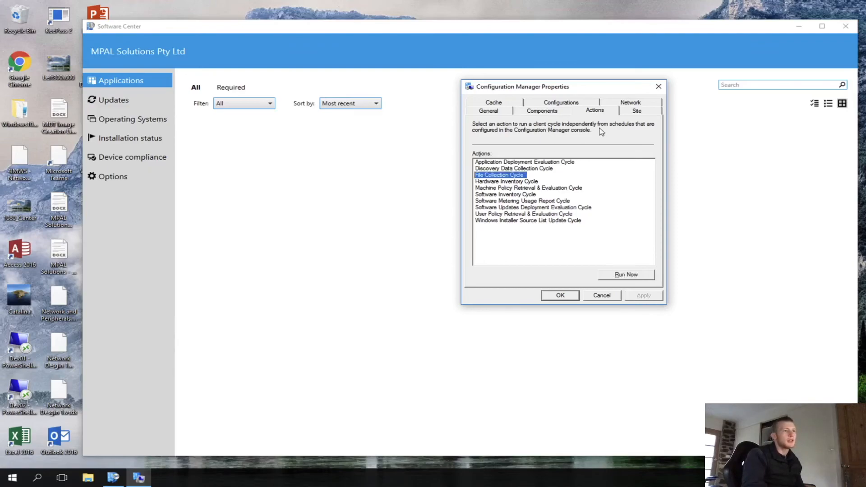
click(508, 195)
click(624, 274)
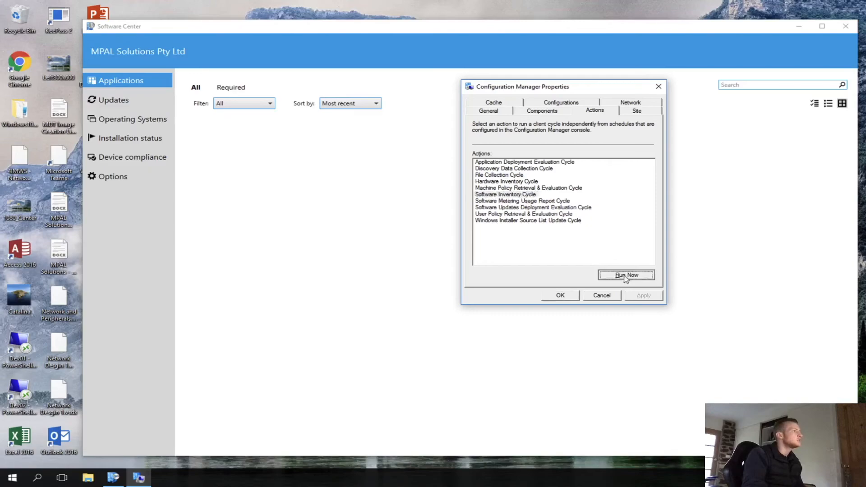
click(517, 275)
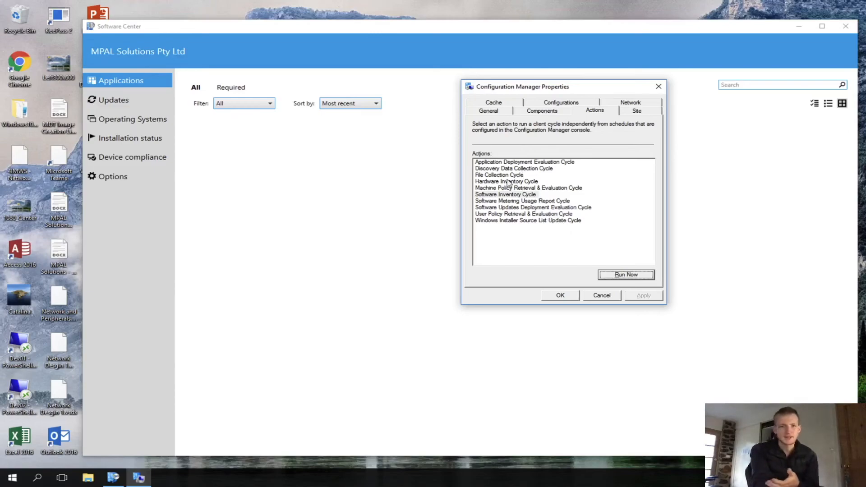
- Try to open the client's Site configuration settings with administrator rights
click(640, 112)
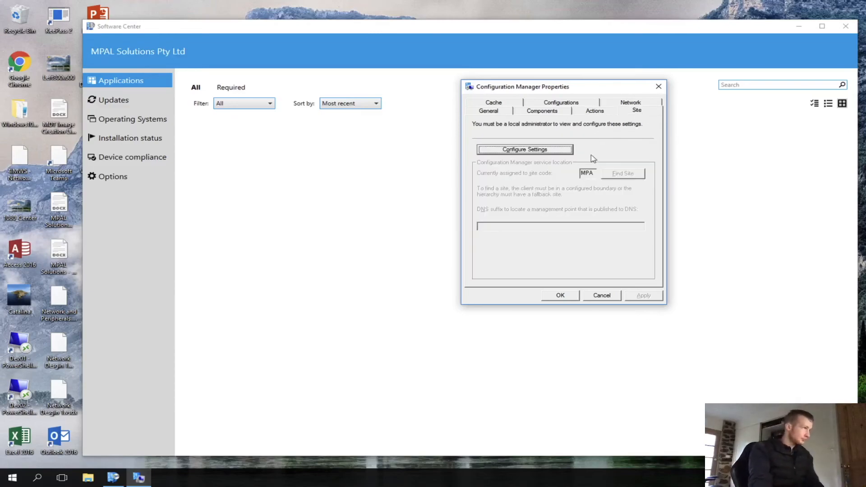
click(568, 151)
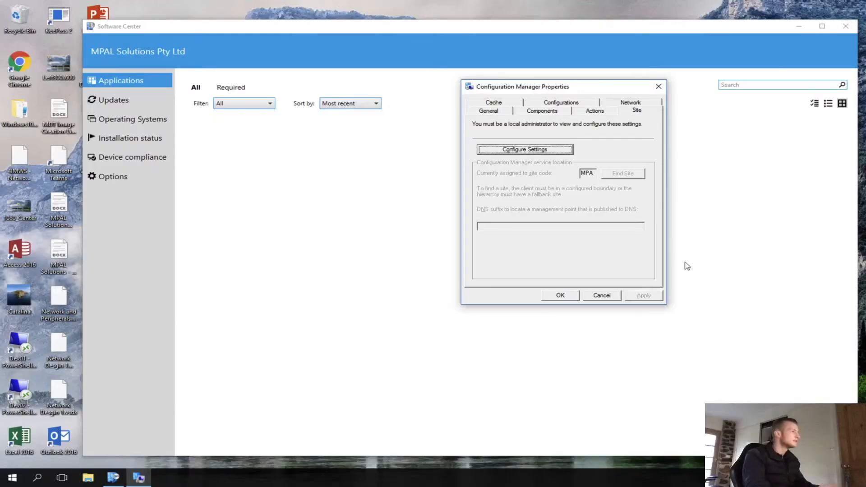
key(ctrl+alt+Delete)
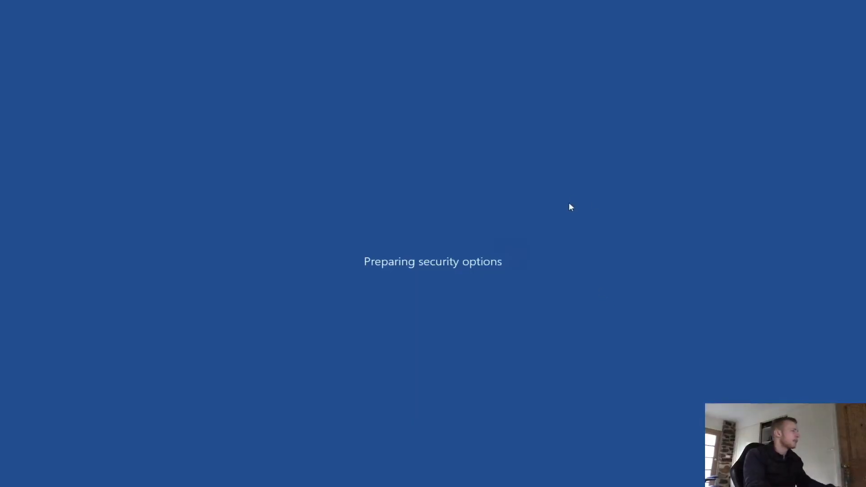
key(Escape)
key(Escape)
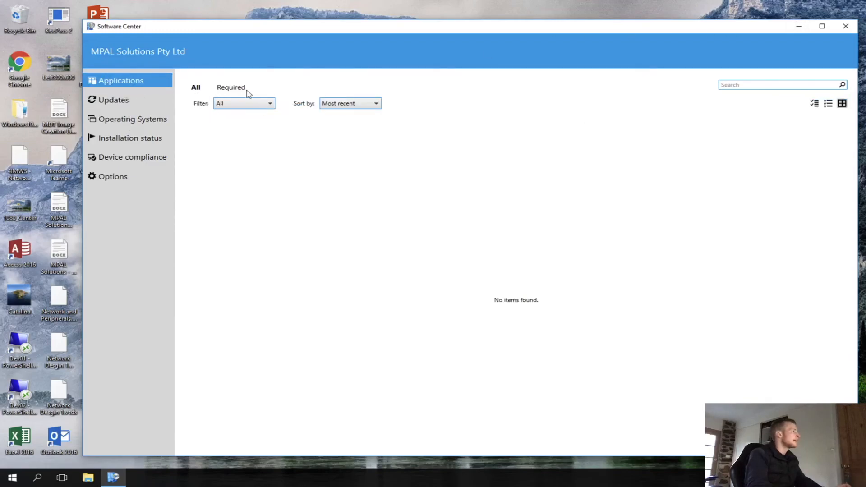
- Reopen Configuration Manager Properties and inspect the Remote Tools Agent entry among the client components
click(220, 91)
click(195, 88)
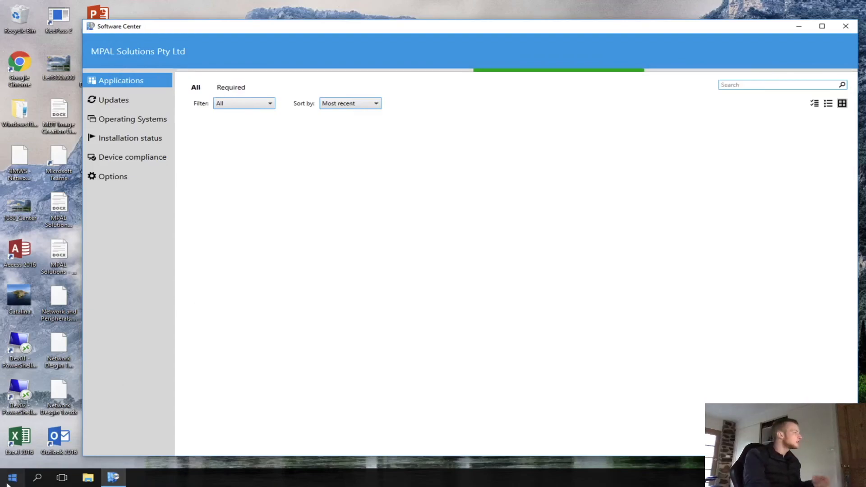
key(super+r)
key(Return)
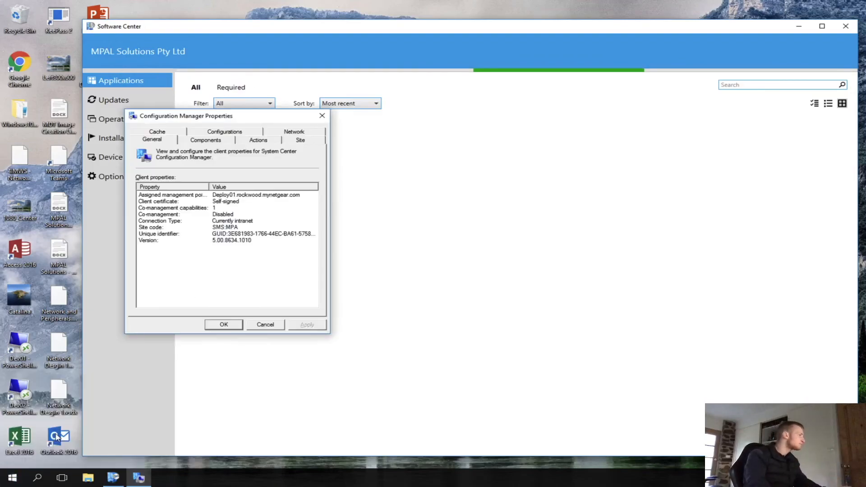
click(204, 143)
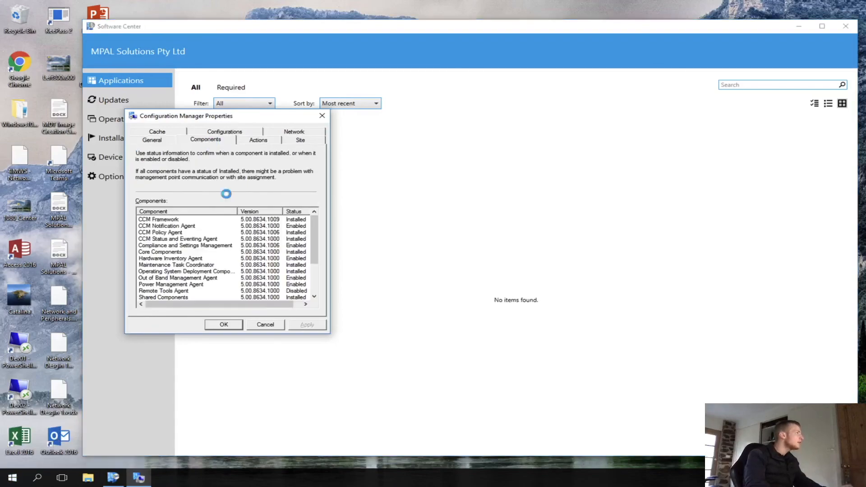
click(267, 291)
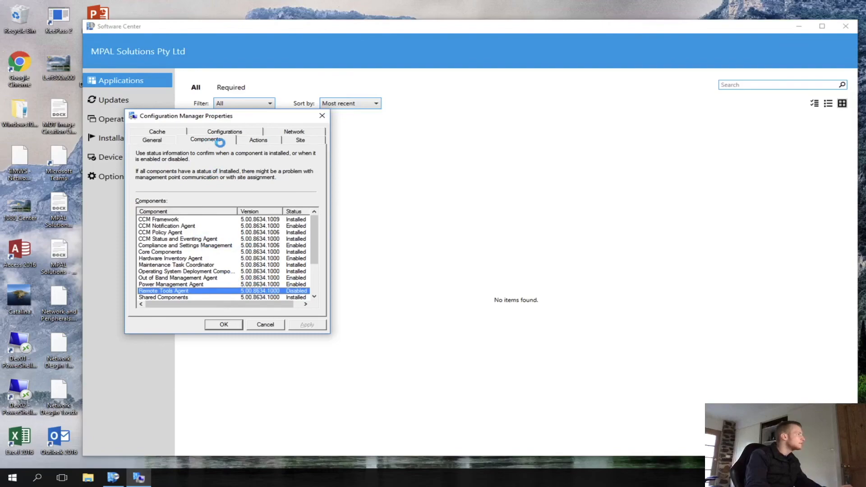
- Run the User Policy Retrieval & Evaluation Cycle from the client actions
click(259, 141)
click(301, 141)
click(277, 139)
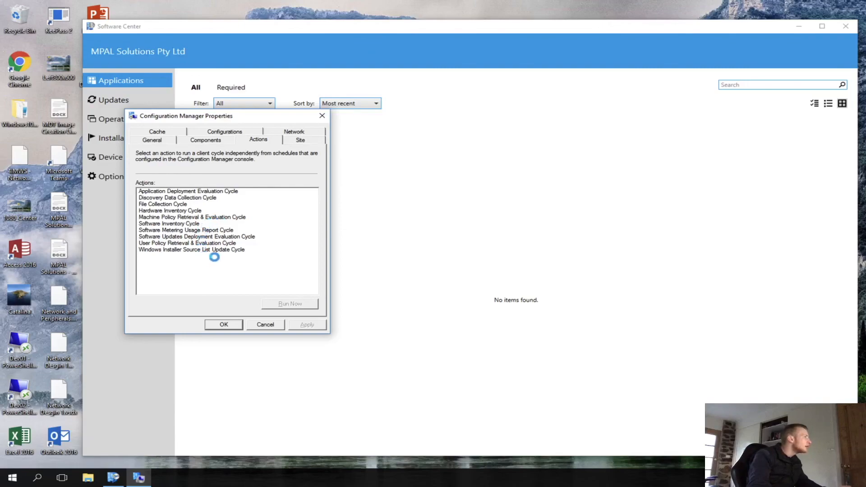
click(203, 244)
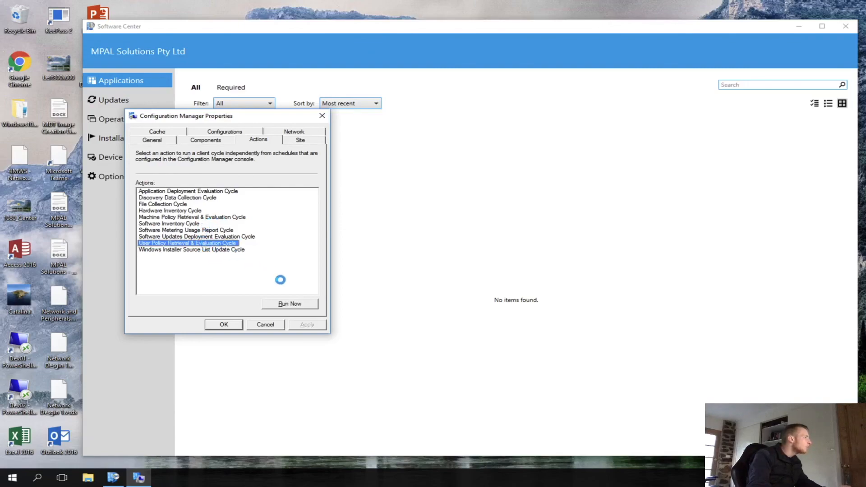
click(290, 304)
click(523, 273)
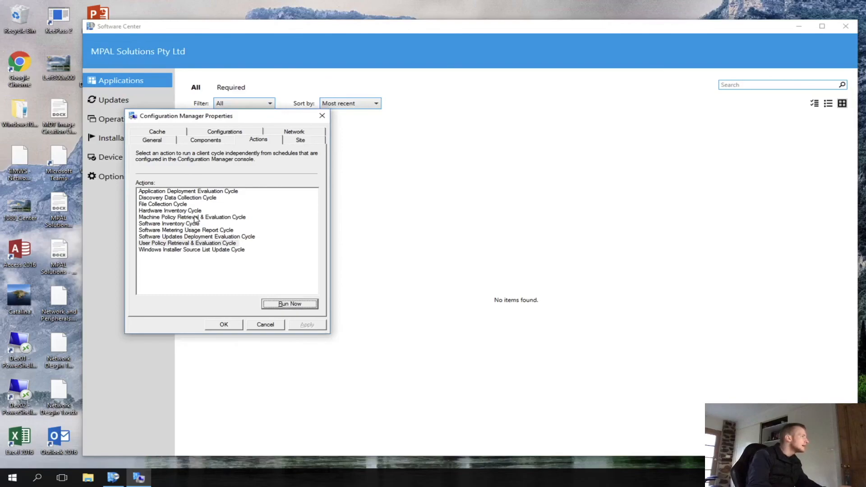
- Run the Machine Policy Retrieval & Evaluation Cycle from the client actions
click(181, 217)
click(289, 303)
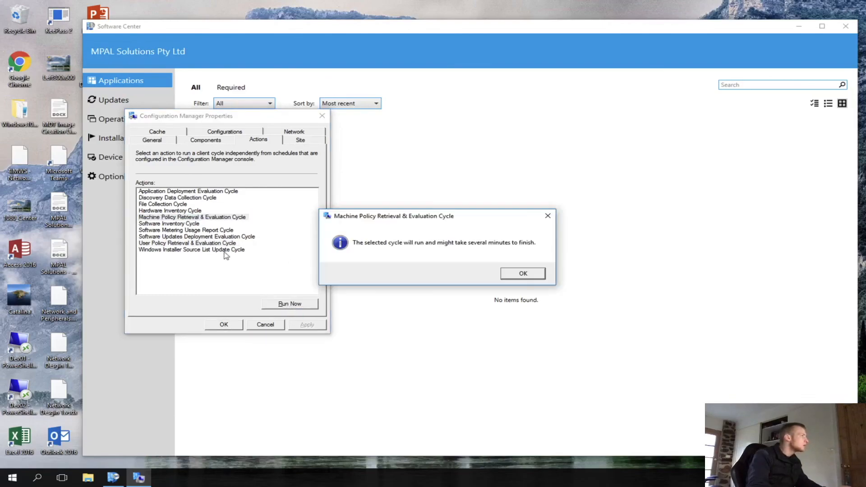
click(521, 273)
- Run the Application Deployment Evaluation Cycle and close Configuration Manager Properties
click(197, 192)
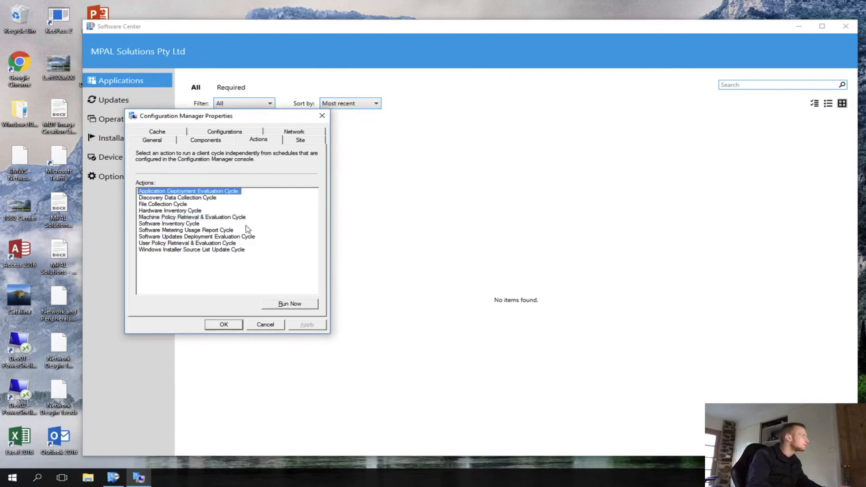
click(302, 304)
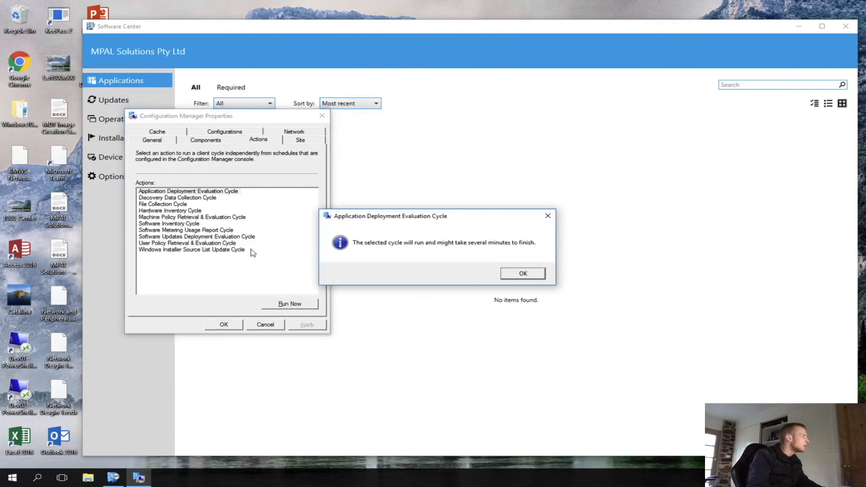
click(519, 275)
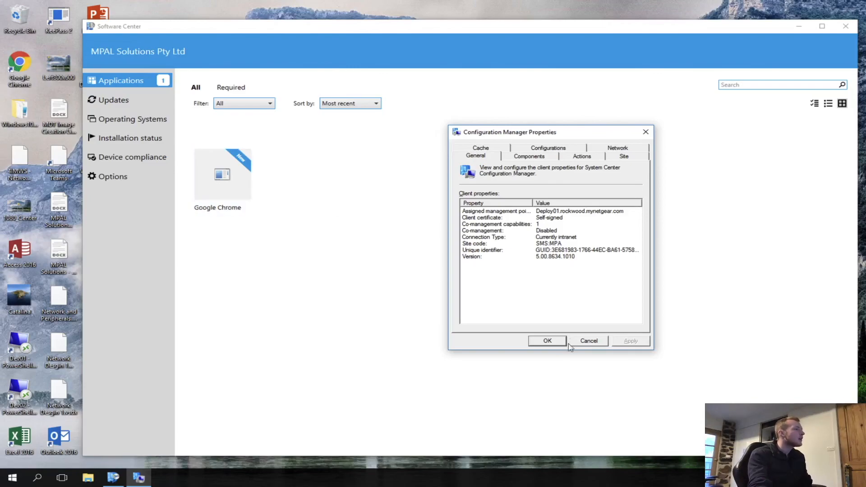
click(546, 340)
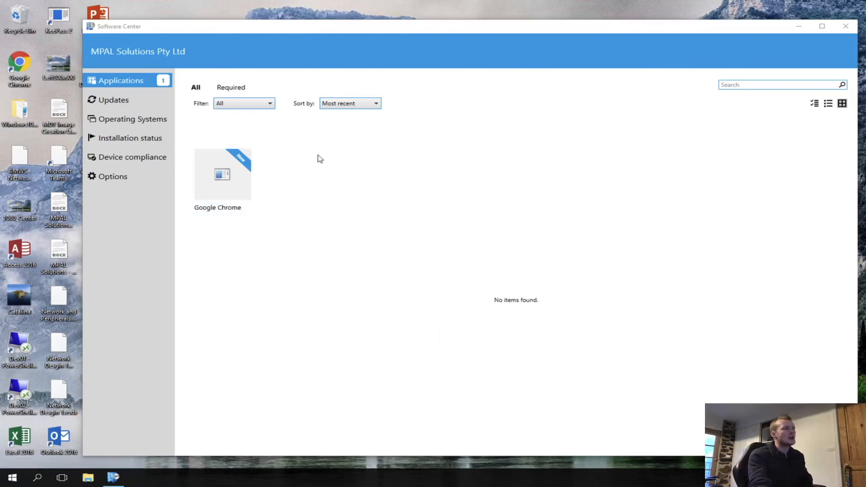